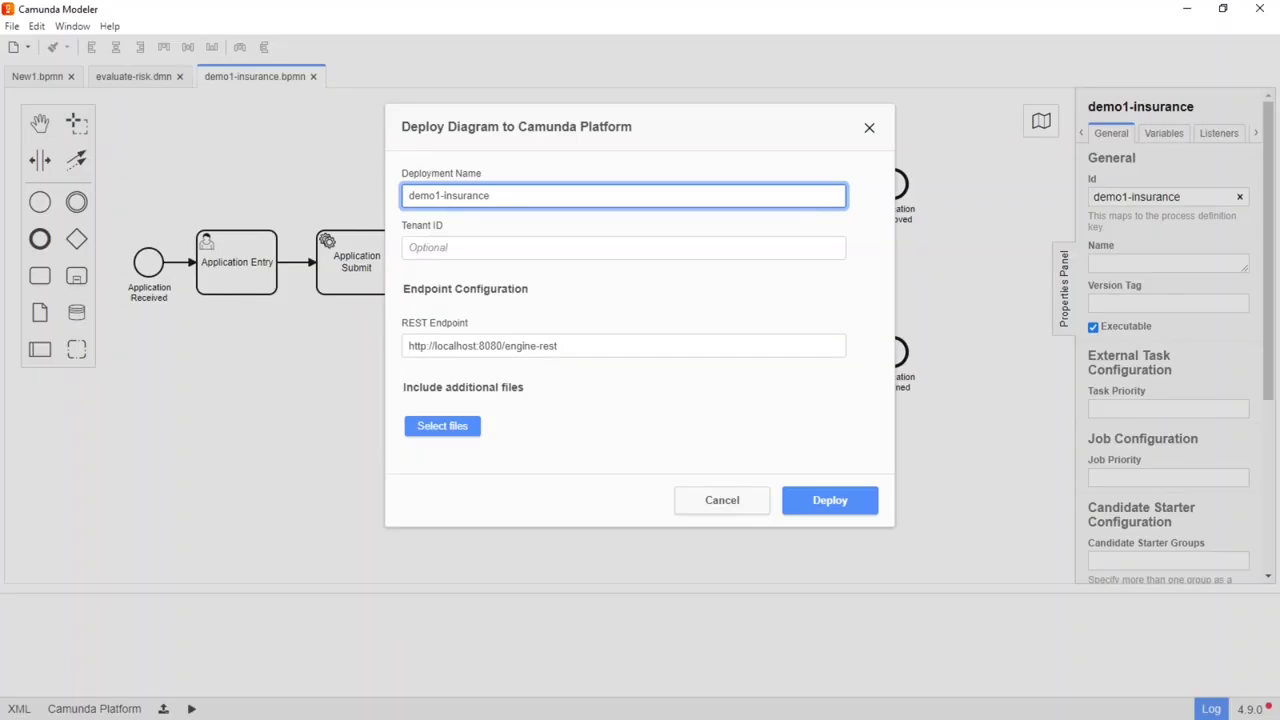
Step: Add evaluate-risk.dmn as an extra deployment file and deploy the diagram to the local engine
{"action": "left_click", "coordinate": [445, 440]}
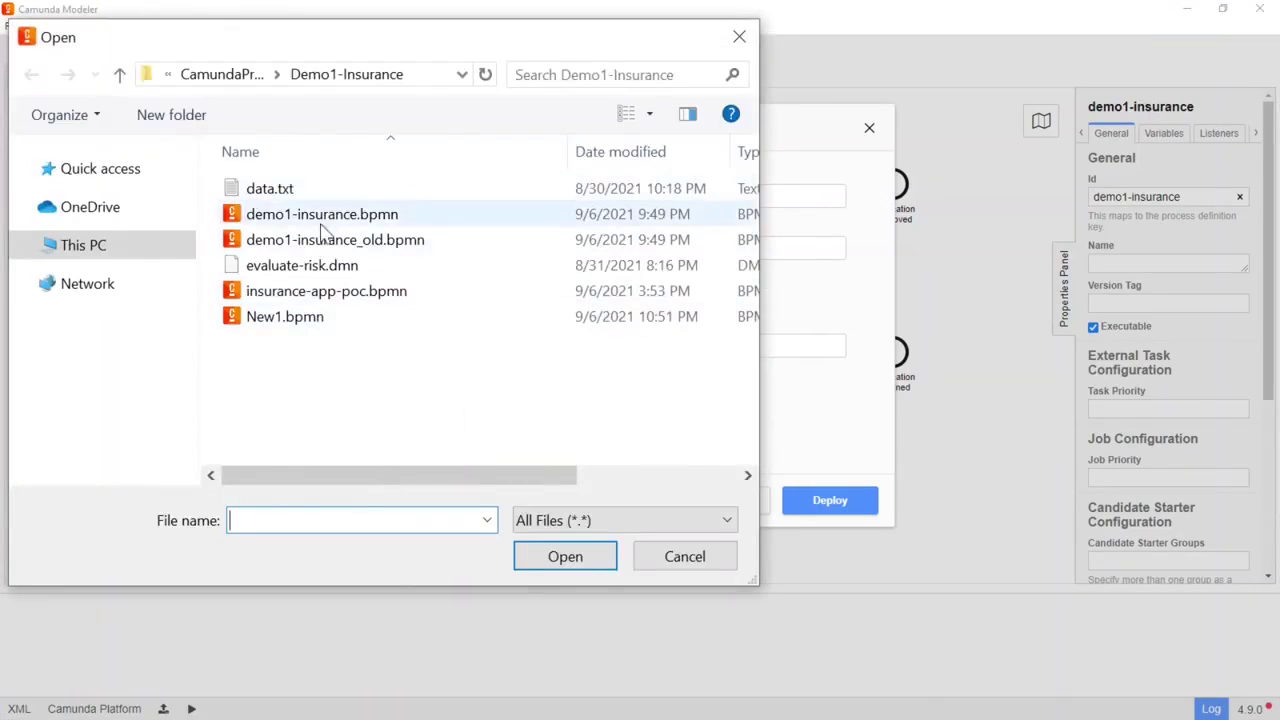
{"action": "left_click", "coordinate": [302, 266]}
{"action": "left_click", "coordinate": [585, 558]}
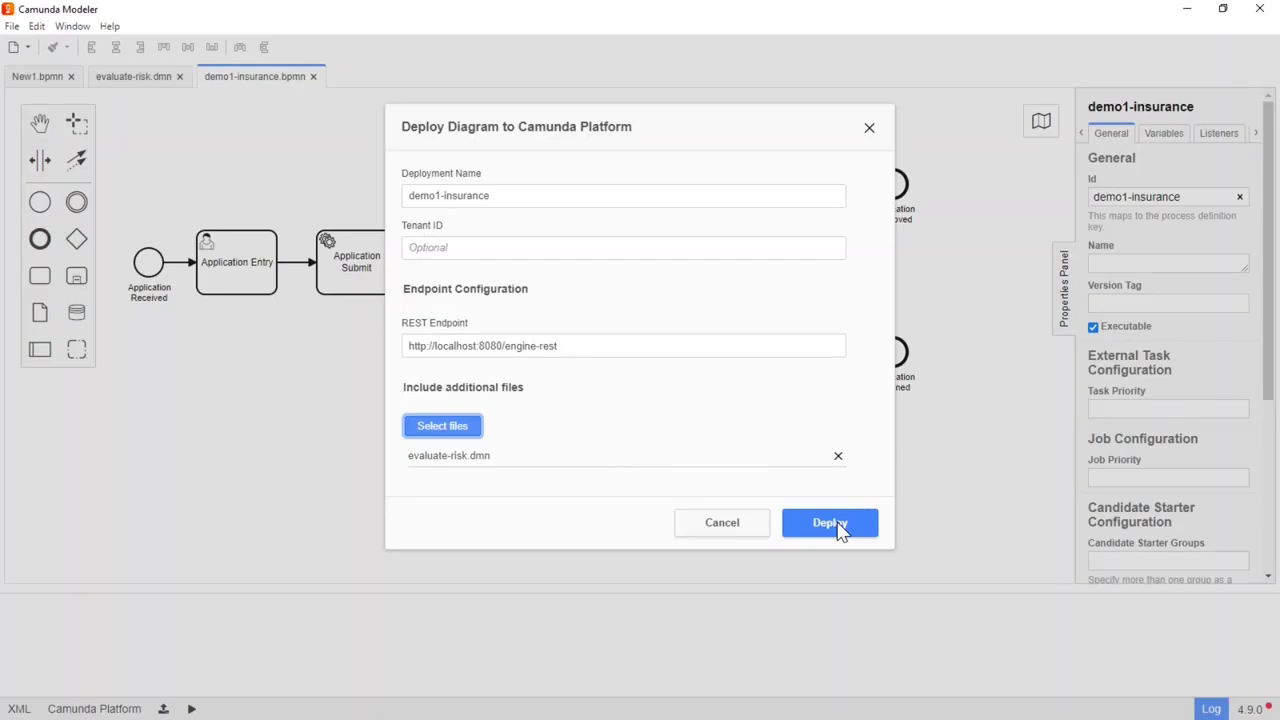
{"action": "left_click", "coordinate": [829, 523]}
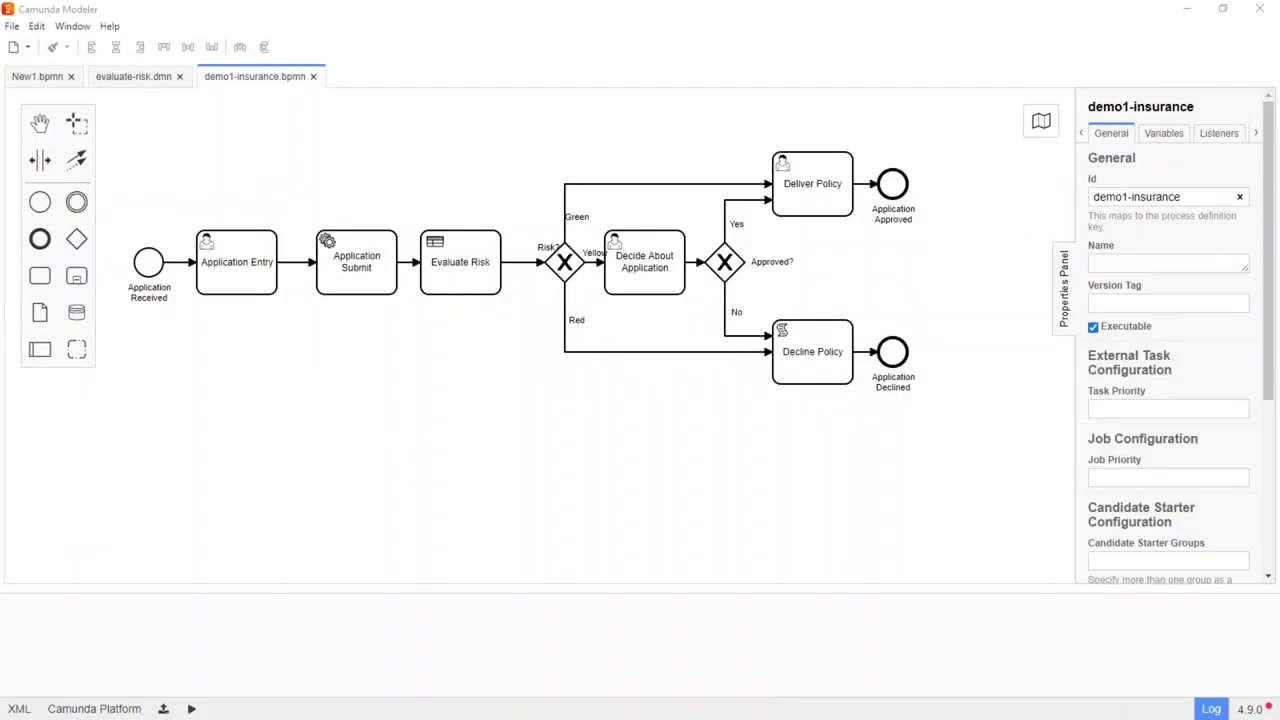
Step: Maximize Chrome and load the Camunda login page at localhost:8080
{"action": "left_click_drag", "start_coordinate": [0, 190], "coordinate": [584, 400]}
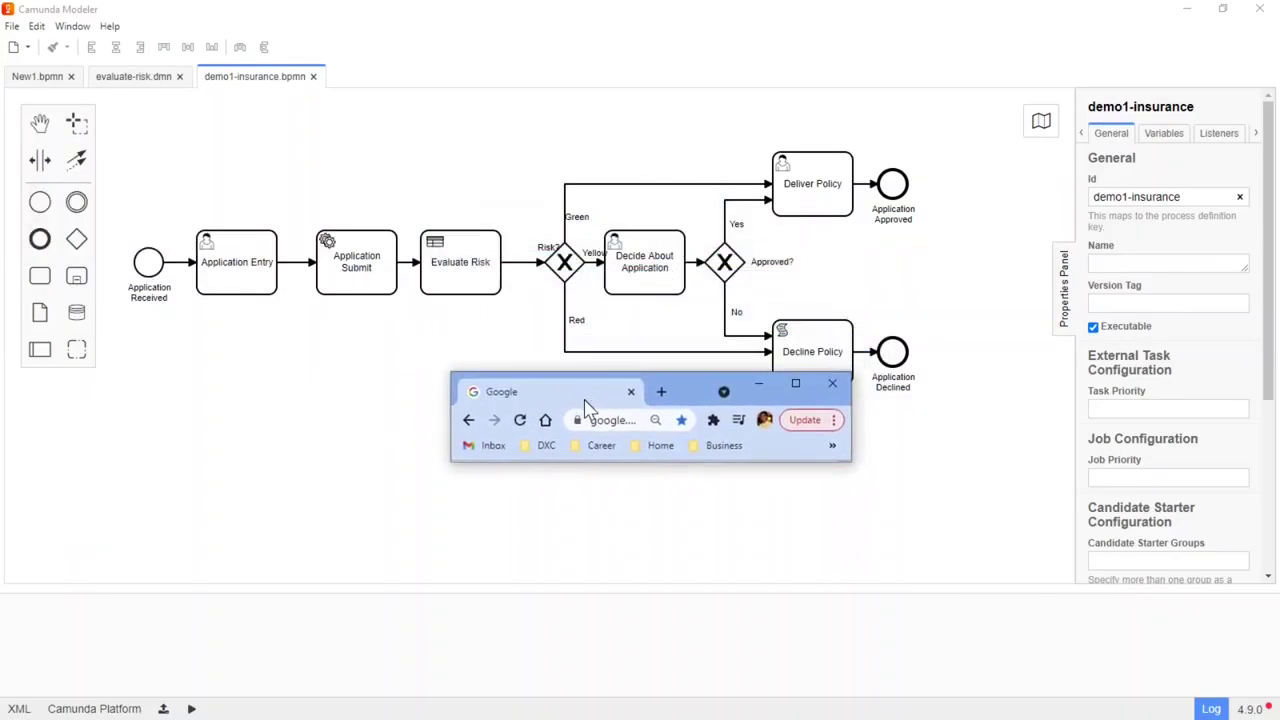
{"action": "double_click", "coordinate": [681, 389]}
{"action": "left_click", "coordinate": [200, 41]}
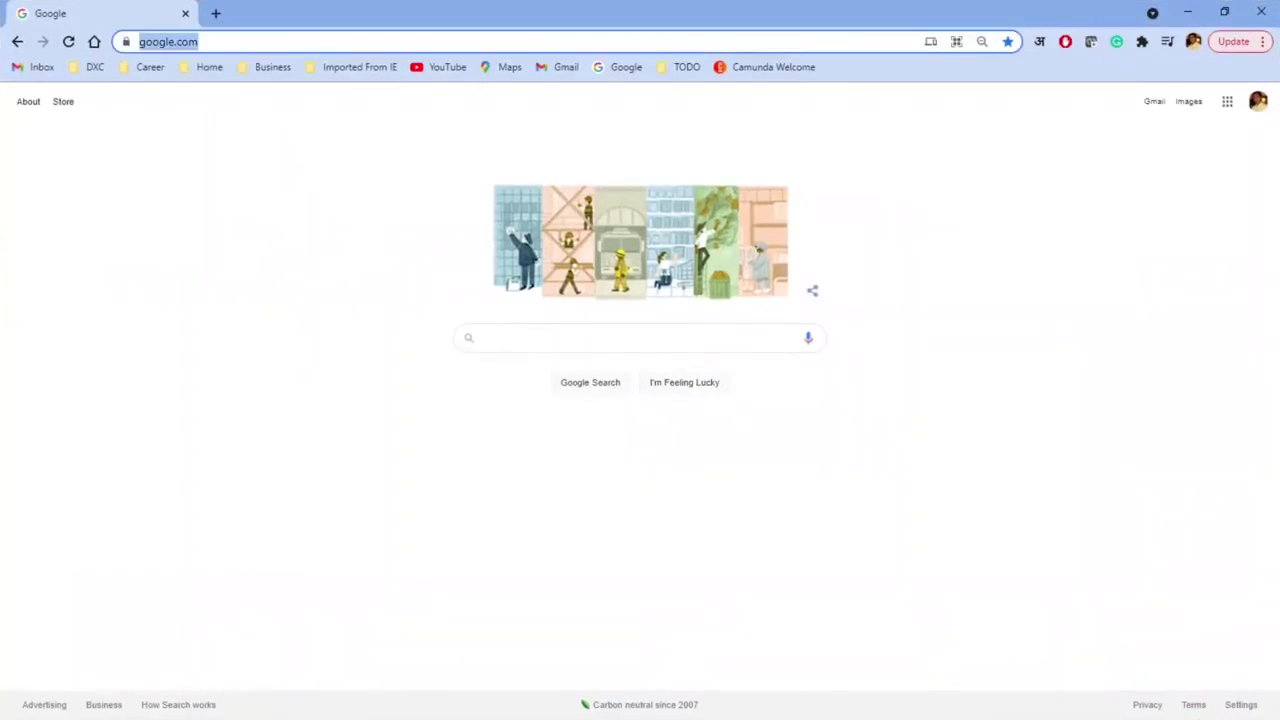
{"action": "type", "text": "local"}
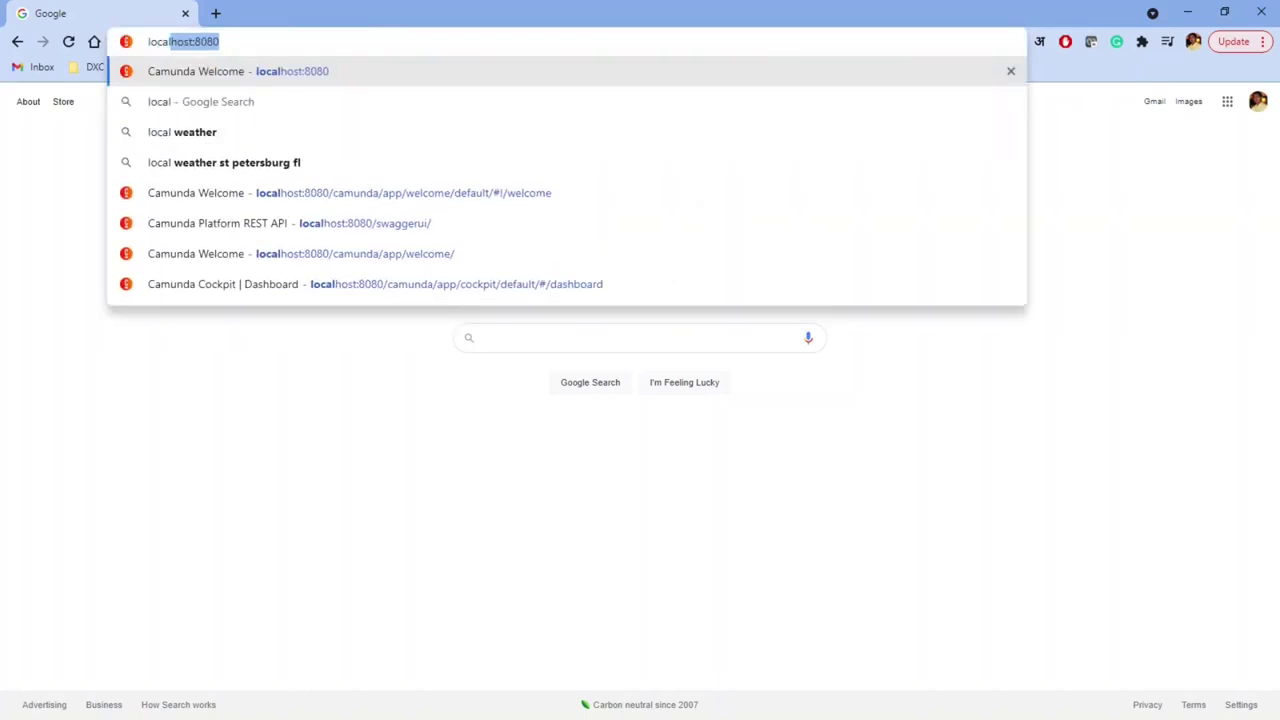
{"action": "left_click", "coordinate": [289, 78]}
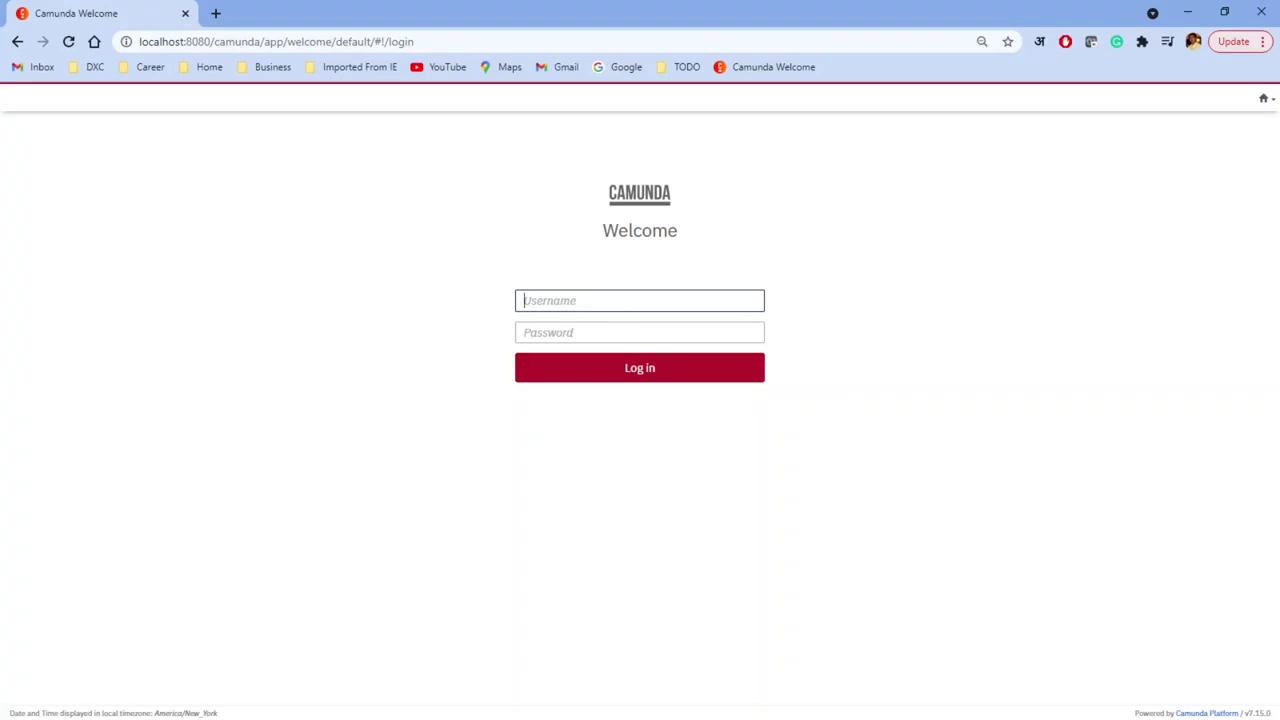
Step: Log in with the demo user's credentials, dismissing the breach warning and declining to save the password
{"action": "type", "text": "demo"}
{"action": "left_click", "coordinate": [640, 332]}
{"action": "type", "text": "demo"}
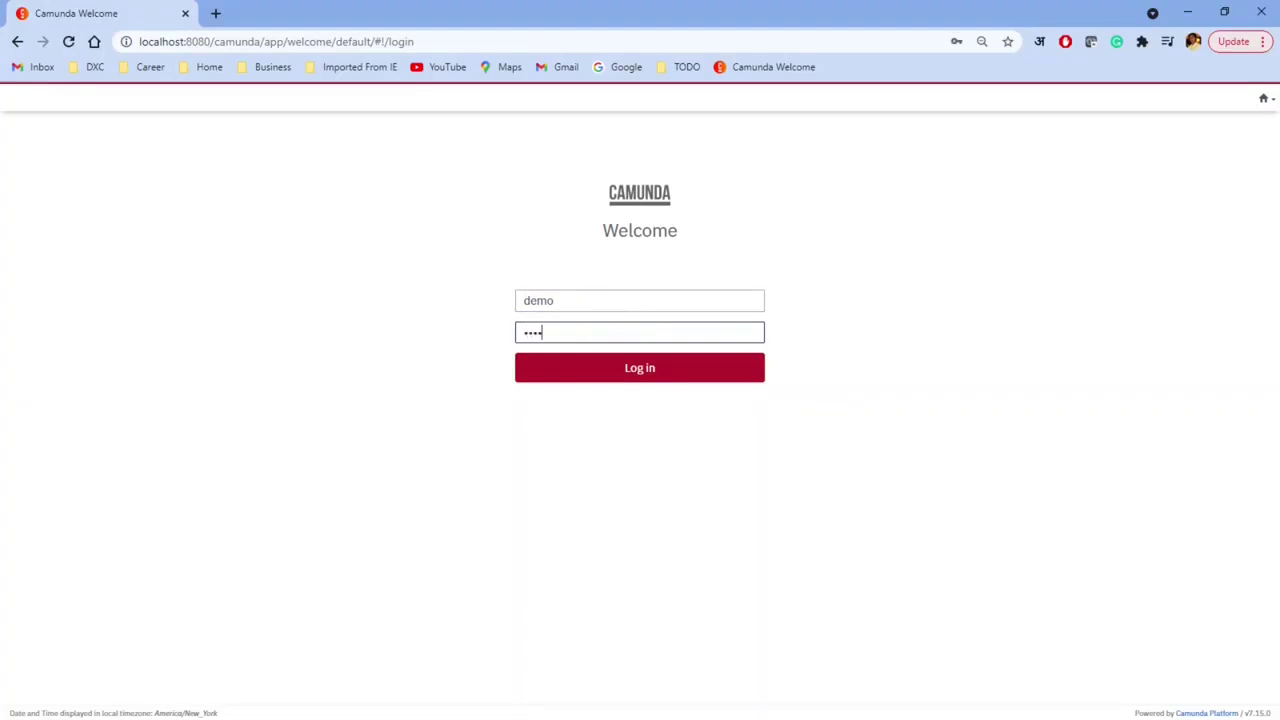
{"action": "left_click", "coordinate": [638, 378]}
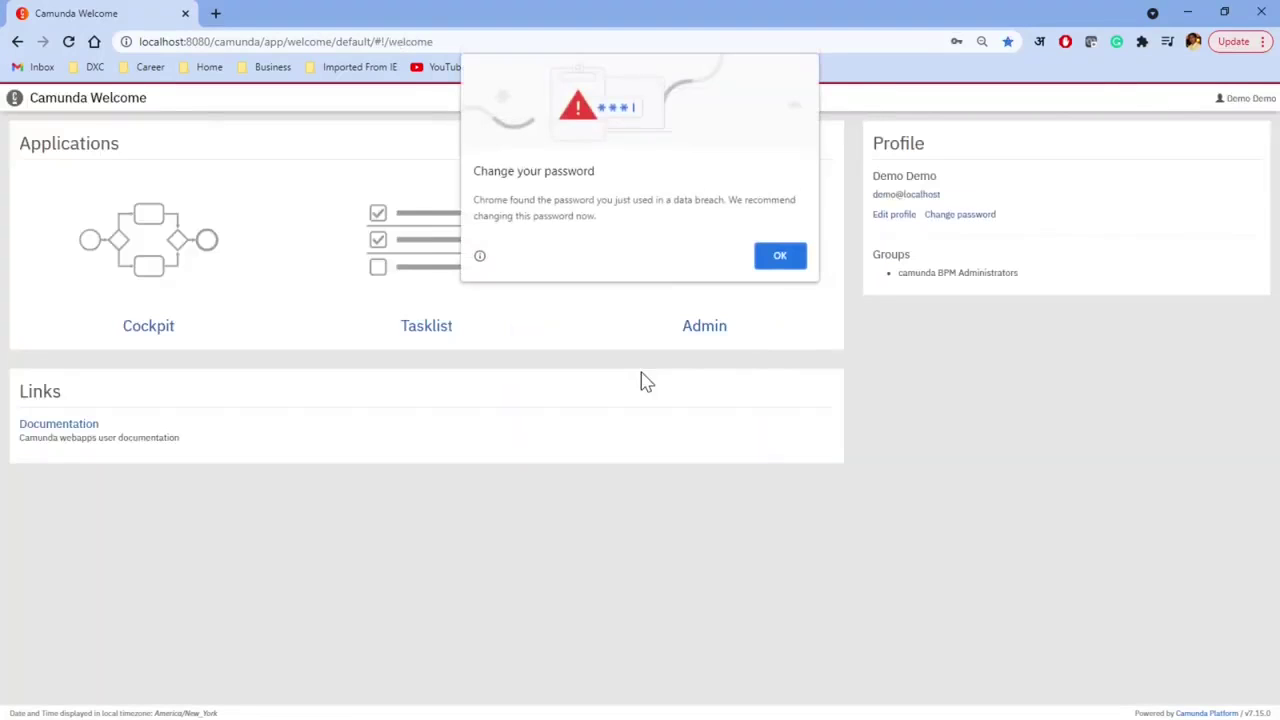
{"action": "left_click", "coordinate": [795, 257]}
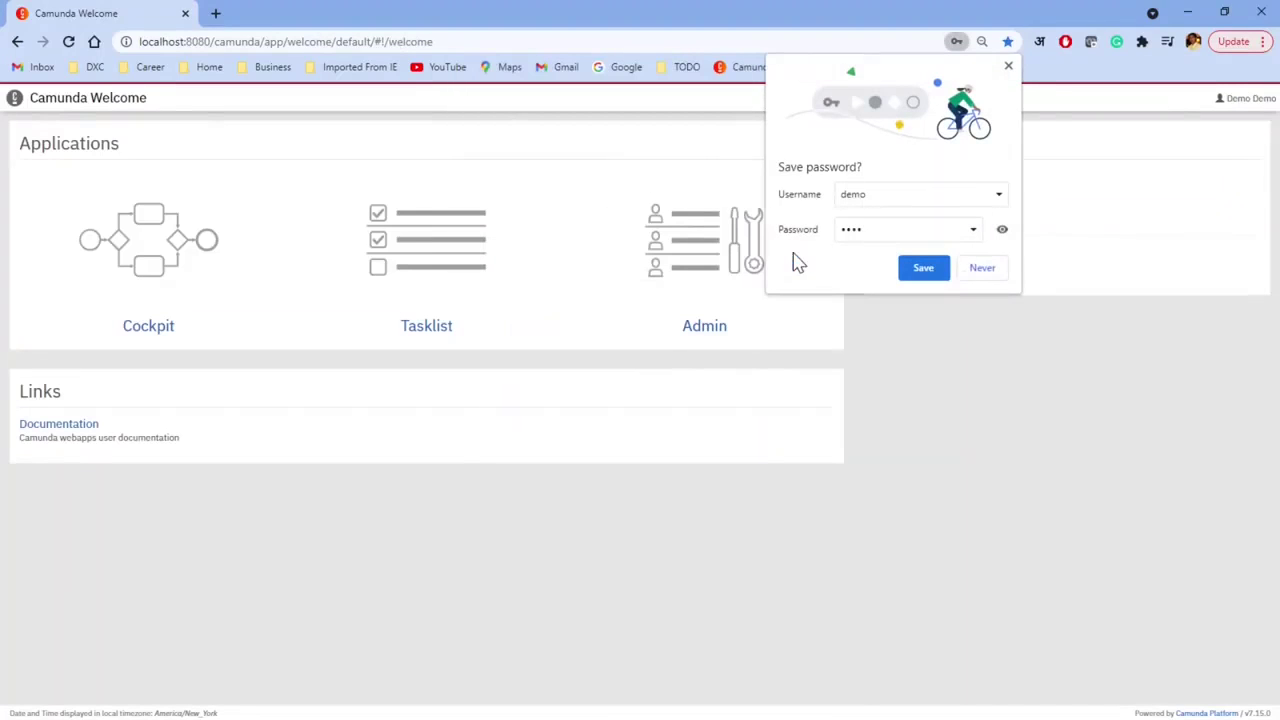
{"action": "left_click", "coordinate": [982, 268]}
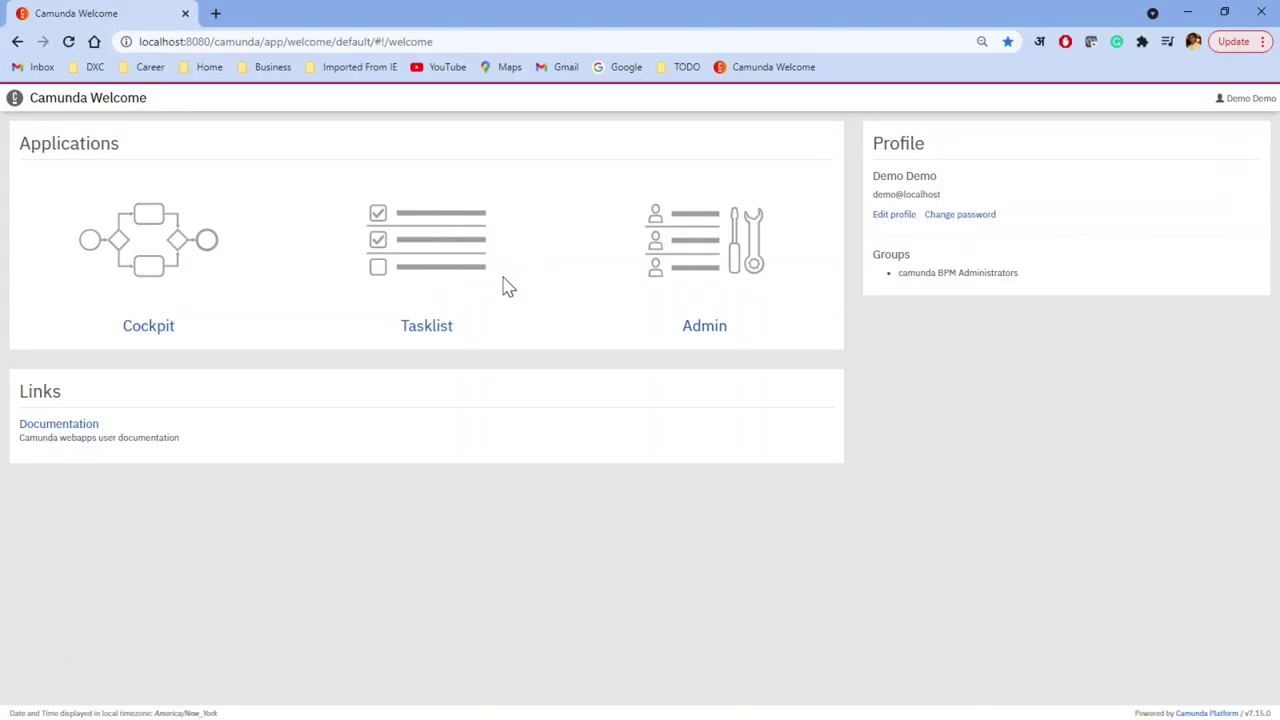
Step: In Cockpit, check the demo1-insurance process definition has no running instances, then return to the dashboard
{"action": "left_click", "coordinate": [163, 328]}
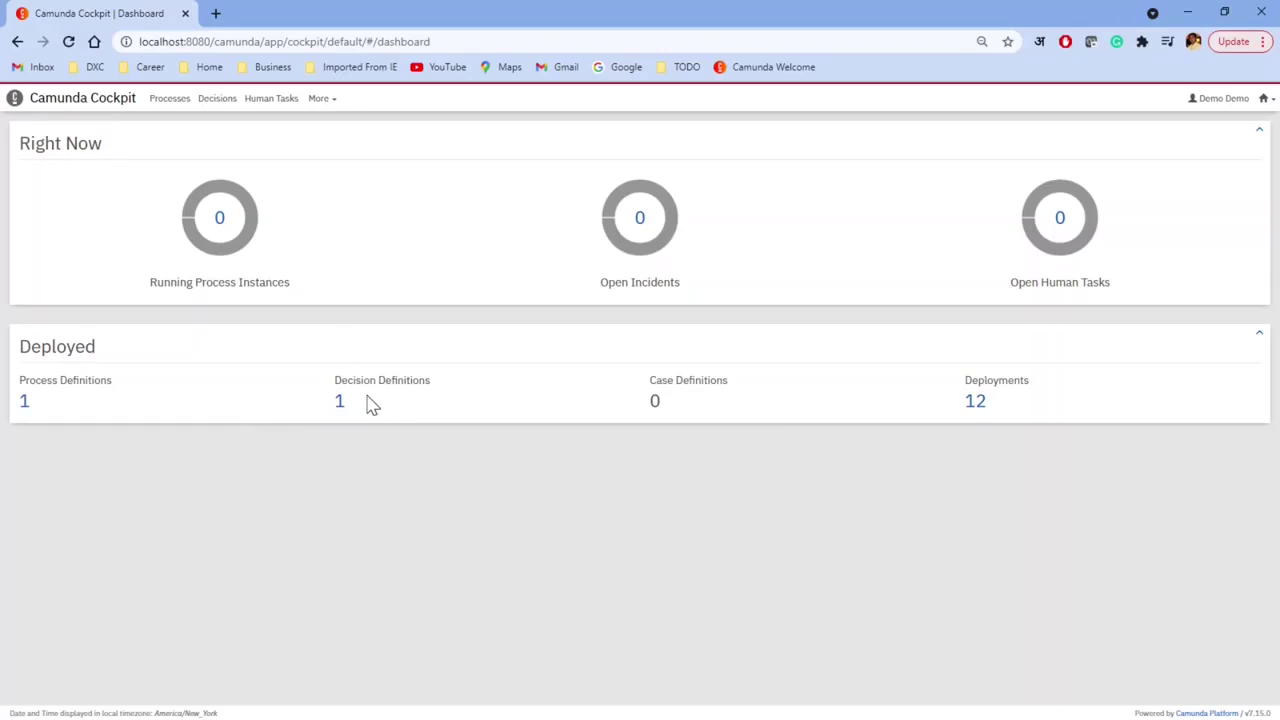
{"action": "left_click", "coordinate": [24, 404]}
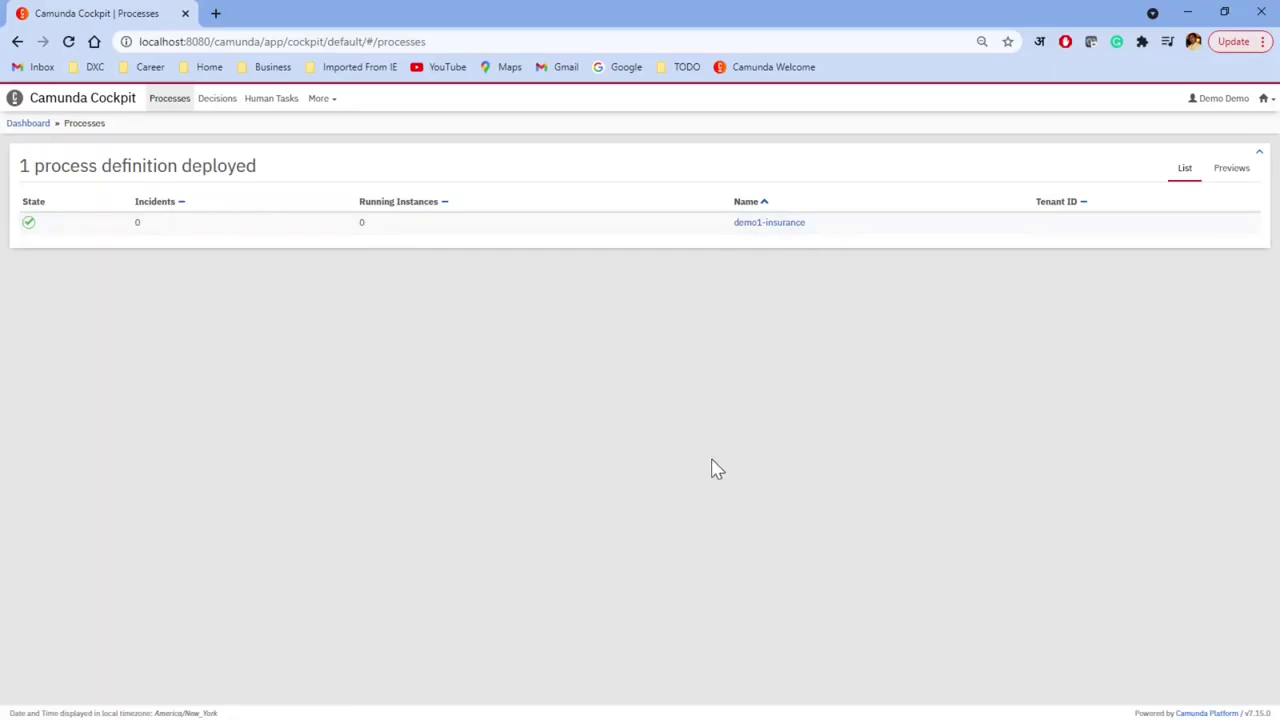
{"action": "left_click", "coordinate": [780, 226]}
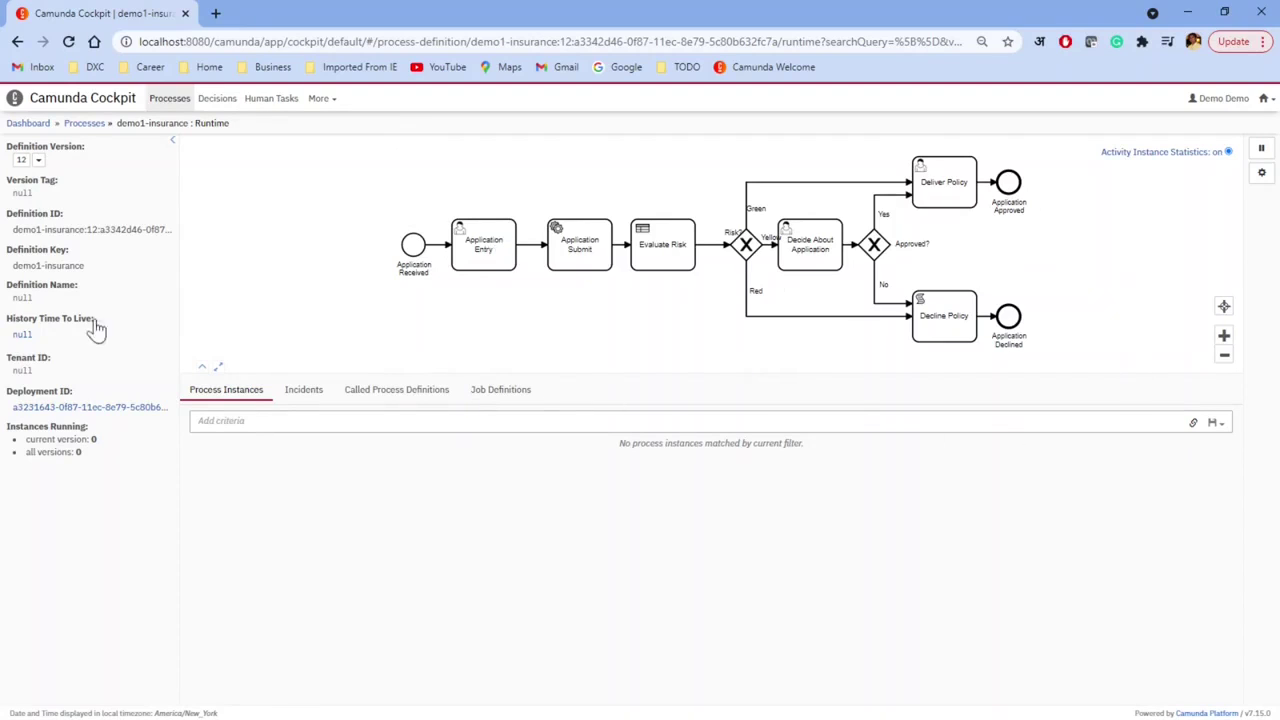
{"action": "left_click_drag", "start_coordinate": [13, 265], "coordinate": [62, 265]}
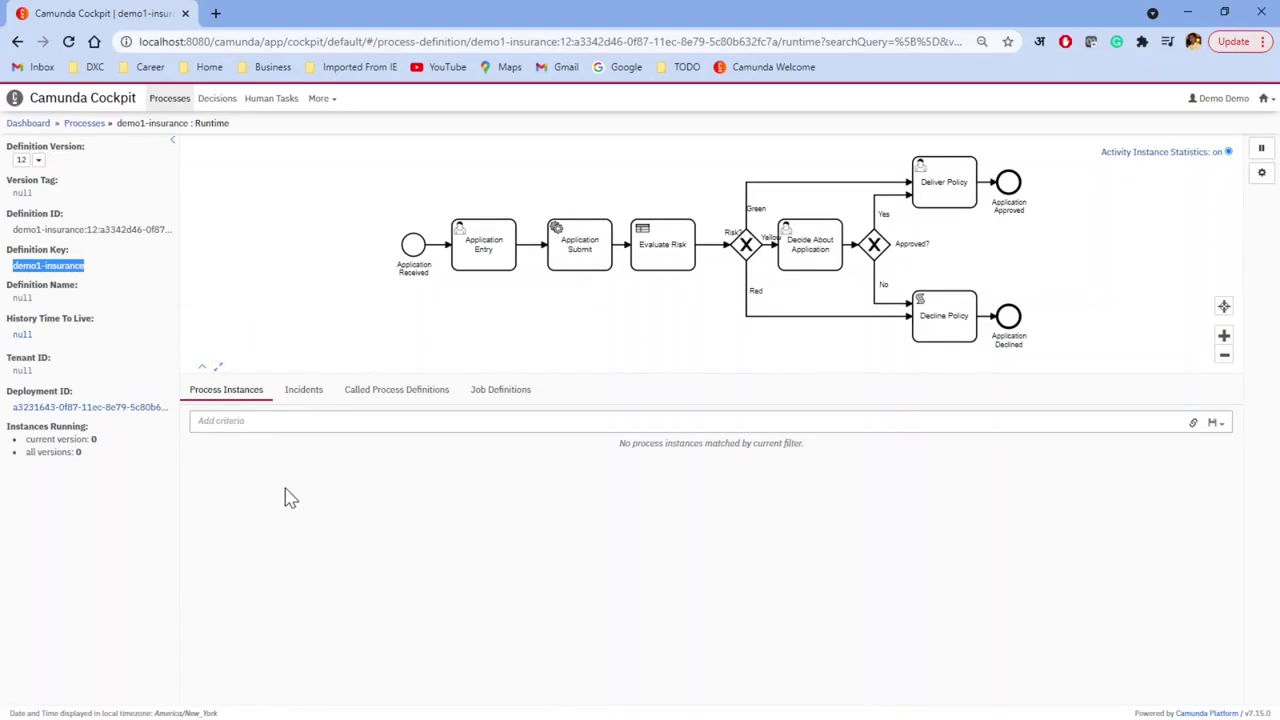
{"action": "left_click", "coordinate": [32, 123]}
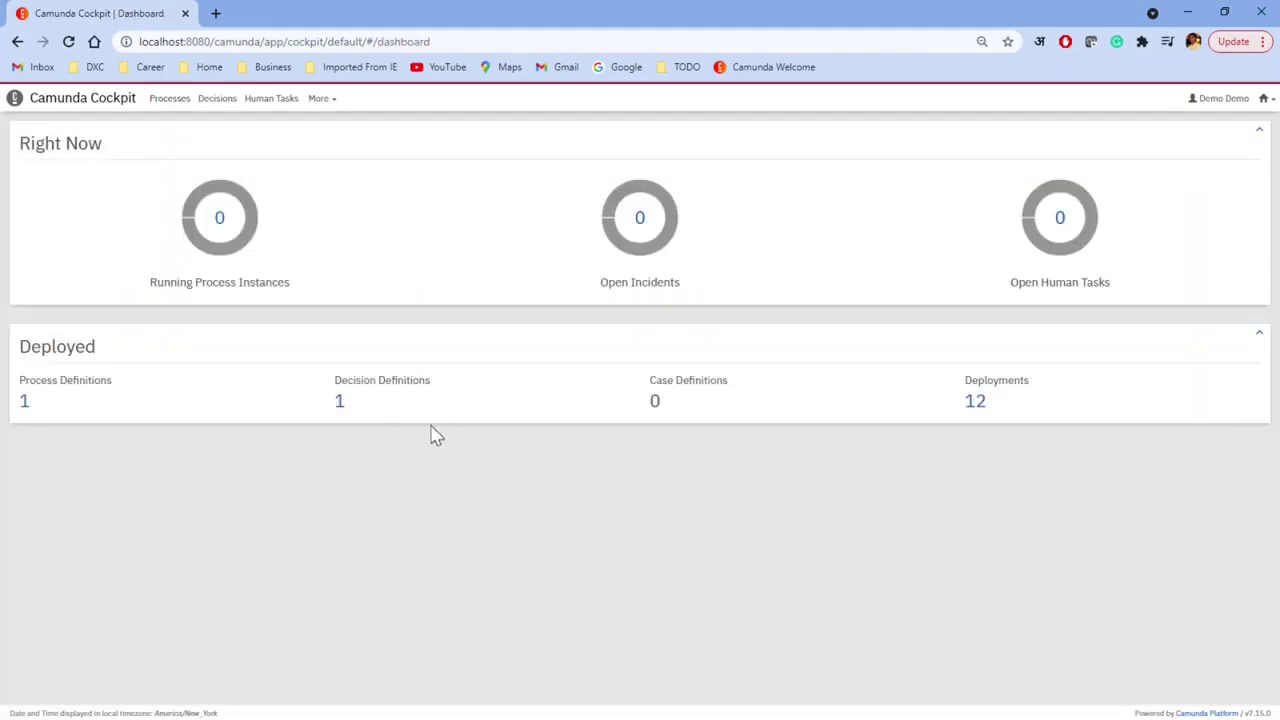
{"action": "left_click", "coordinate": [341, 403]}
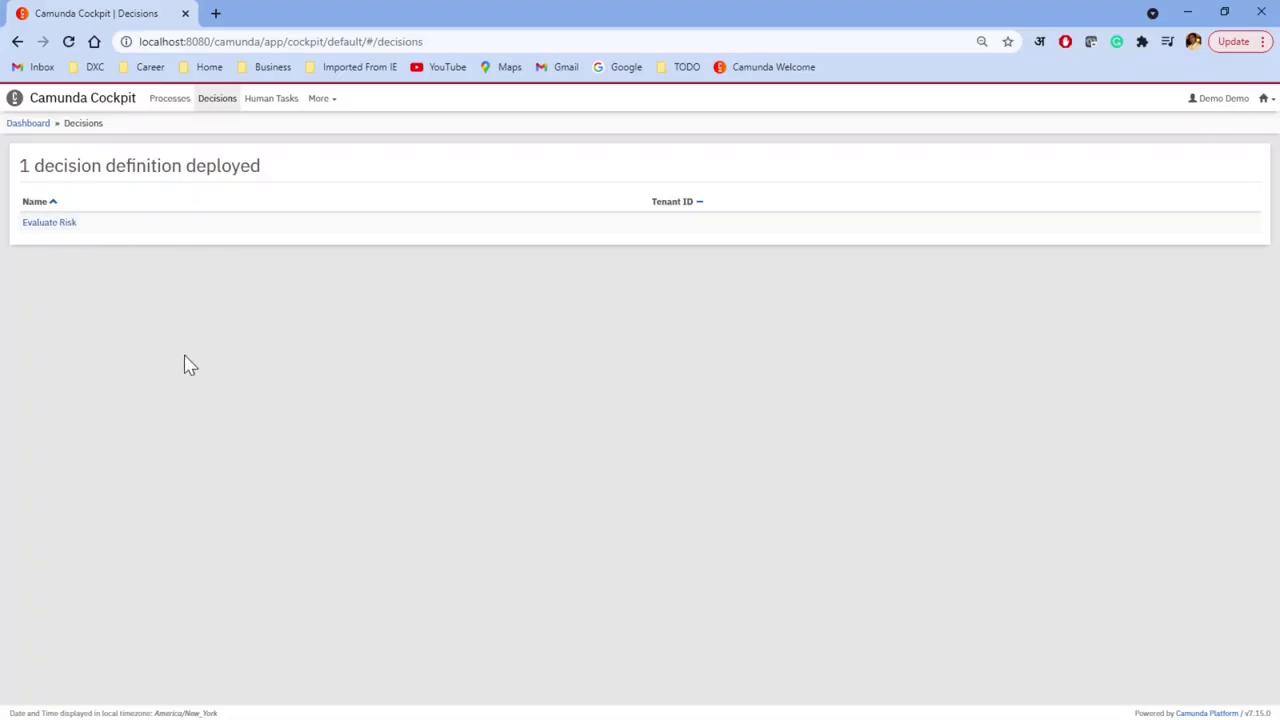
{"action": "left_click", "coordinate": [58, 225]}
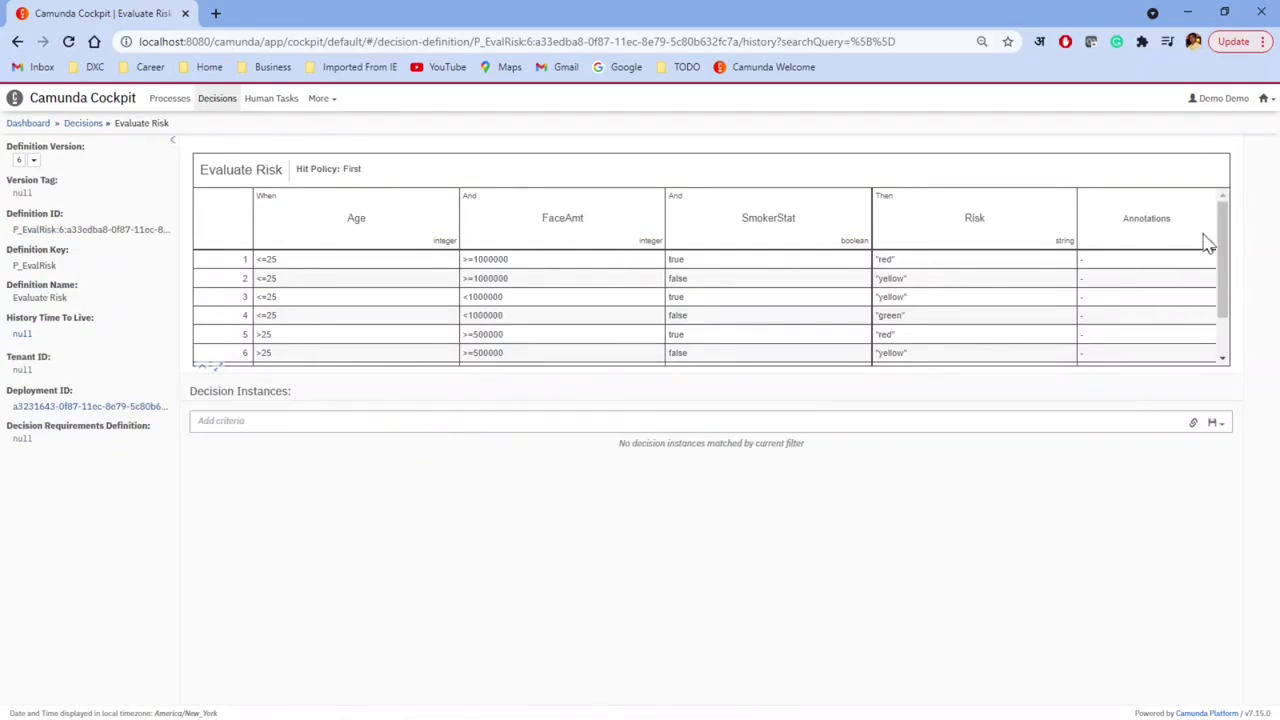
{"action": "left_click_drag", "start_coordinate": [1230, 228], "coordinate": [1217, 200]}
{"action": "left_click", "coordinate": [40, 128]}
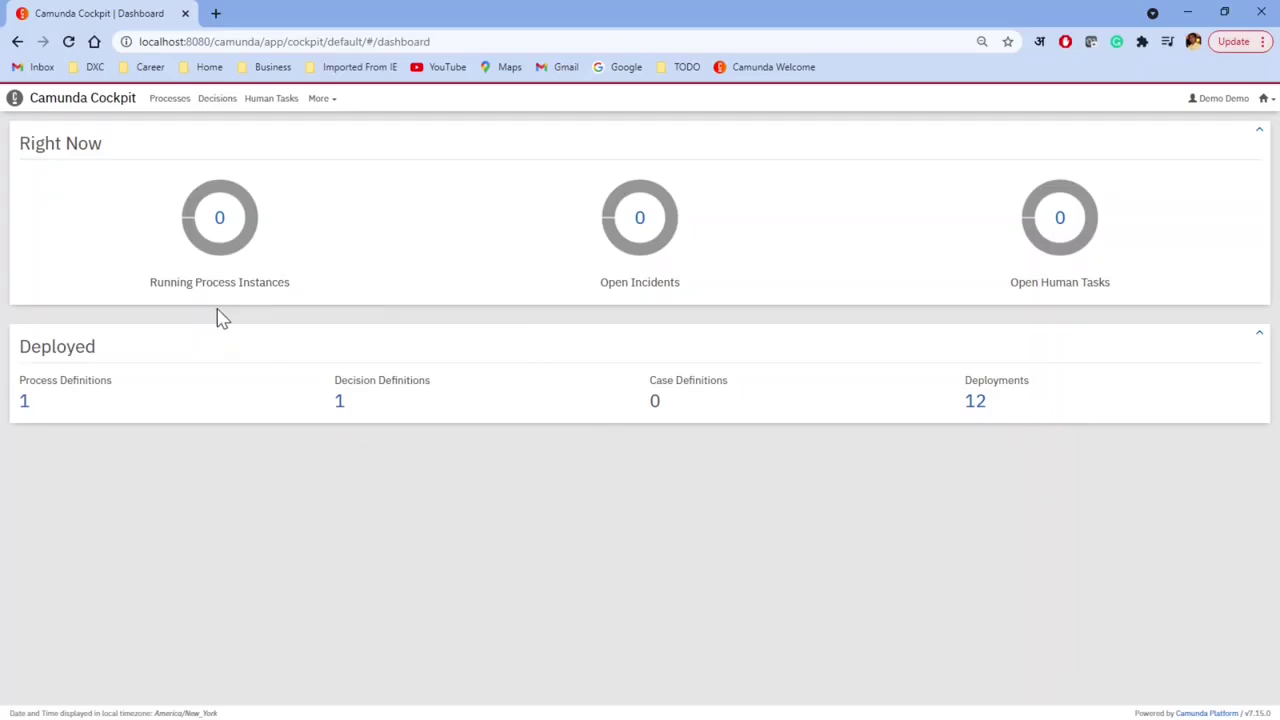
Step: Switch from Cockpit to the Tasklist application
{"action": "left_click", "coordinate": [1266, 99]}
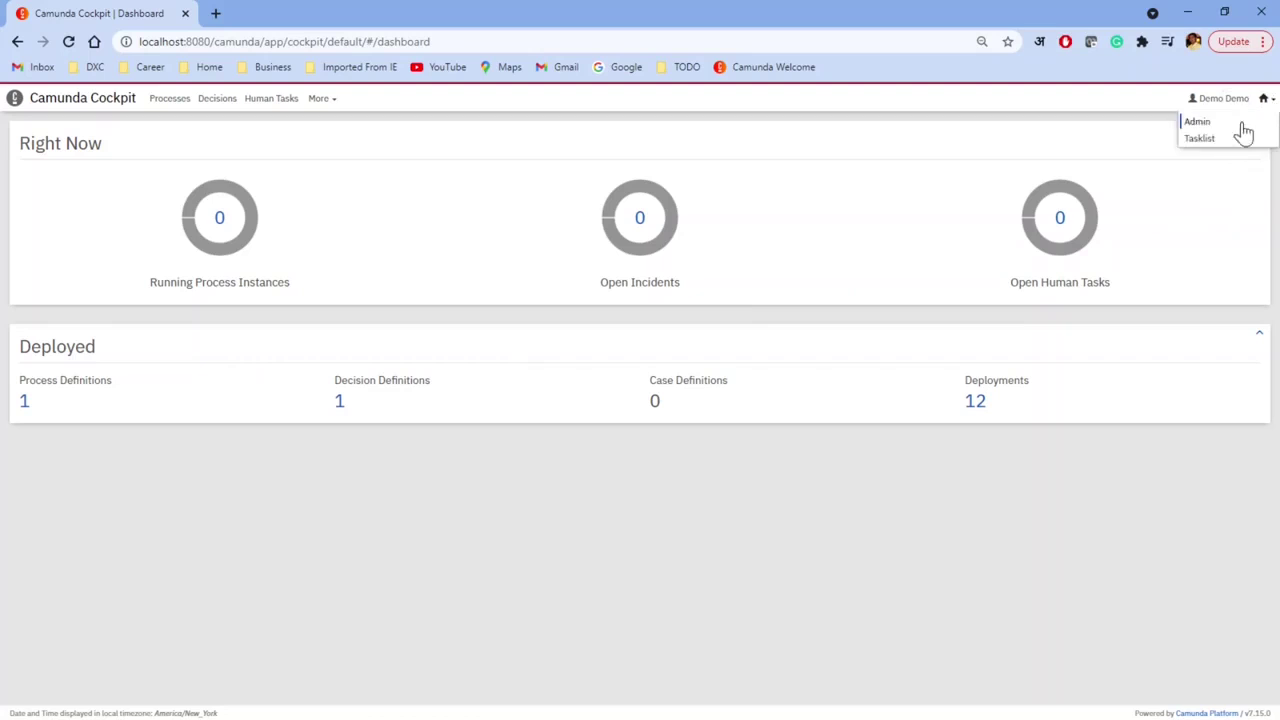
{"action": "left_click", "coordinate": [1214, 142]}
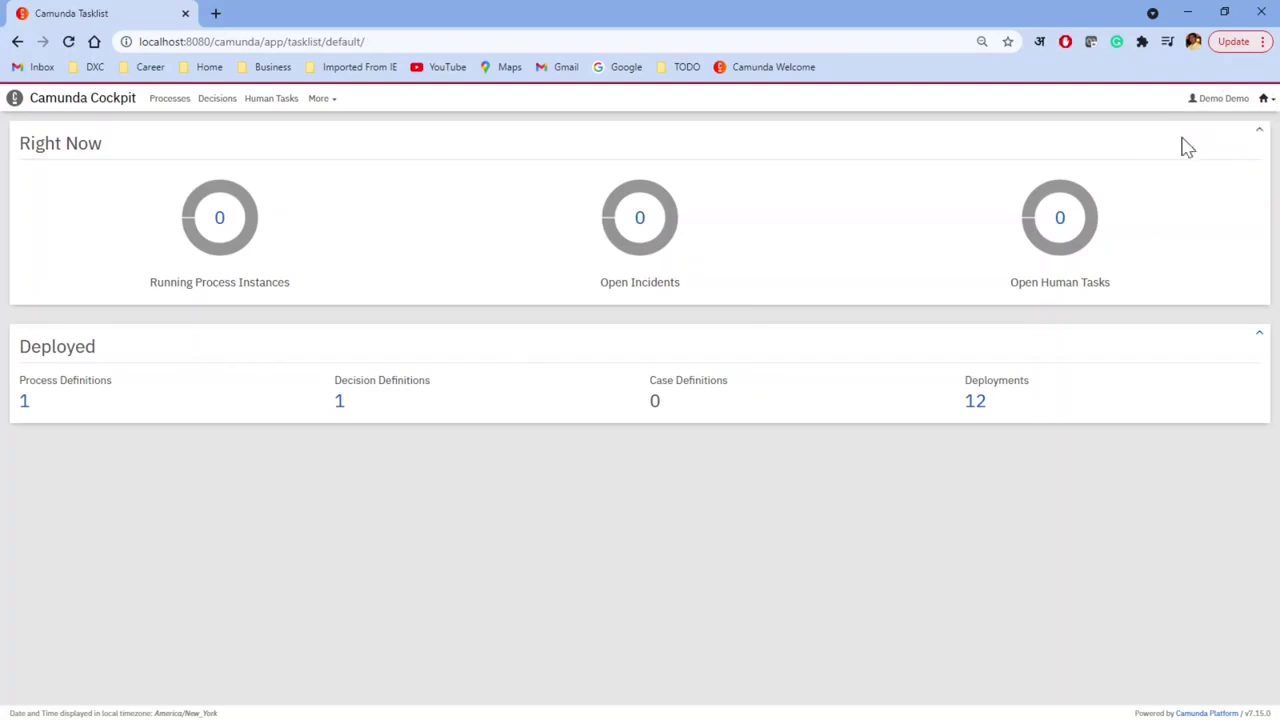
{"action": "left_click", "coordinate": [1266, 99]}
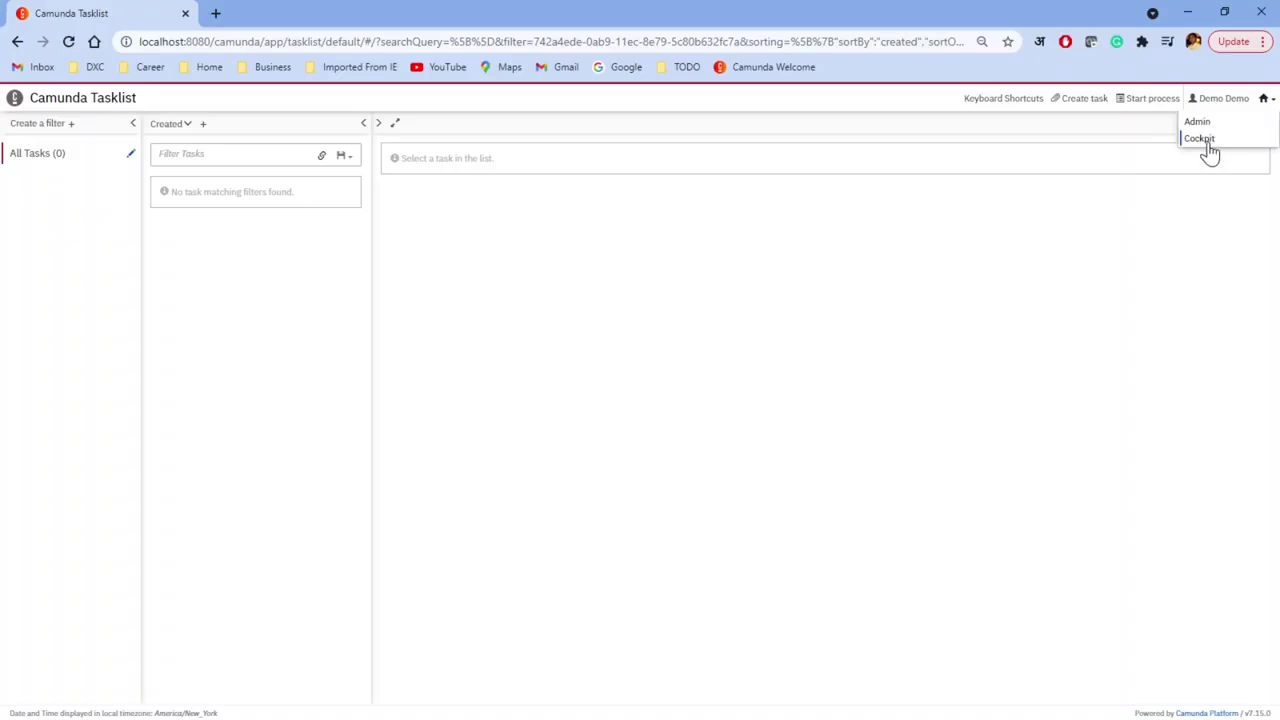
{"action": "left_click", "coordinate": [783, 303]}
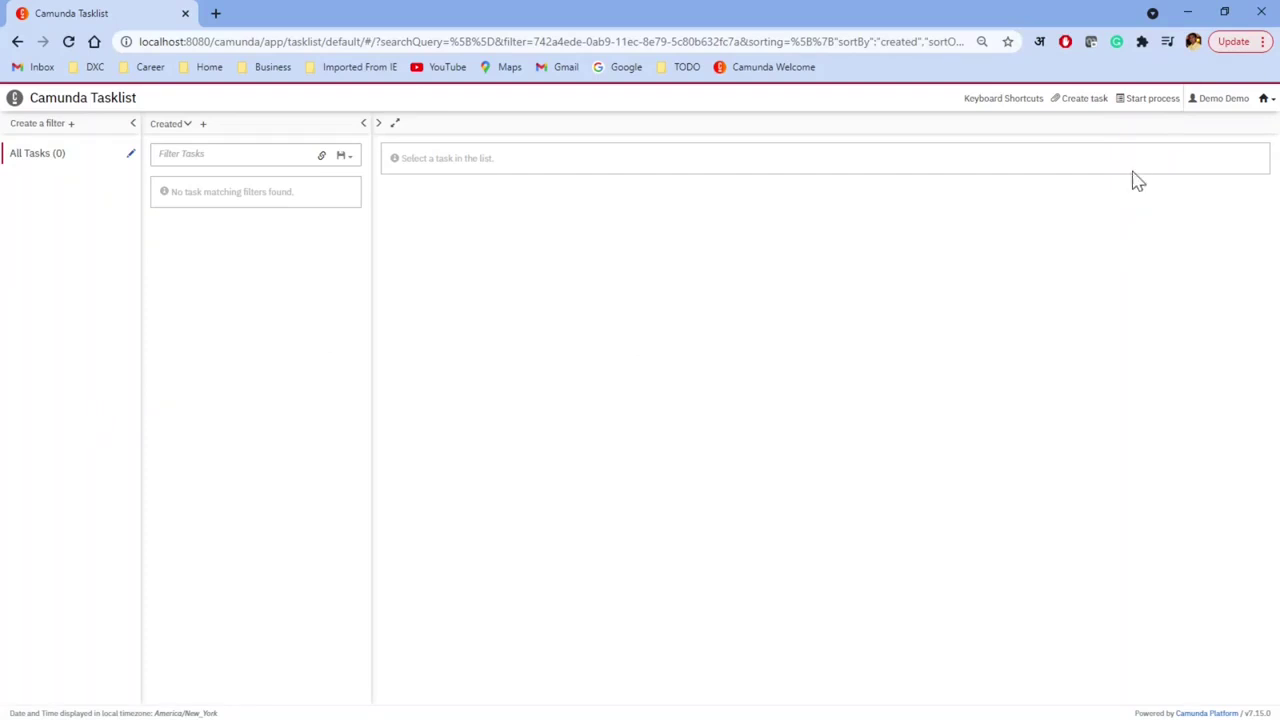
Step: Start a demo1-insurance instance with no business key, then switch back to Cockpit
{"action": "left_click", "coordinate": [1150, 100]}
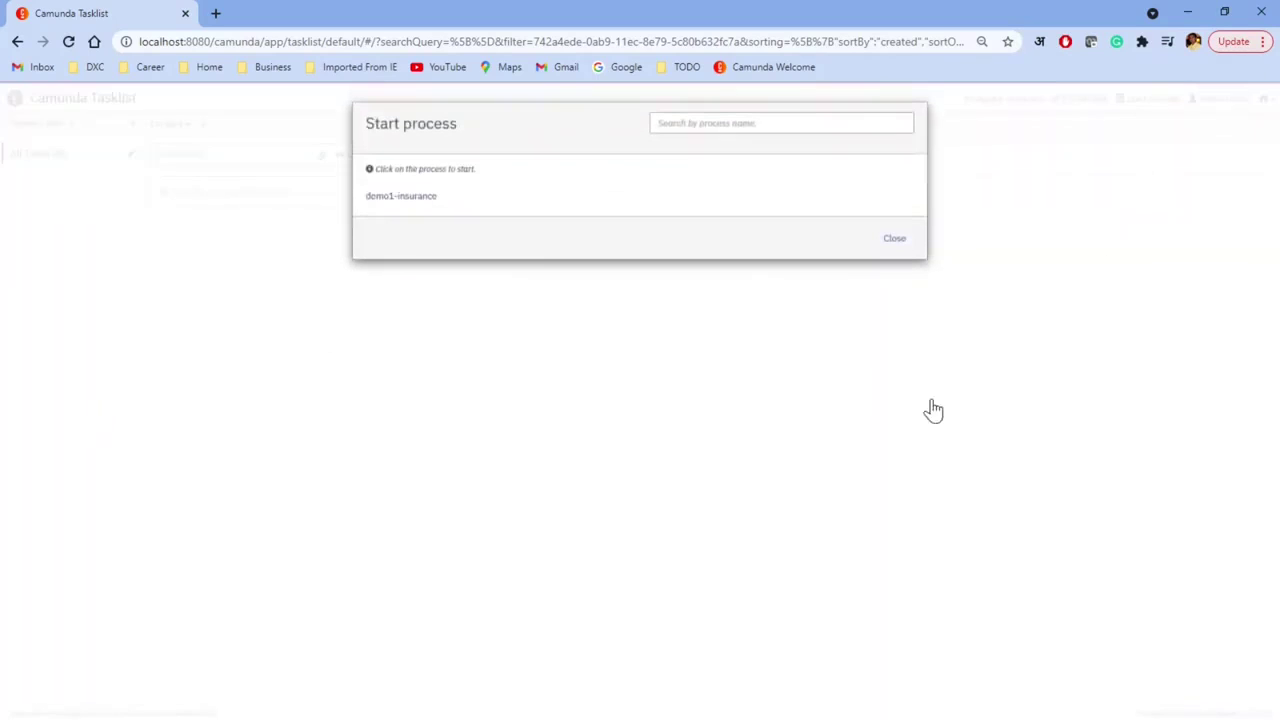
{"action": "left_click", "coordinate": [409, 205]}
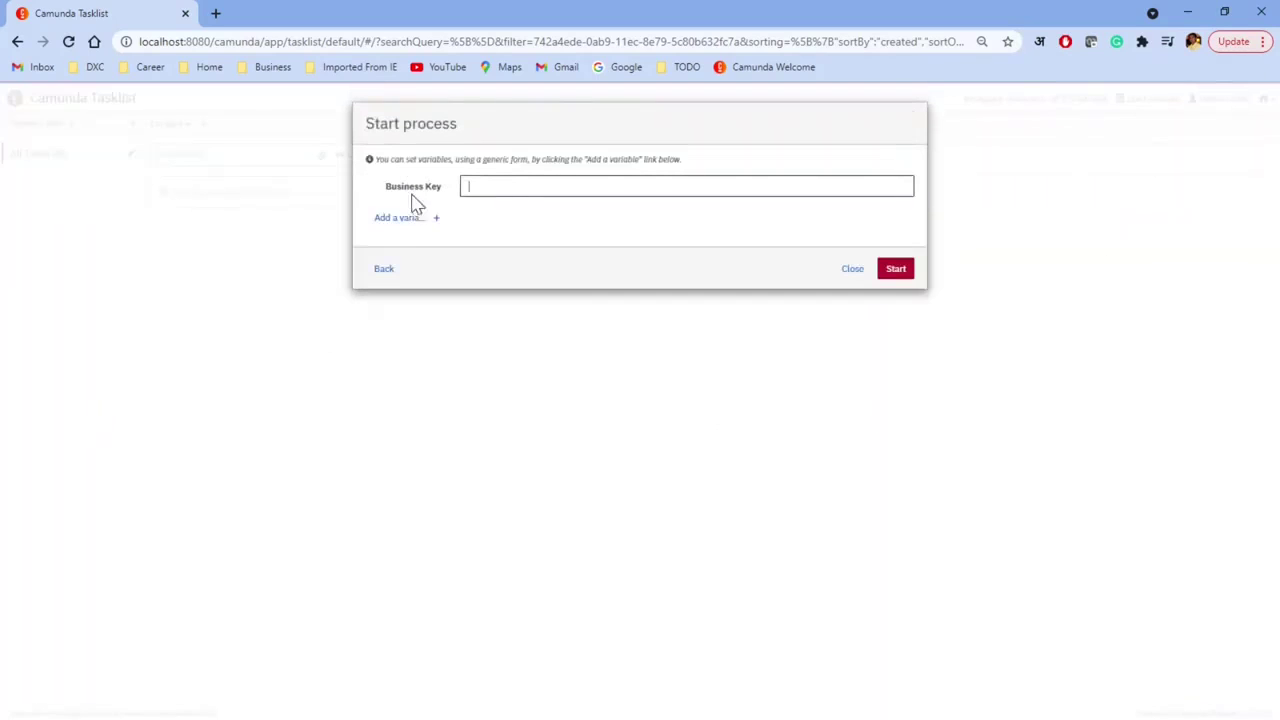
{"action": "left_click", "coordinate": [897, 272]}
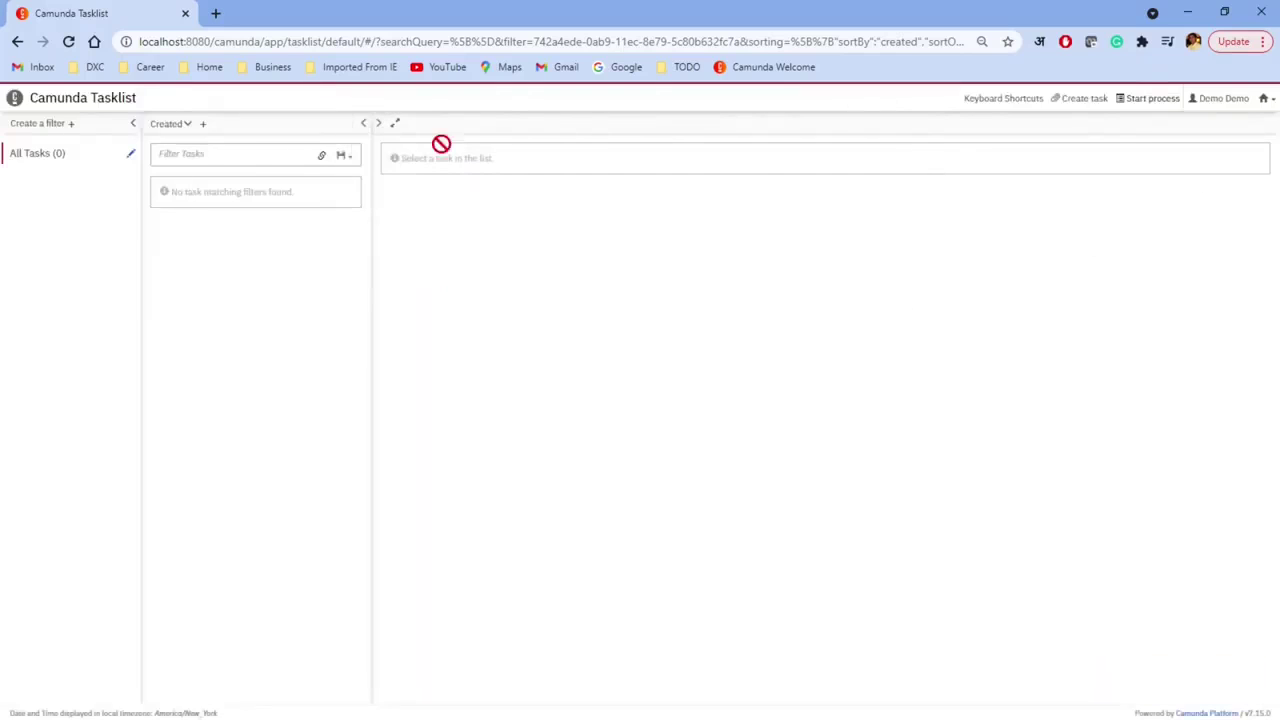
{"action": "left_click", "coordinate": [1264, 99]}
{"action": "left_click", "coordinate": [1214, 138]}
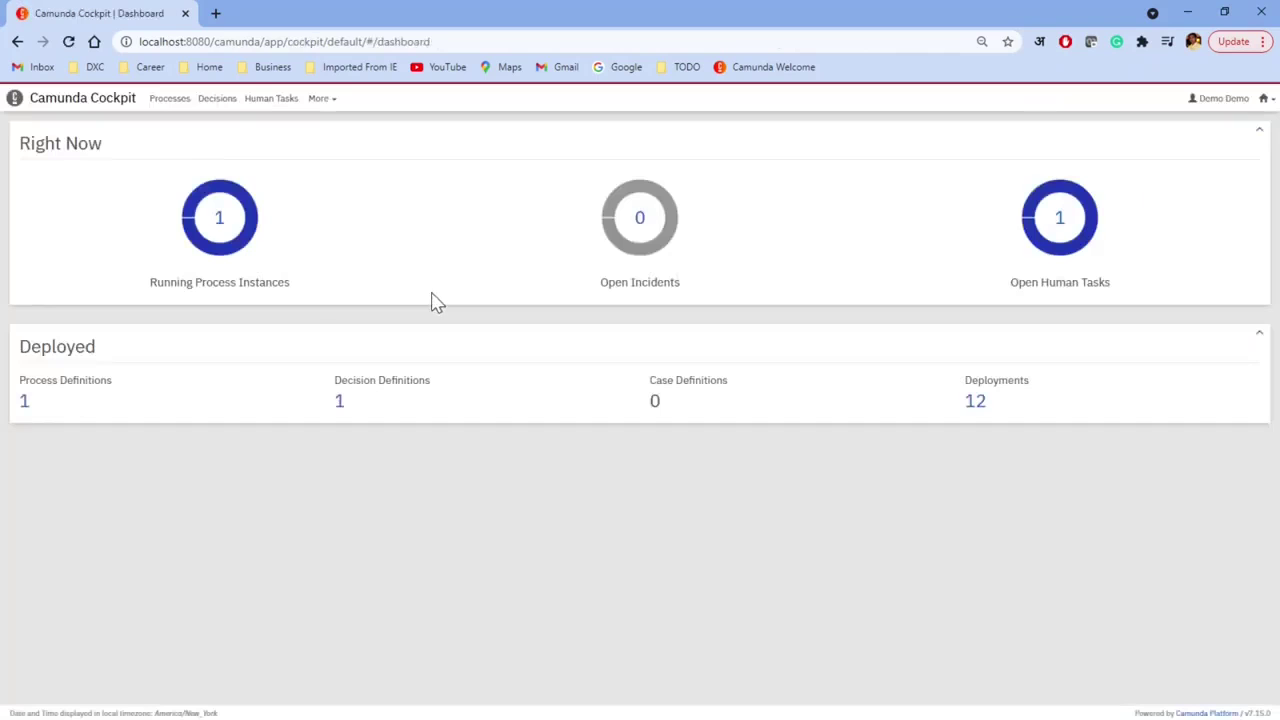
Step: View the demo1-insurance definition in Cockpit, then go to Tasklist where Application Entry waits
{"action": "left_click", "coordinate": [24, 403]}
{"action": "left_click", "coordinate": [17, 41]}
{"action": "left_click", "coordinate": [24, 405]}
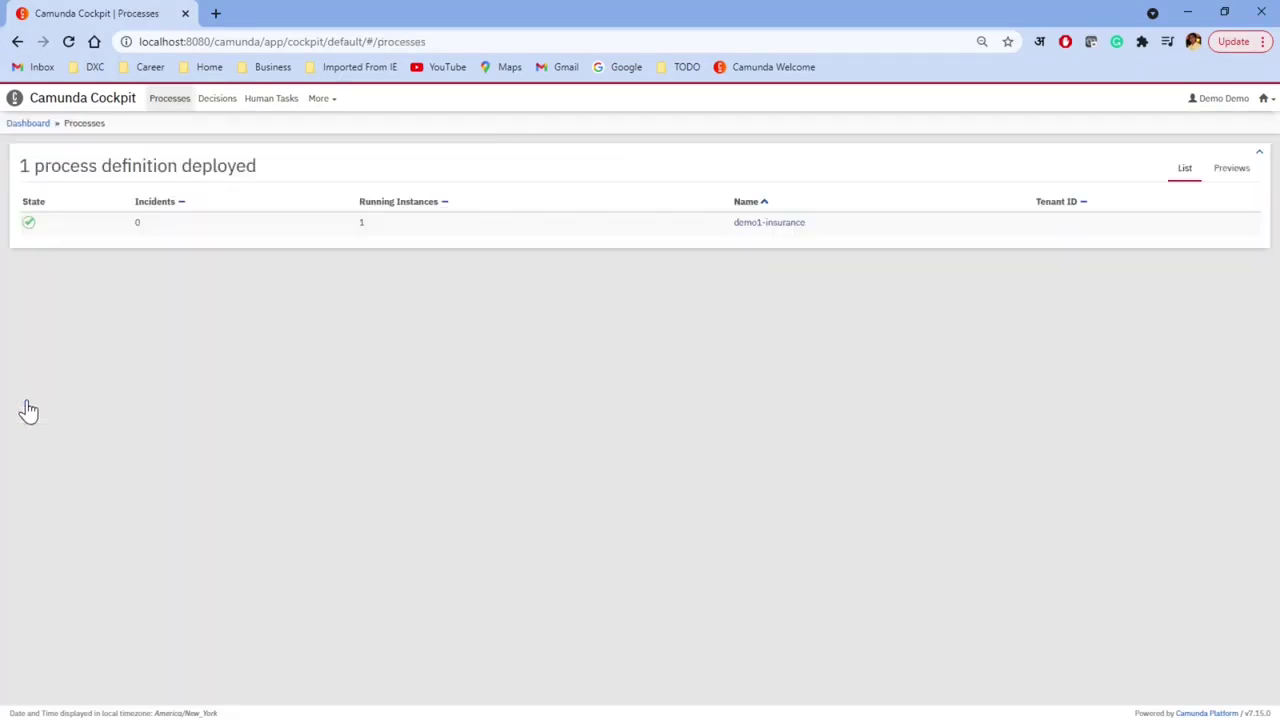
{"action": "left_click", "coordinate": [772, 228]}
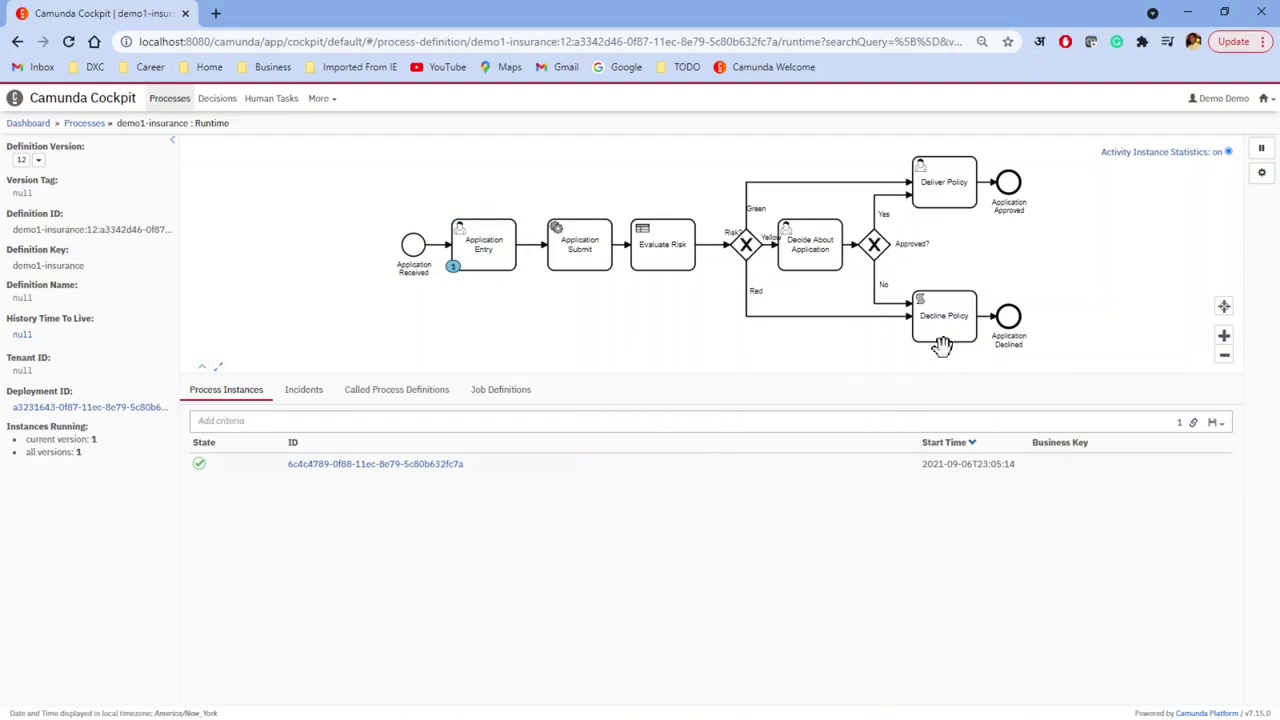
{"action": "left_click", "coordinate": [1265, 99]}
{"action": "left_click", "coordinate": [1203, 138]}
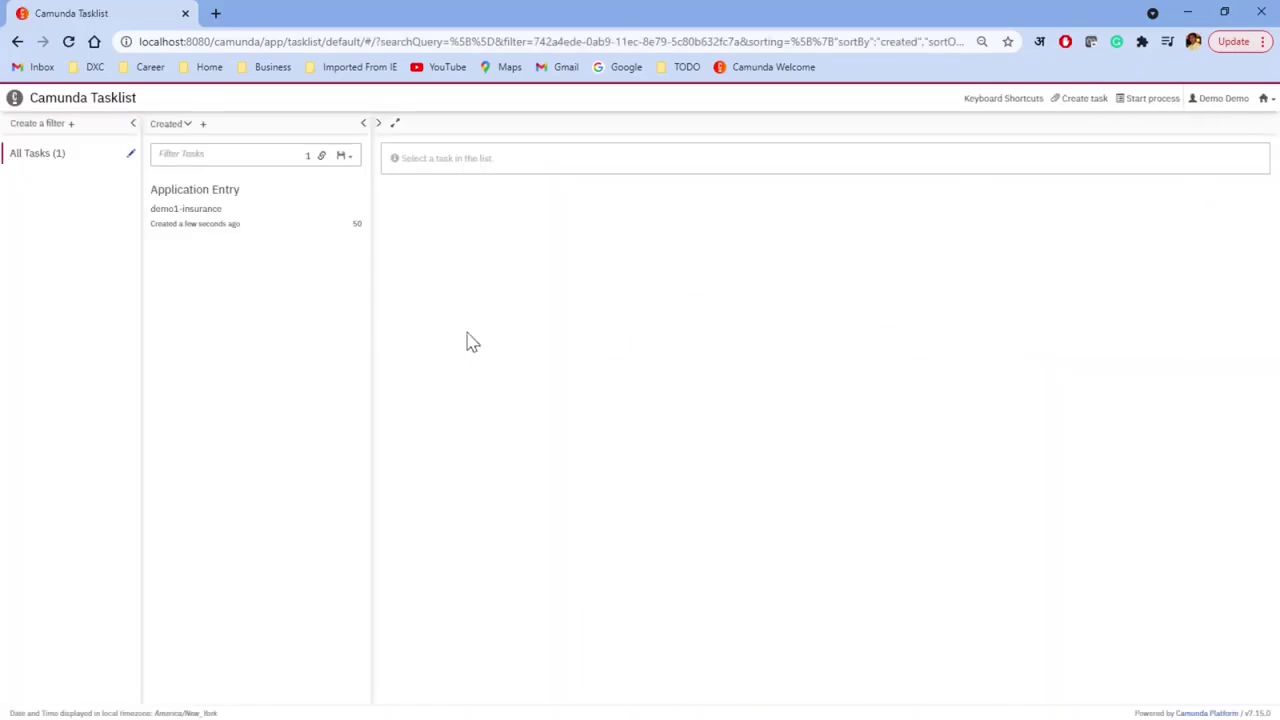
Step: Claim the Application Entry task and complete it with Age 25, Face Amount 1000000, non-smoker
{"action": "left_click", "coordinate": [185, 228]}
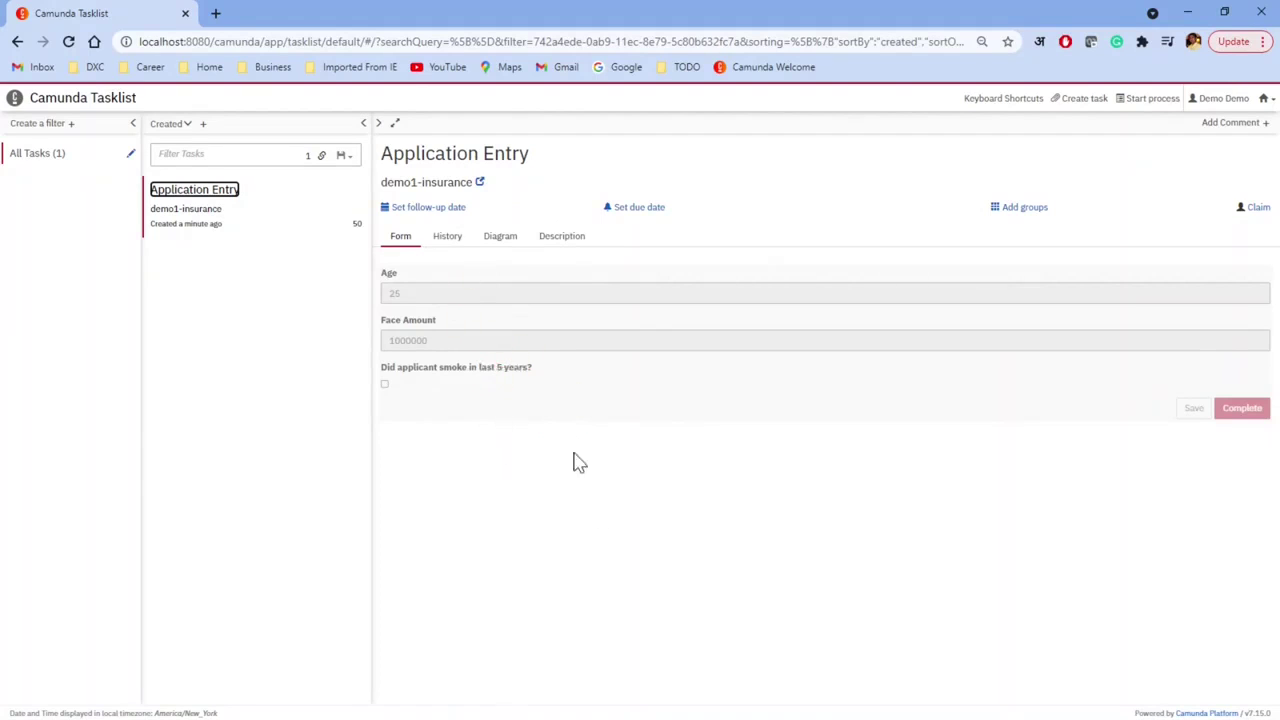
{"action": "left_click", "coordinate": [1255, 208]}
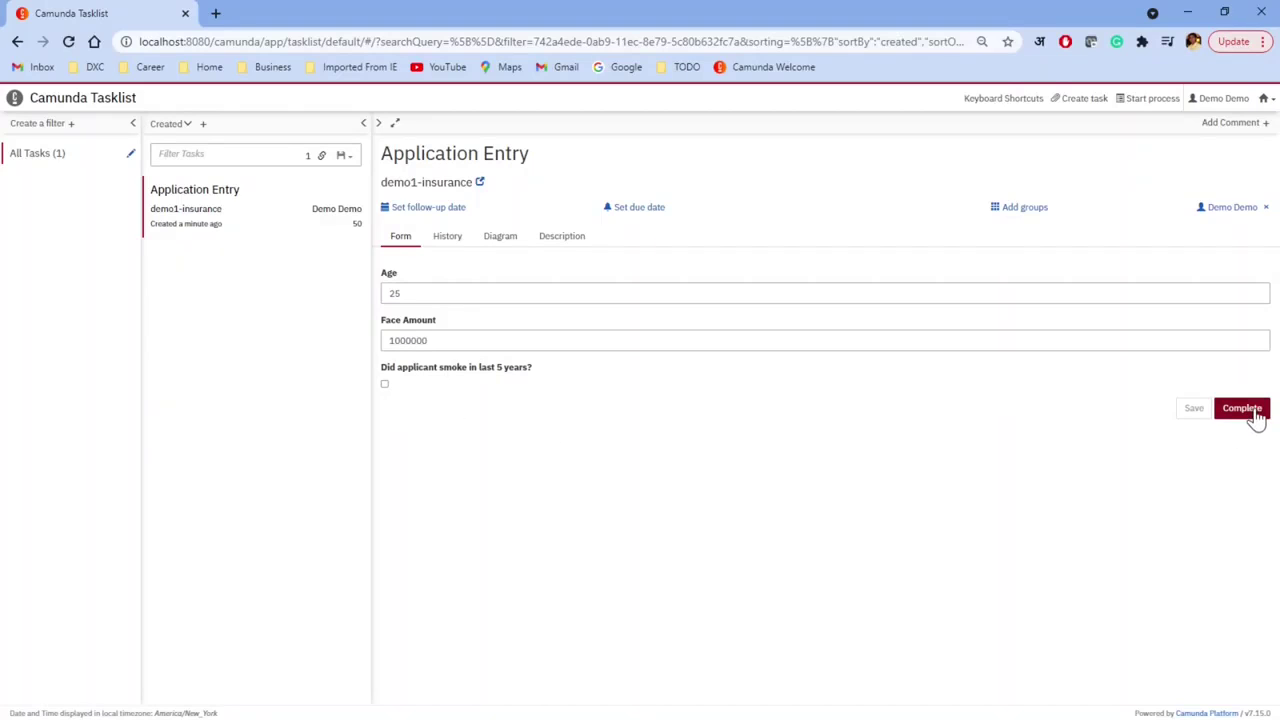
{"action": "left_click", "coordinate": [1256, 416]}
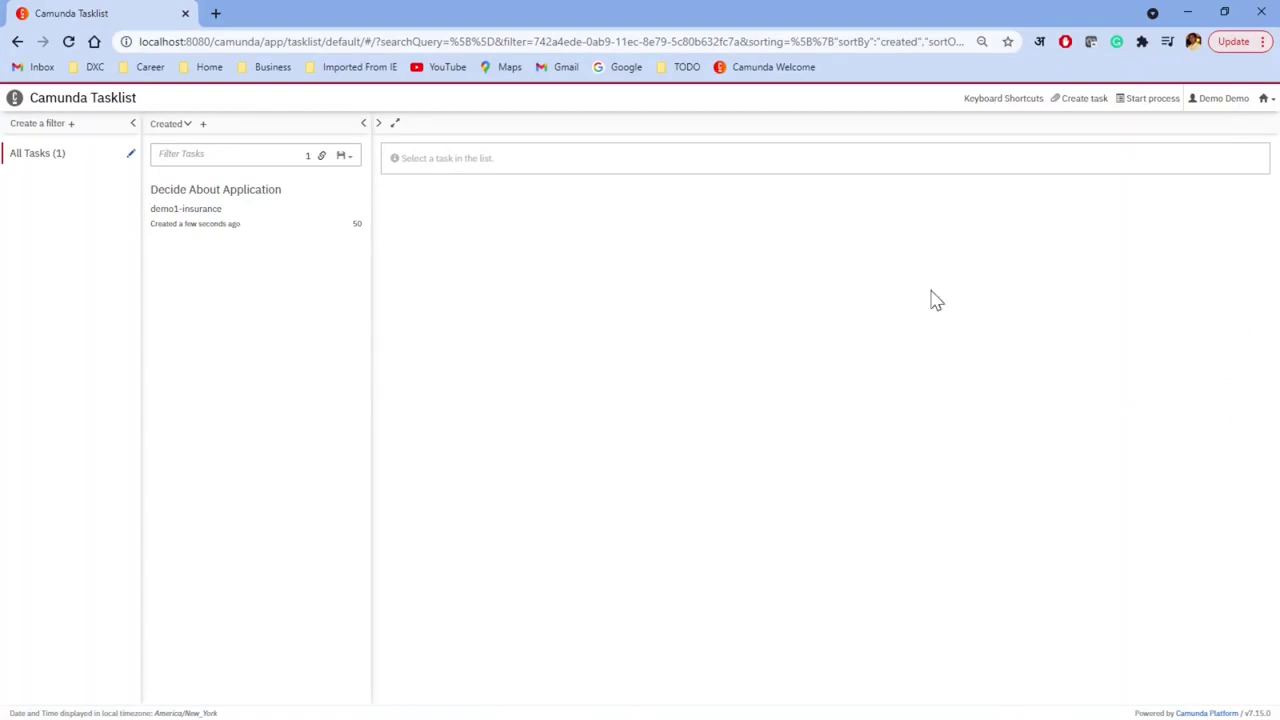
Step: In Cockpit, inspect the running demo1-insurance instance's variables, with riskLevel yellow, then return to the dashboard
{"action": "left_click", "coordinate": [1266, 100]}
{"action": "left_click", "coordinate": [1208, 138]}
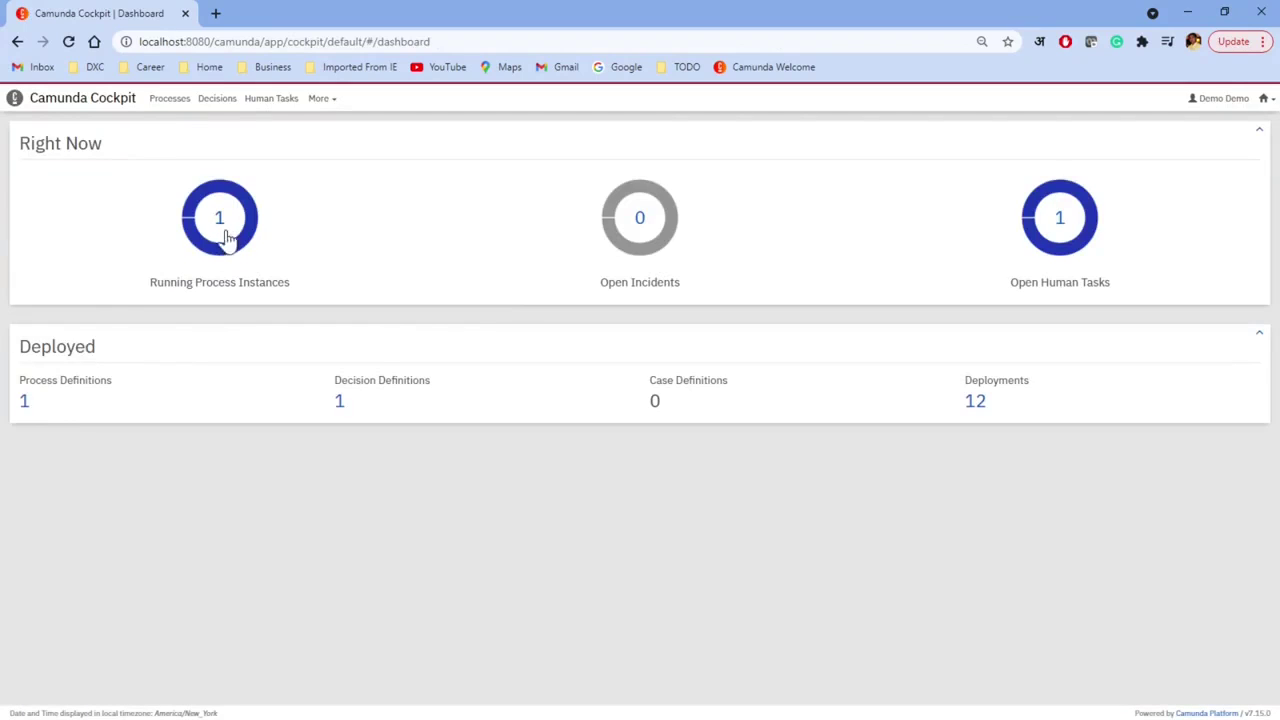
{"action": "left_click", "coordinate": [20, 404]}
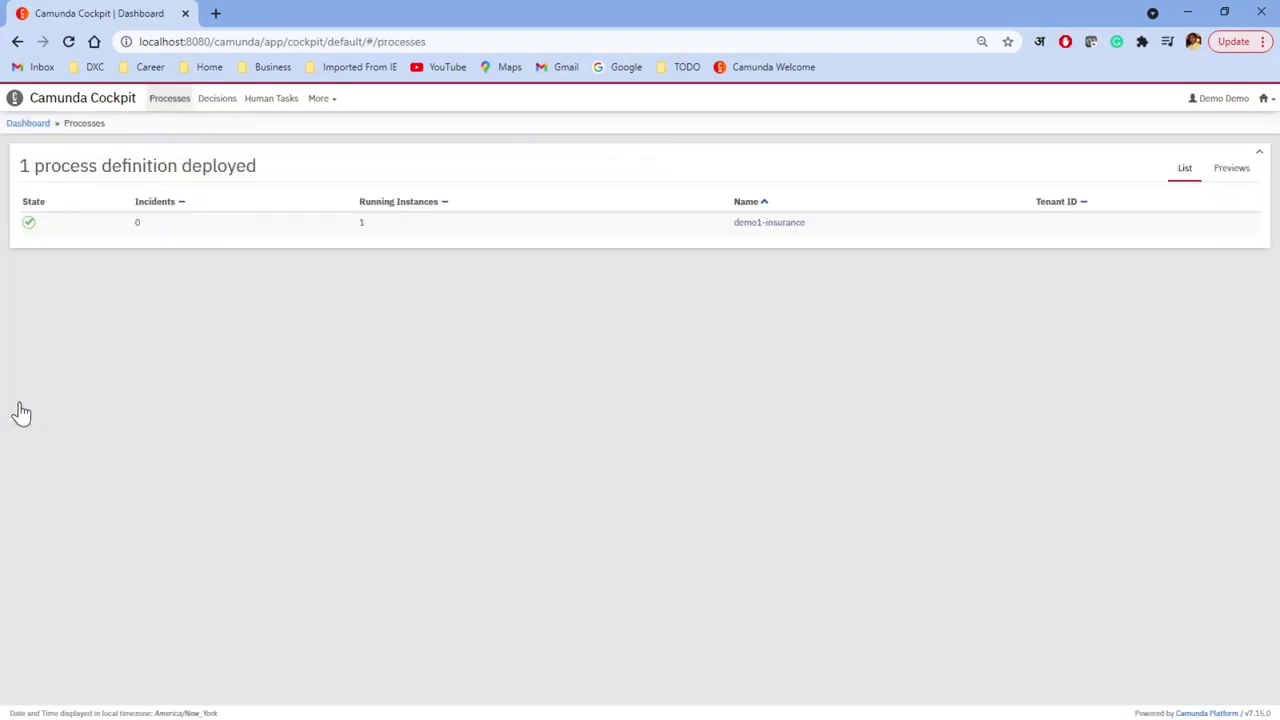
{"action": "left_click", "coordinate": [782, 221]}
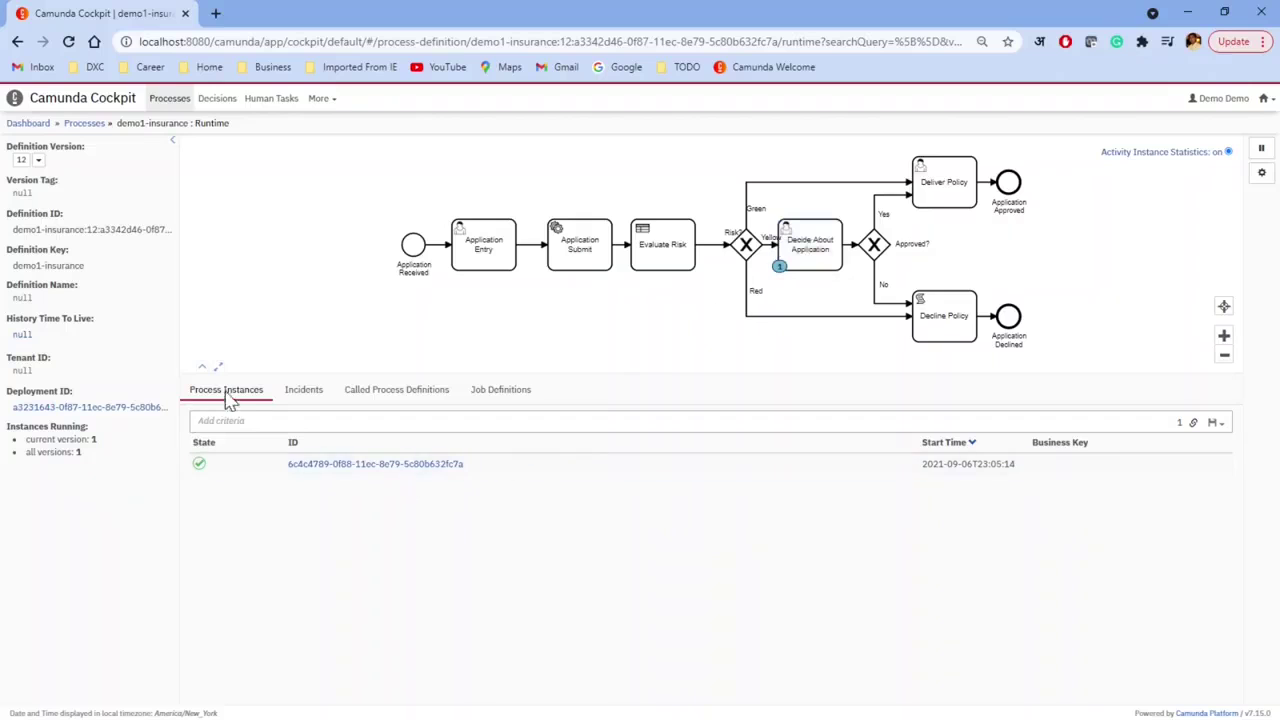
{"action": "left_click", "coordinate": [372, 465]}
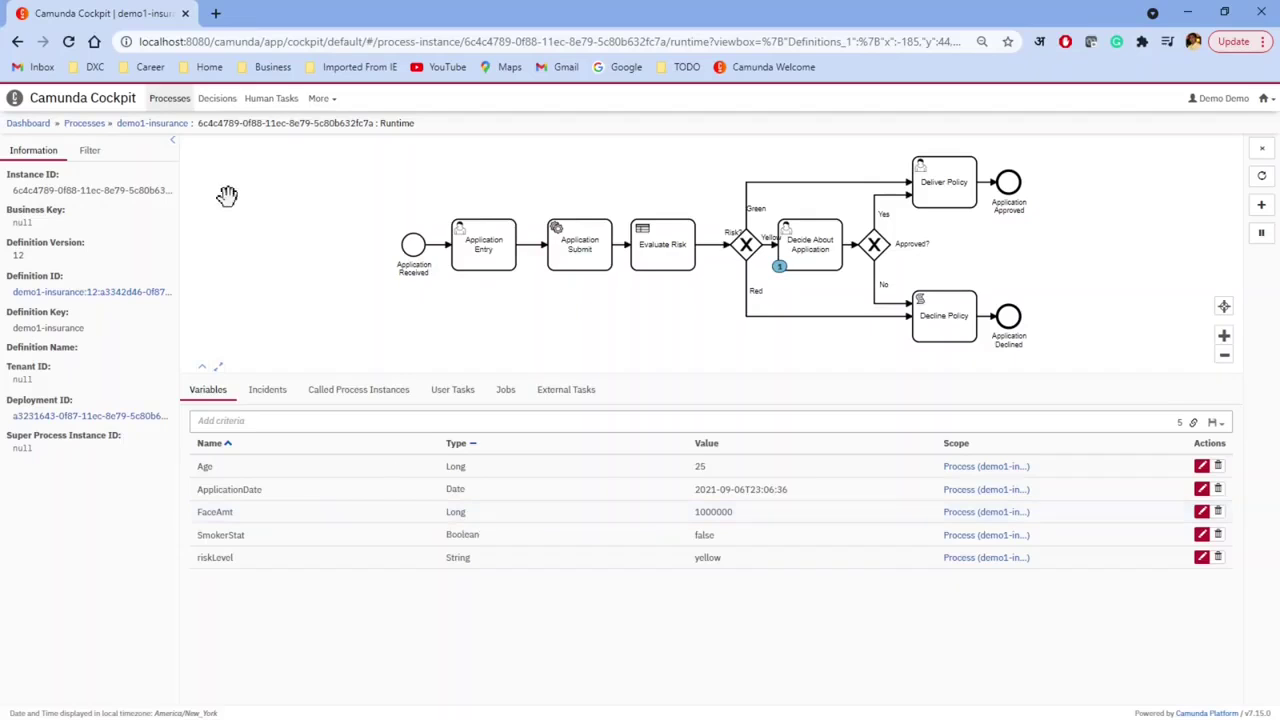
{"action": "left_click", "coordinate": [34, 126]}
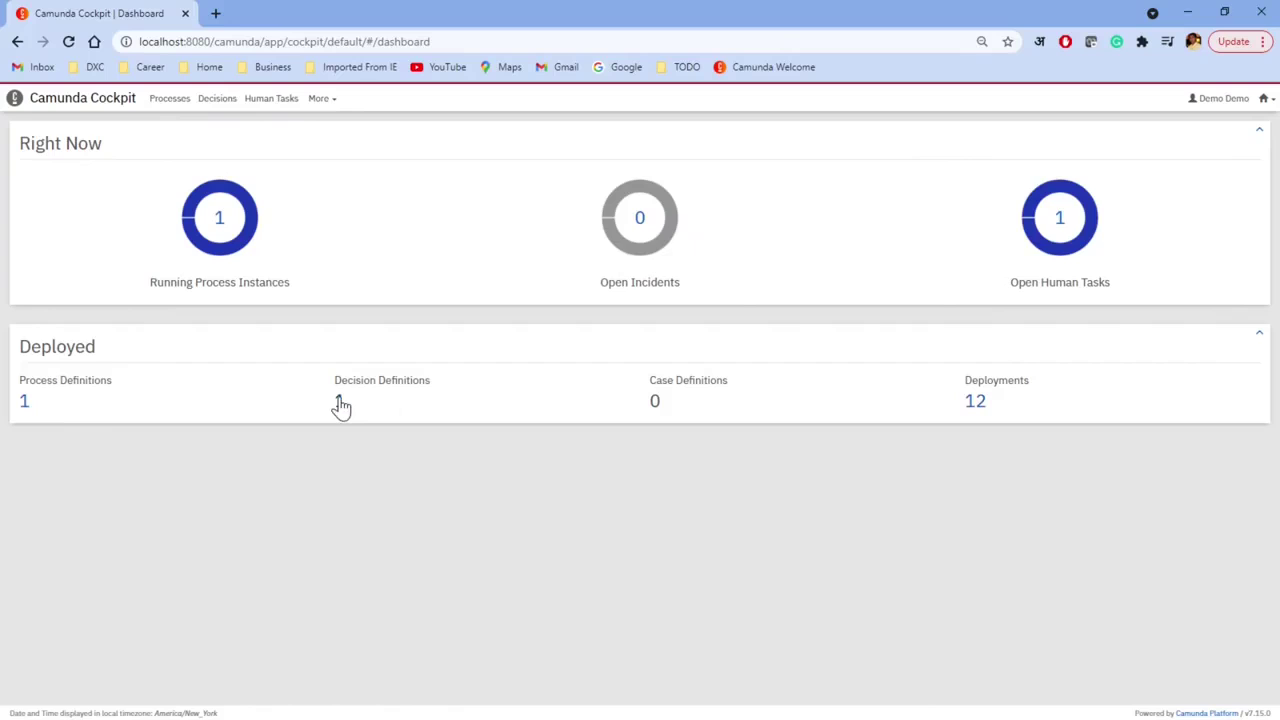
Step: Inspect the Evaluate Risk decision instance where rule 2 matched yellow, then go back to the dashboard
{"action": "left_click", "coordinate": [340, 404]}
{"action": "left_click", "coordinate": [52, 222]}
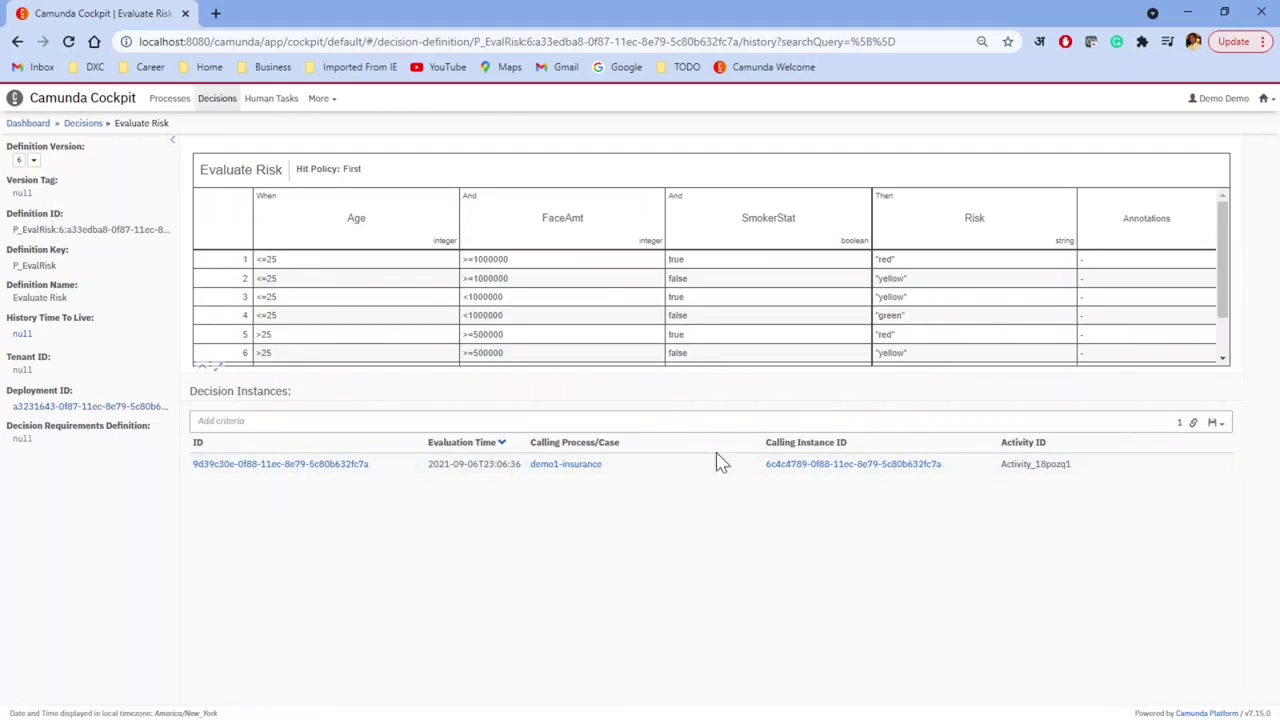
{"action": "left_click", "coordinate": [286, 464]}
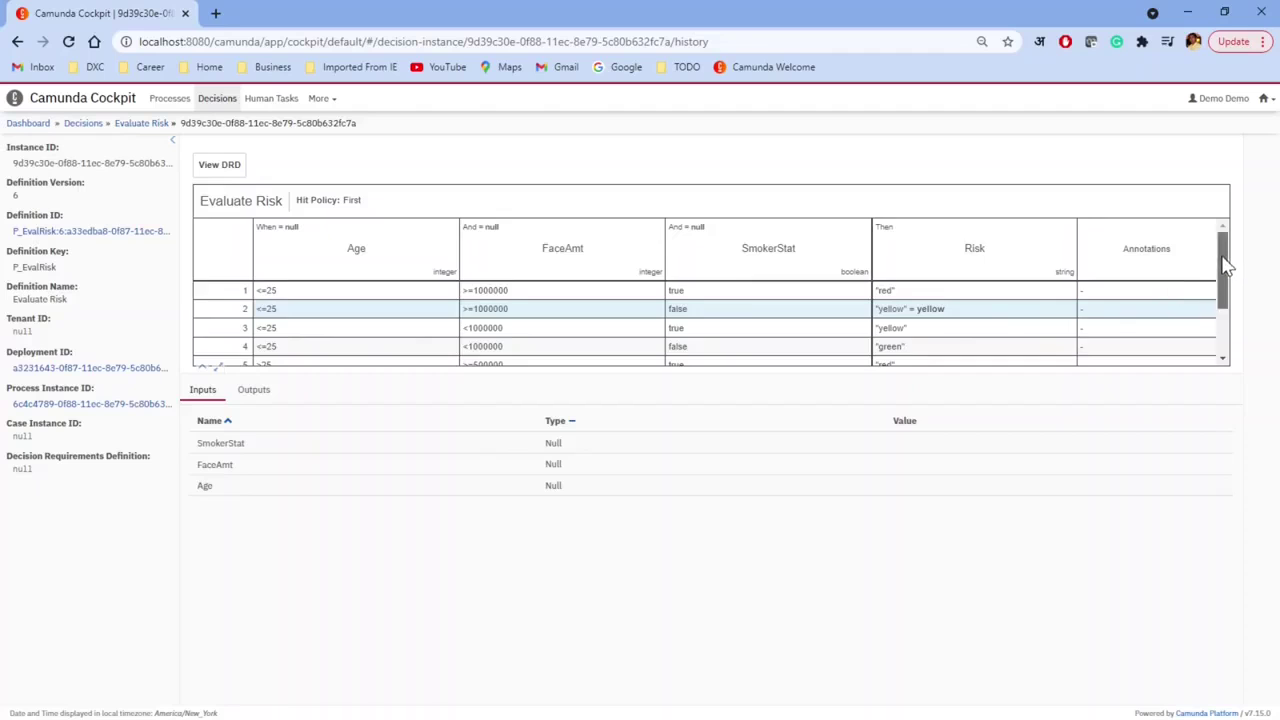
{"action": "mouse_move", "coordinate": [1221, 262]}
{"action": "left_mouse_down"}
{"action": "mouse_move", "coordinate": [1224, 312]}
{"action": "mouse_move", "coordinate": [1228, 255]}
{"action": "left_mouse_up"}
{"action": "left_click", "coordinate": [30, 125]}
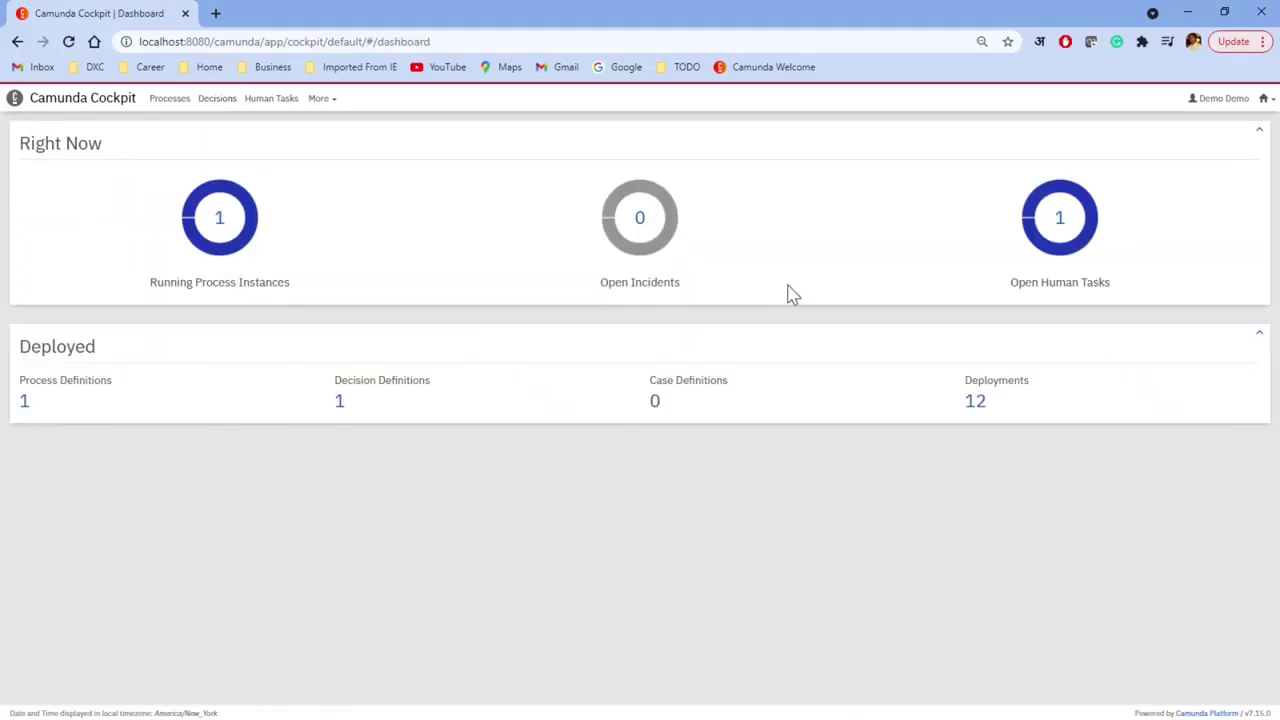
Step: Look at the demo1-insurance process definition again and bring a new blank Chrome window into view
{"action": "left_click", "coordinate": [25, 402]}
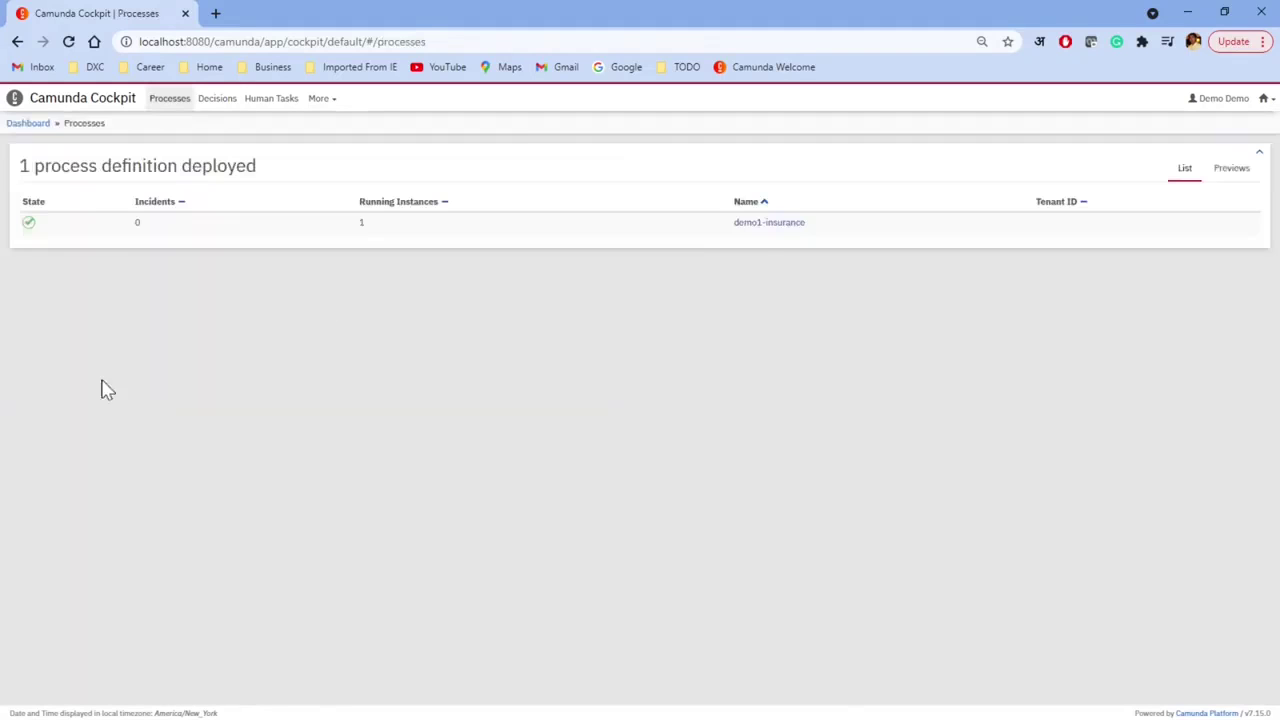
{"action": "left_click", "coordinate": [766, 222]}
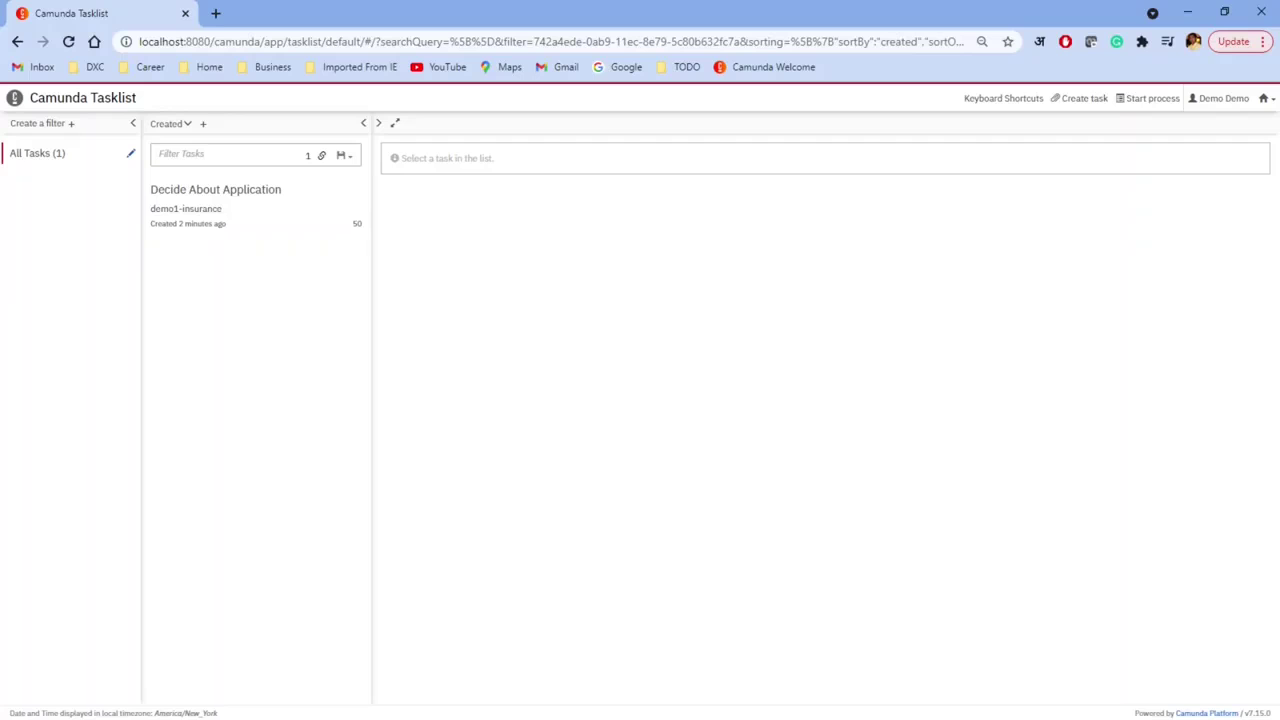
{"action": "left_click_drag", "start_coordinate": [45, 150], "coordinate": [814, 271]}
Step: Maximize the new browser window and load the Camunda page at localhost:8080
{"action": "double_click", "coordinate": [814, 271]}
{"action": "left_click", "coordinate": [420, 42]}
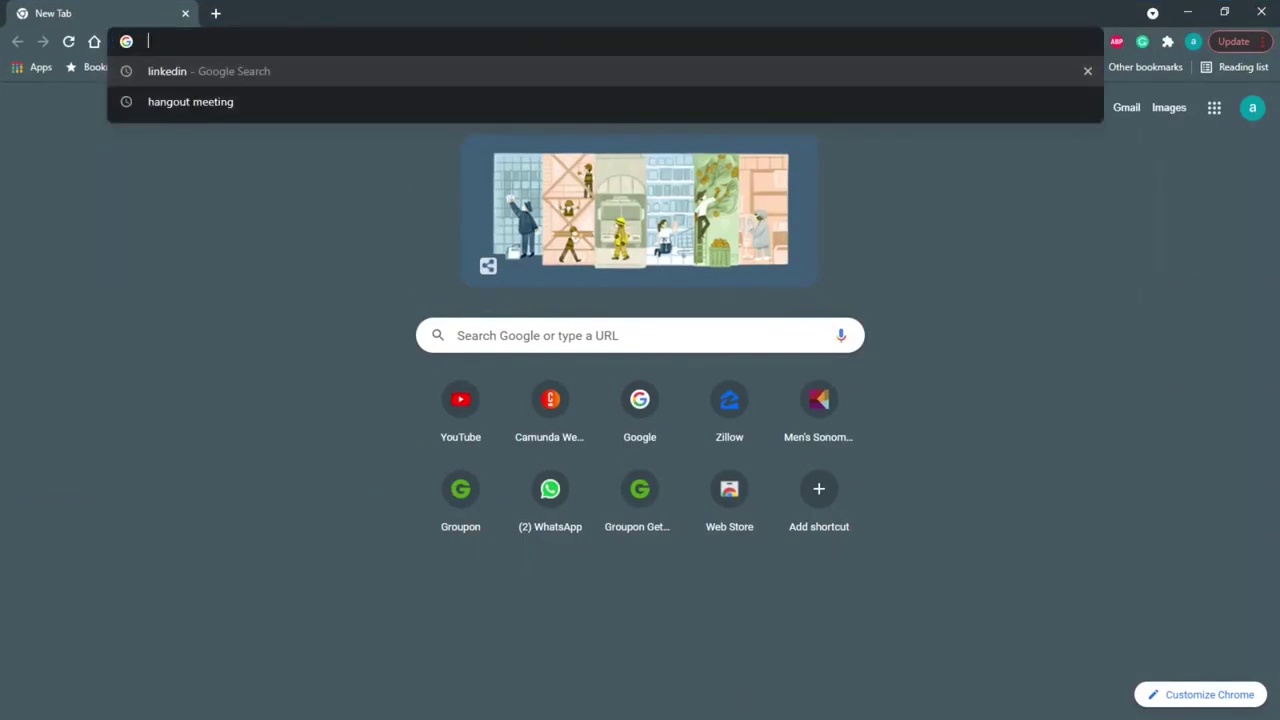
{"action": "type", "text": "loca"}
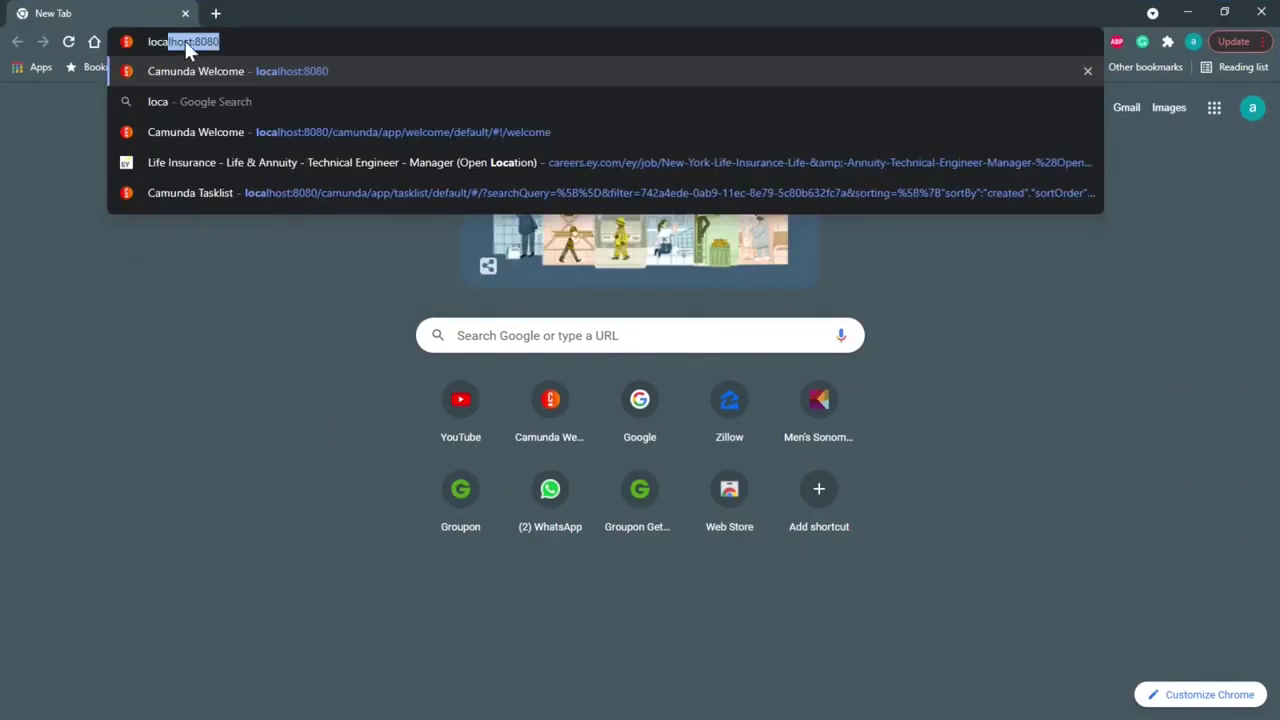
{"action": "left_click", "coordinate": [259, 75]}
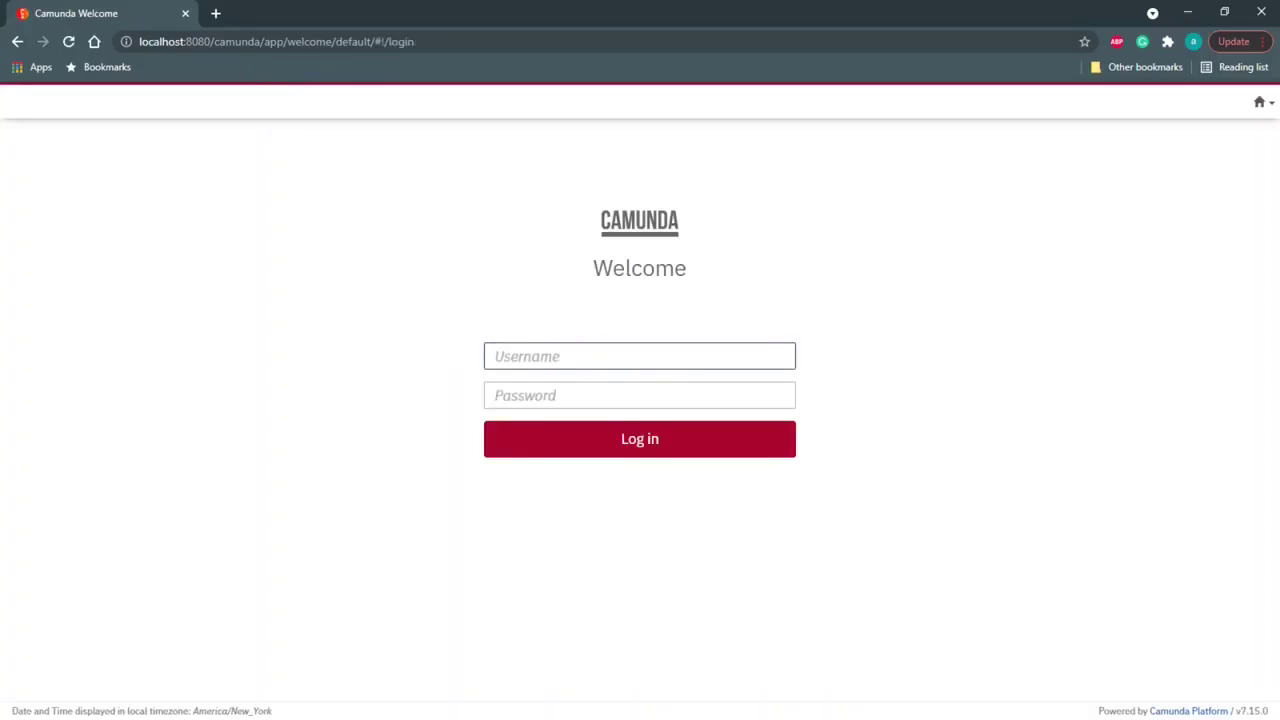
Step: Log in with the underwriter account's credentials and open Tasklist
{"action": "type", "text": "underwriter"}
{"action": "key", "text": "Tab"}
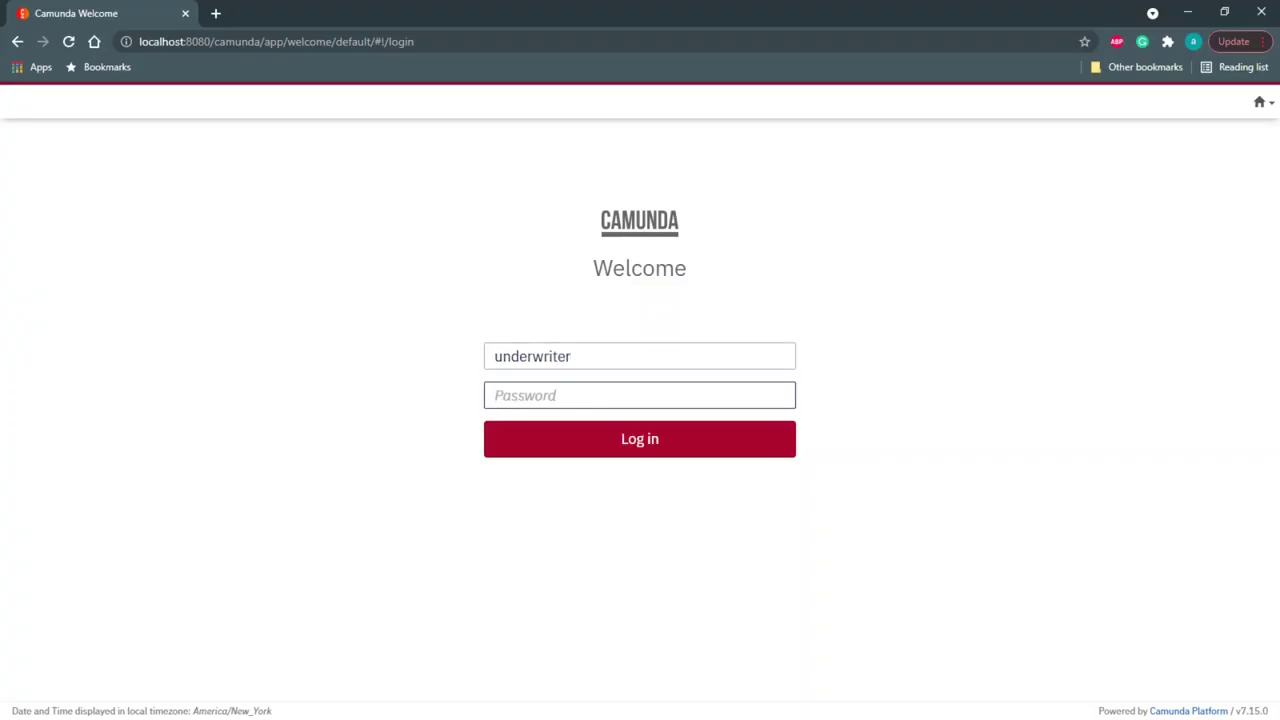
{"action": "type", "text": "und"}
{"action": "left_click", "coordinate": [660, 450]}
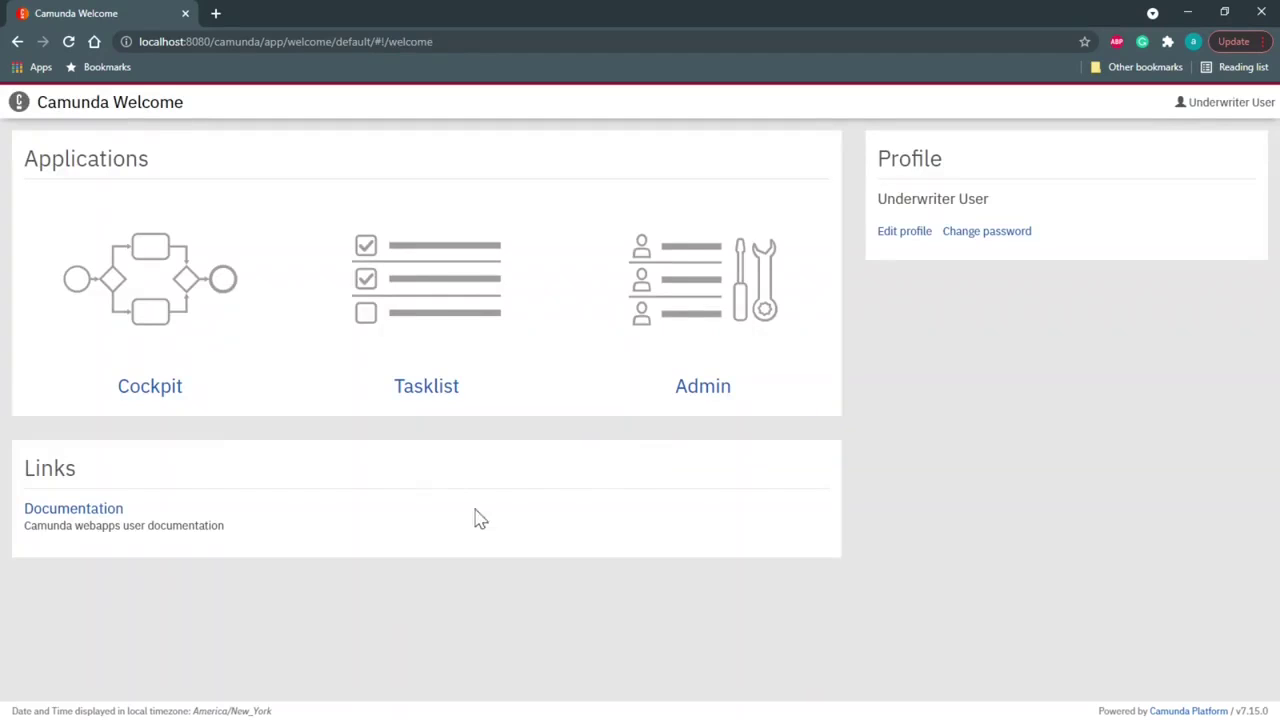
{"action": "left_click", "coordinate": [432, 392]}
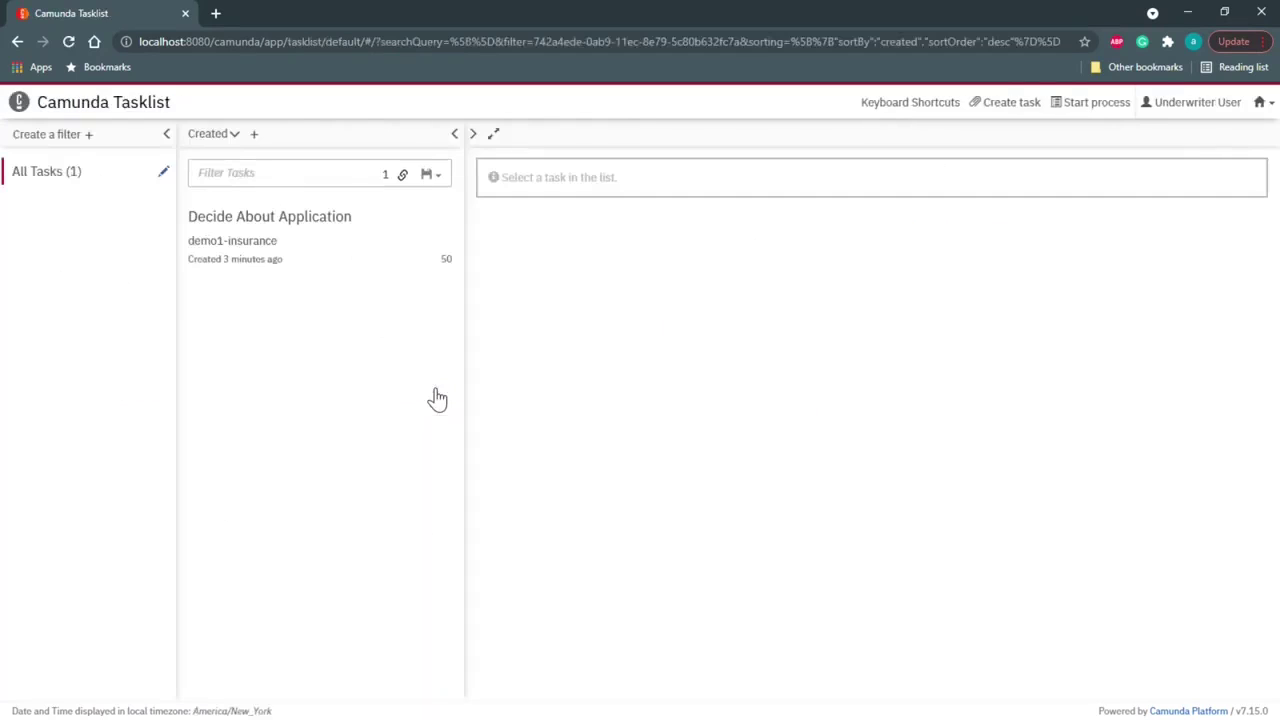
Step: Claim Decide About Application and complete it with Approved left unticked
{"action": "left_click", "coordinate": [238, 251]}
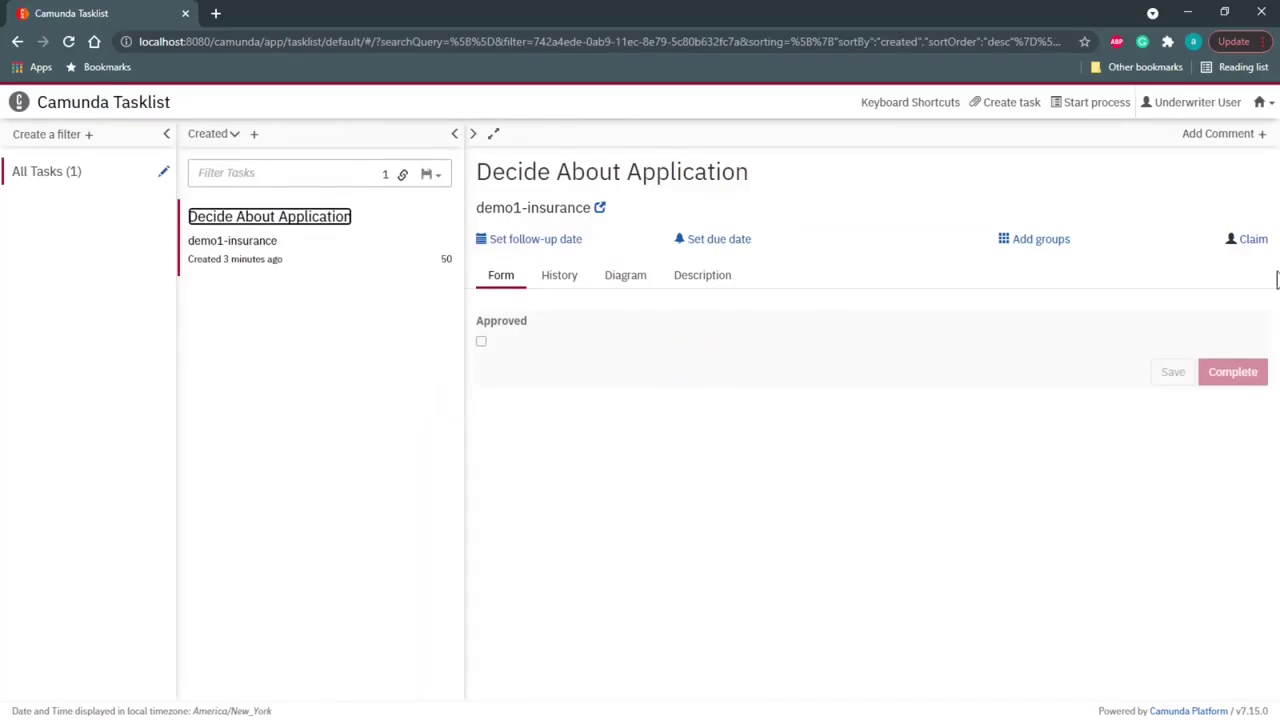
{"action": "left_click", "coordinate": [1253, 239]}
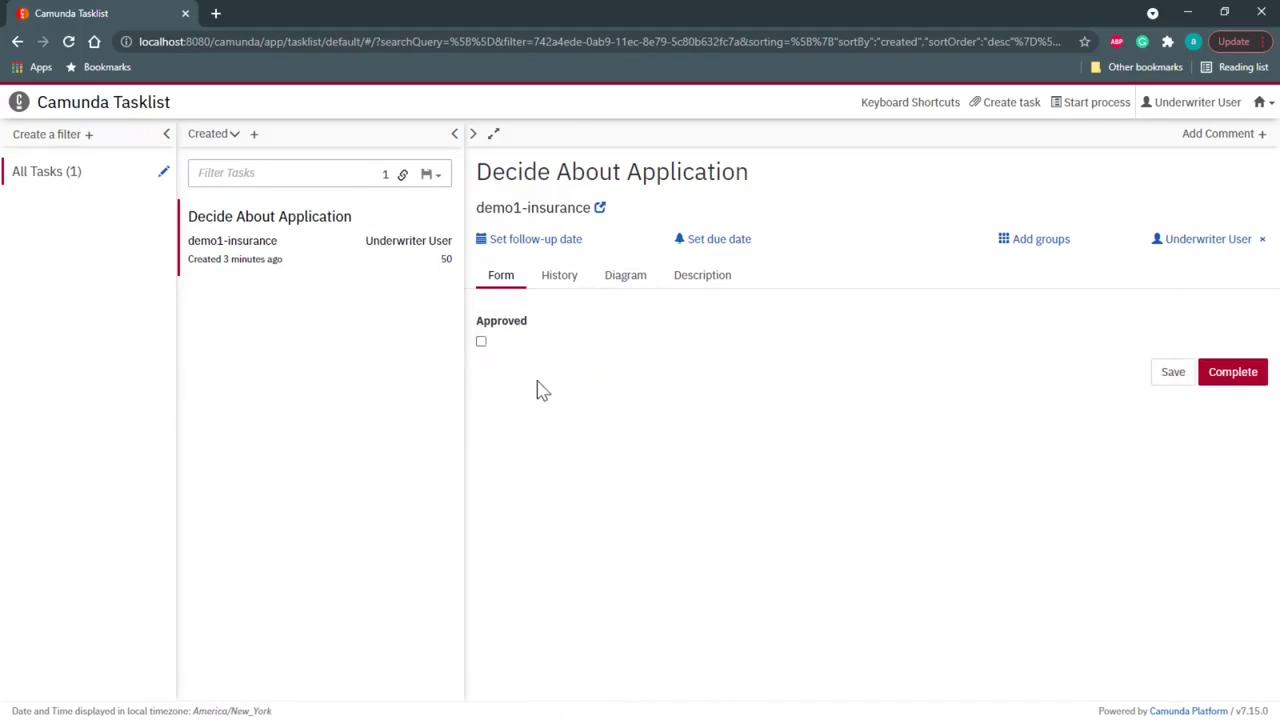
{"action": "left_click", "coordinate": [1238, 376]}
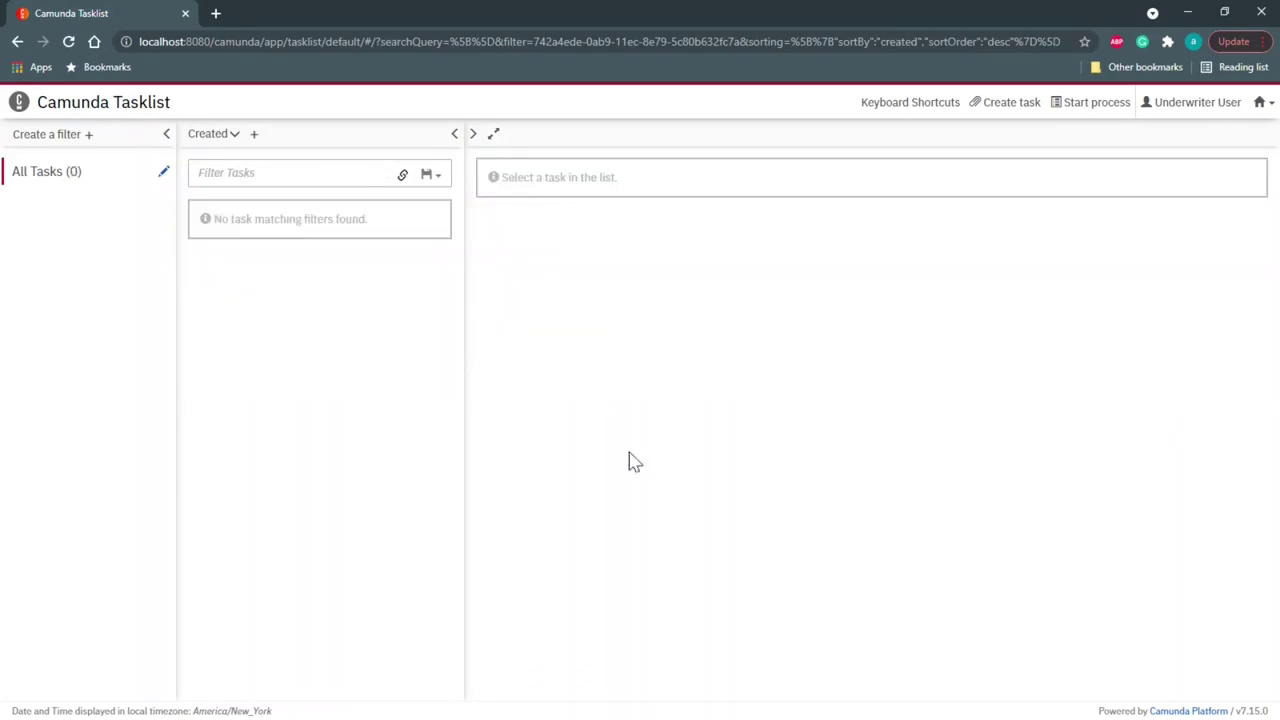
Step: Check that the server console's last log line reads Application Declined, then move the console aside
{"action": "key", "text": "alt+Tab"}
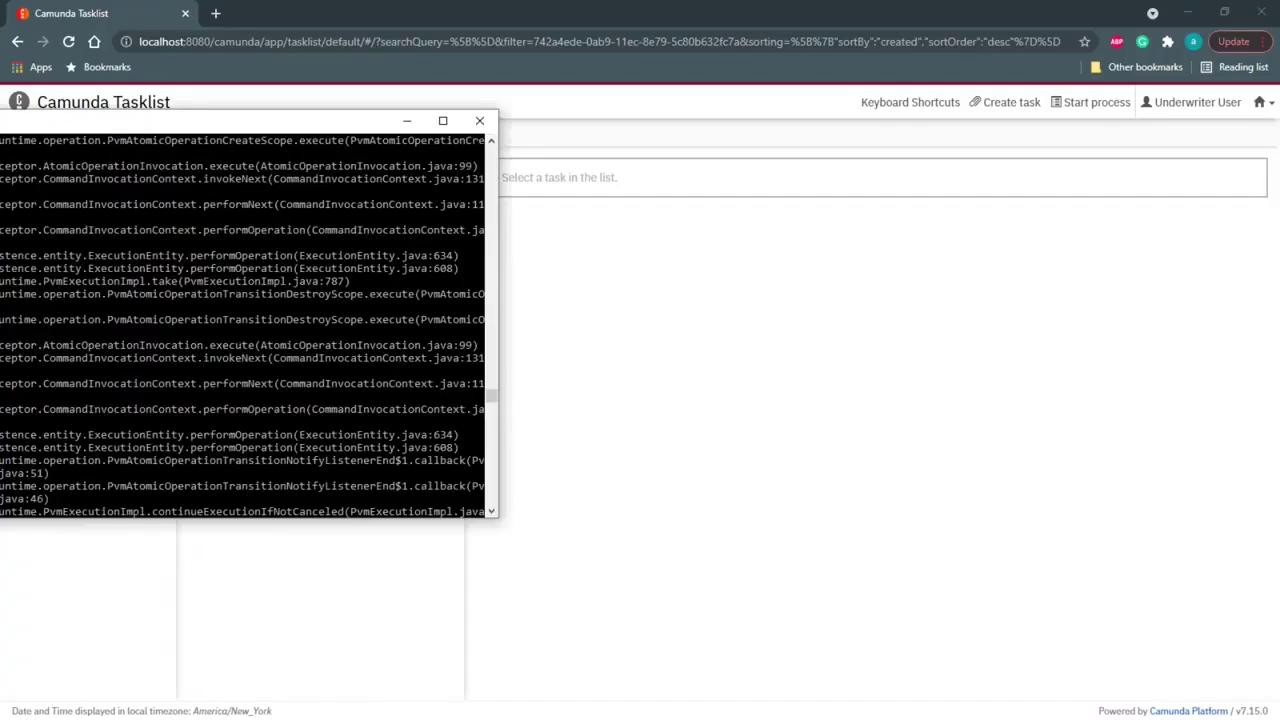
{"action": "left_click_drag", "start_coordinate": [0, 122], "coordinate": [354, 183]}
{"action": "scroll", "coordinate": [513, 421], "scroll_direction": "up", "scroll_amount": 10}
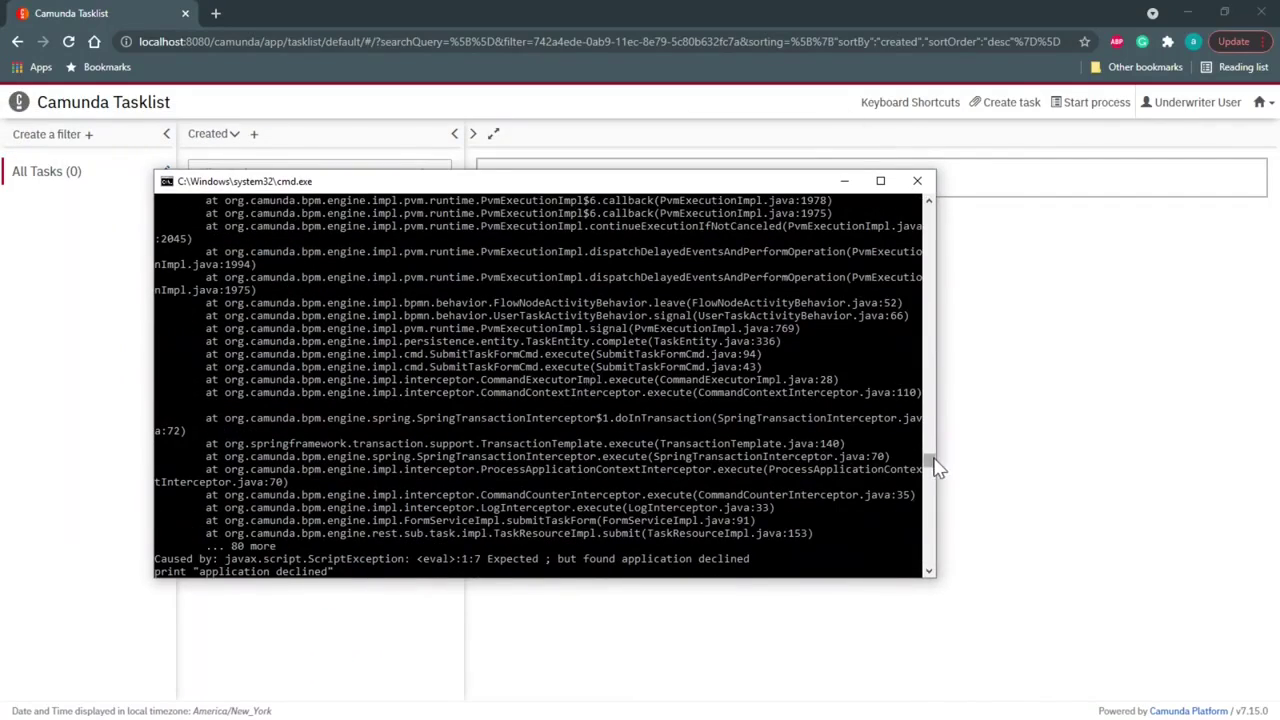
{"action": "left_click_drag", "start_coordinate": [930, 460], "coordinate": [937, 572]}
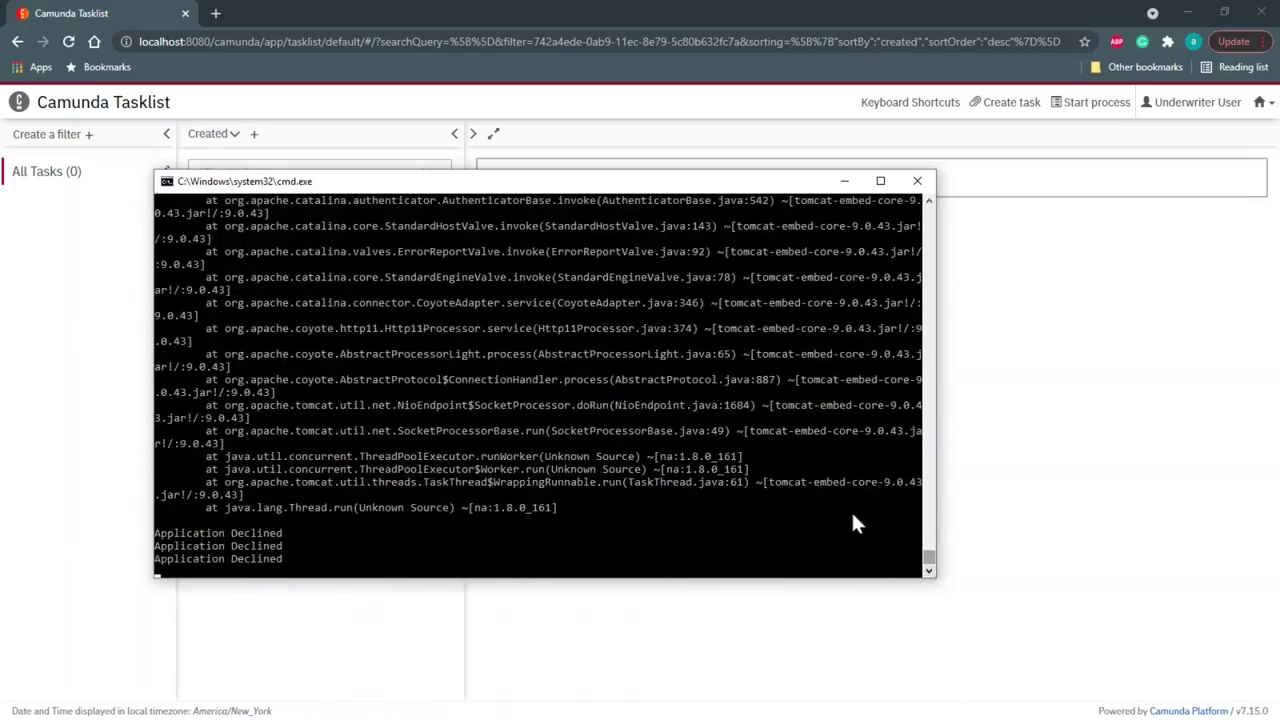
{"action": "left_click_drag", "start_coordinate": [300, 561], "coordinate": [155, 562]}
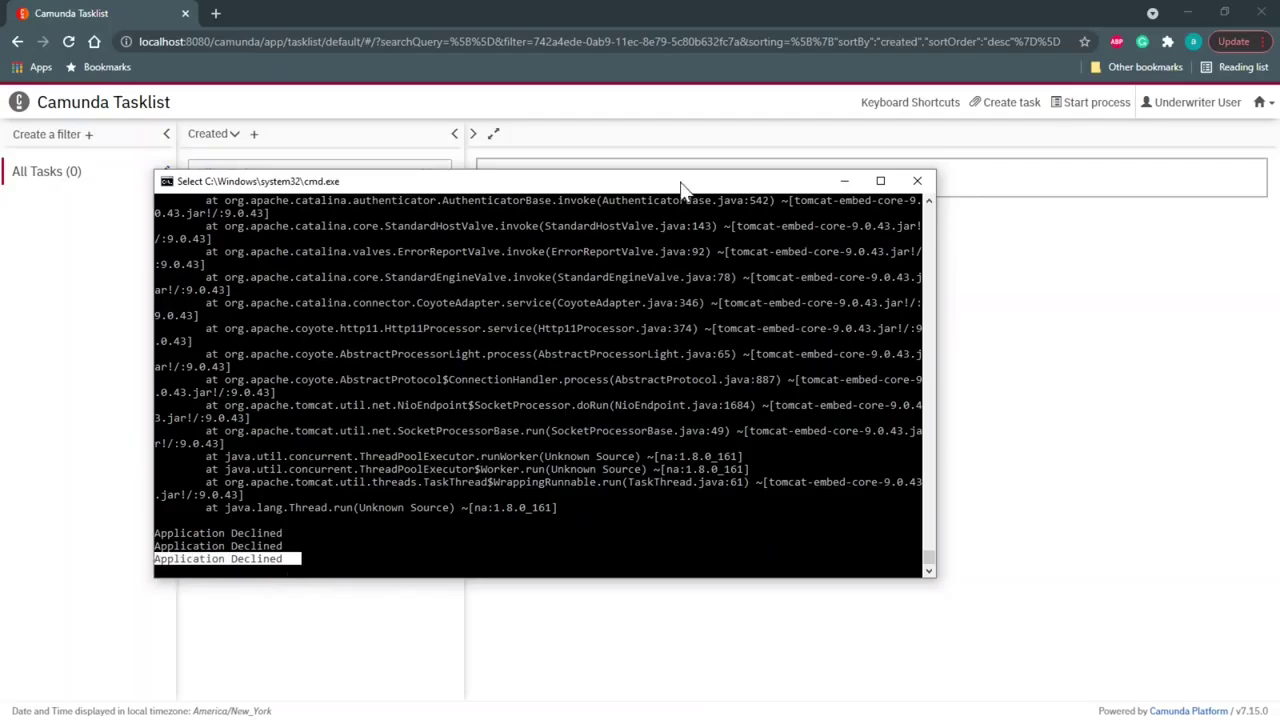
{"action": "left_click_drag", "start_coordinate": [680, 188], "coordinate": [0, 360]}
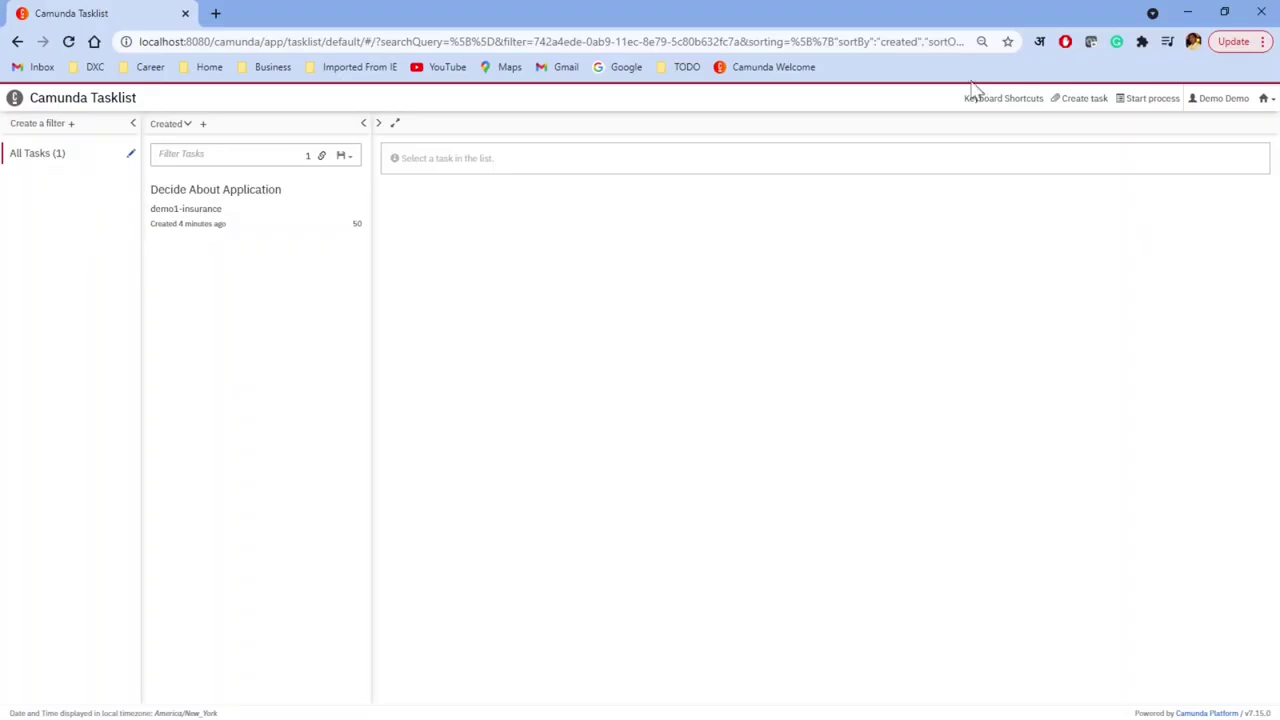
Step: Refresh Tasklist, check in Cockpit that demo1-insurance has 0 running instances, and return to Tasklist
{"action": "left_click", "coordinate": [325, 45]}
{"action": "key", "text": "Return"}
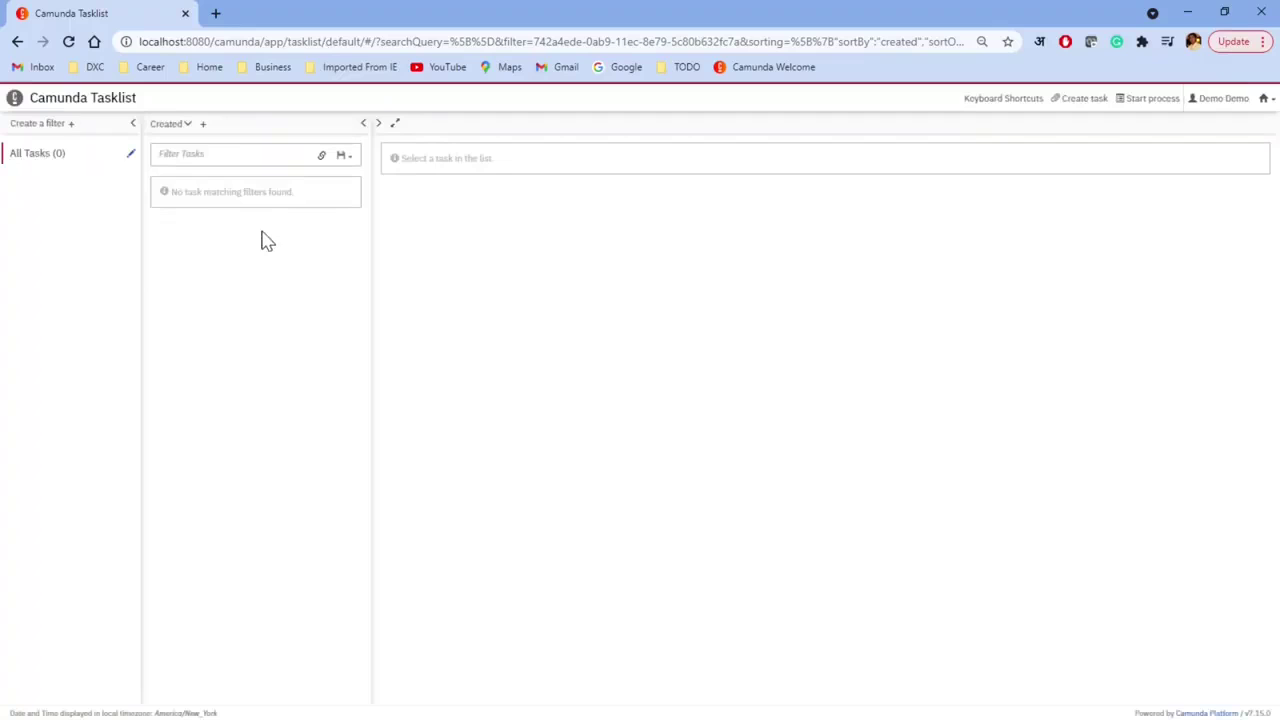
{"action": "left_click", "coordinate": [1265, 99]}
{"action": "left_click", "coordinate": [1205, 147]}
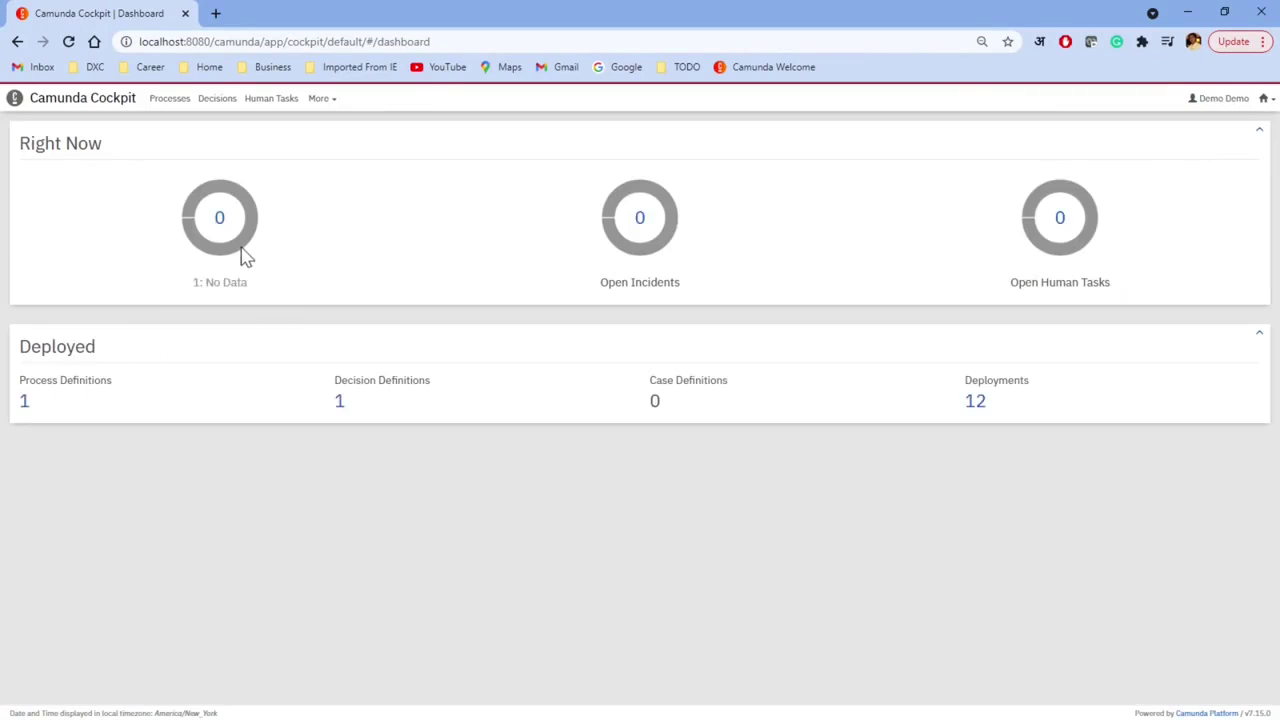
{"action": "left_click", "coordinate": [24, 402]}
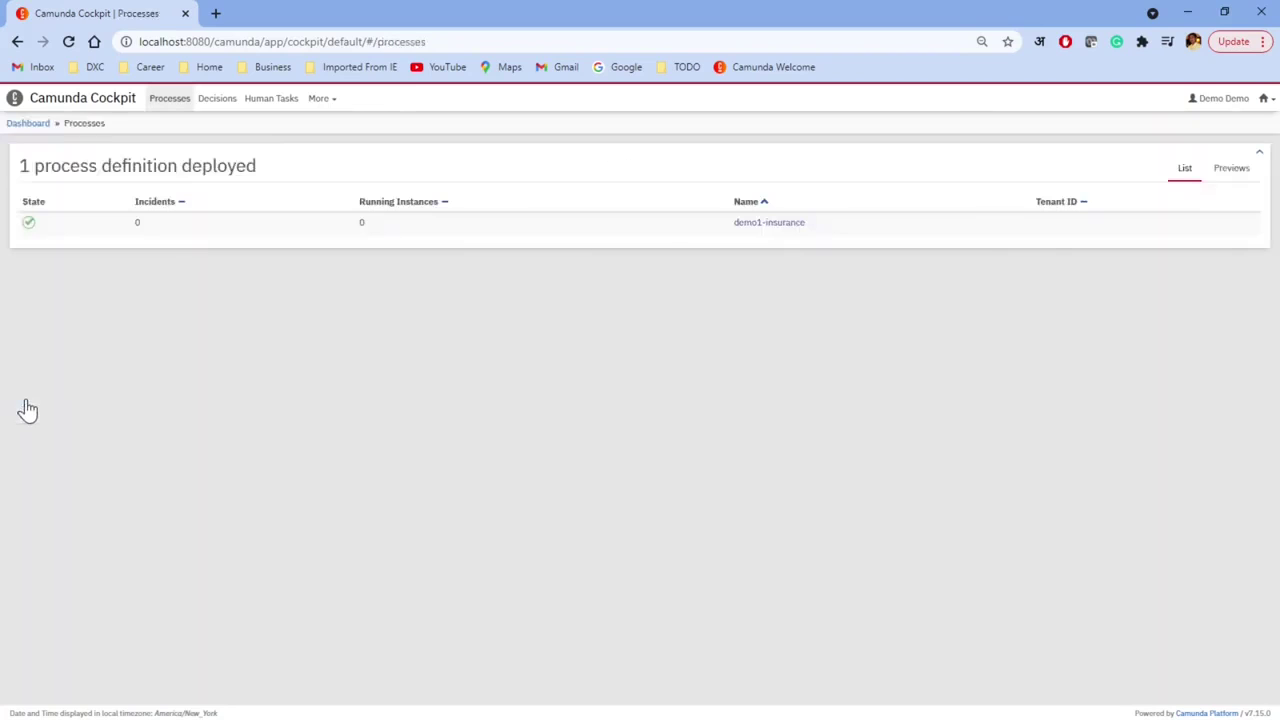
{"action": "left_click", "coordinate": [769, 223]}
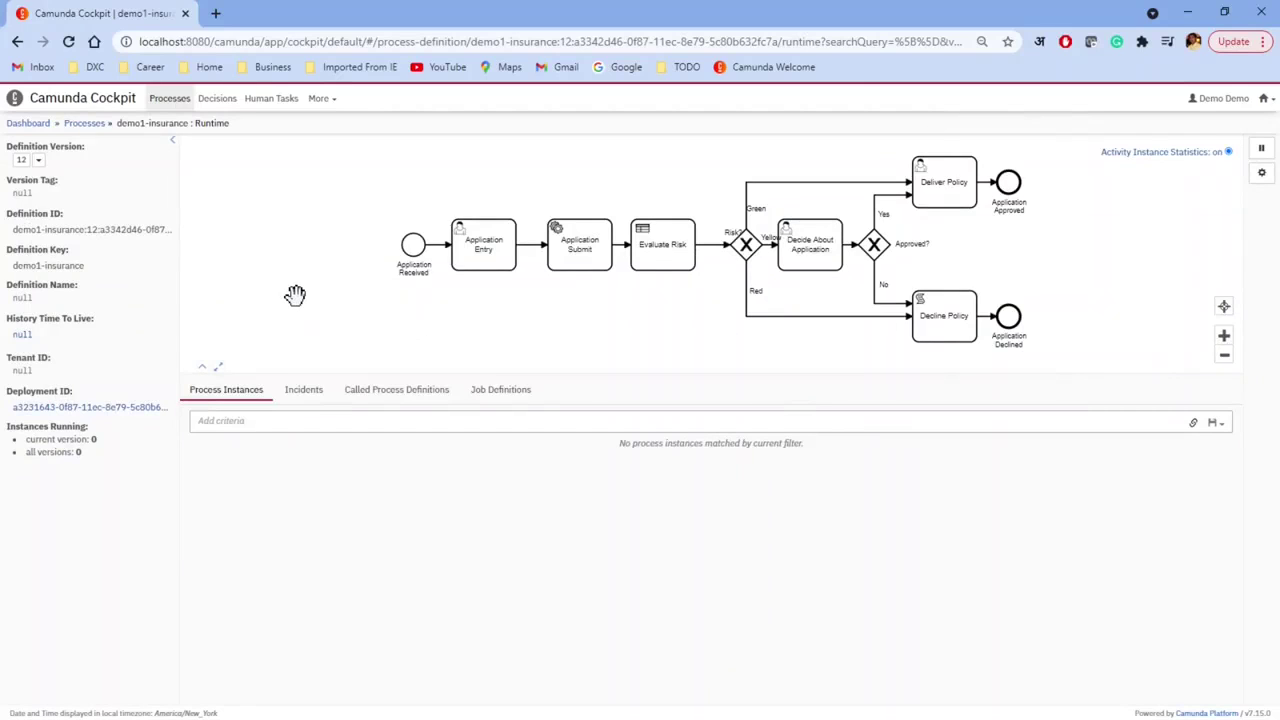
{"action": "left_click", "coordinate": [1265, 102]}
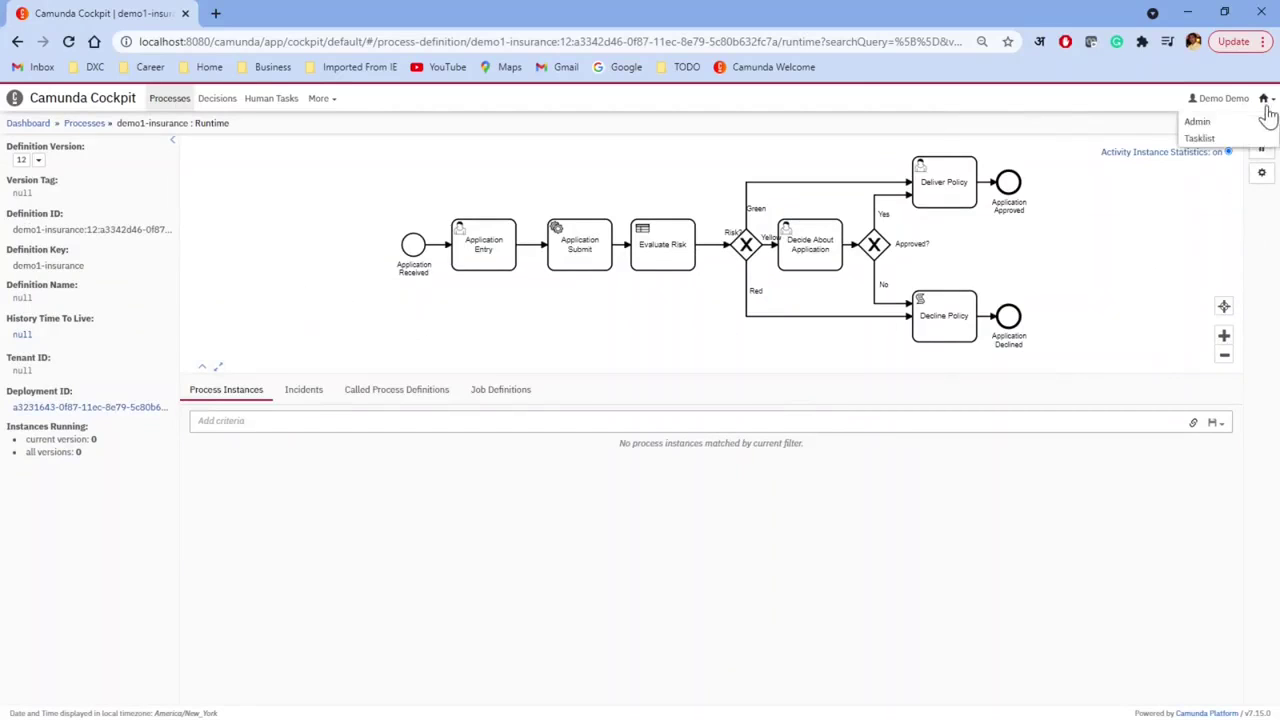
{"action": "left_click", "coordinate": [1205, 138]}
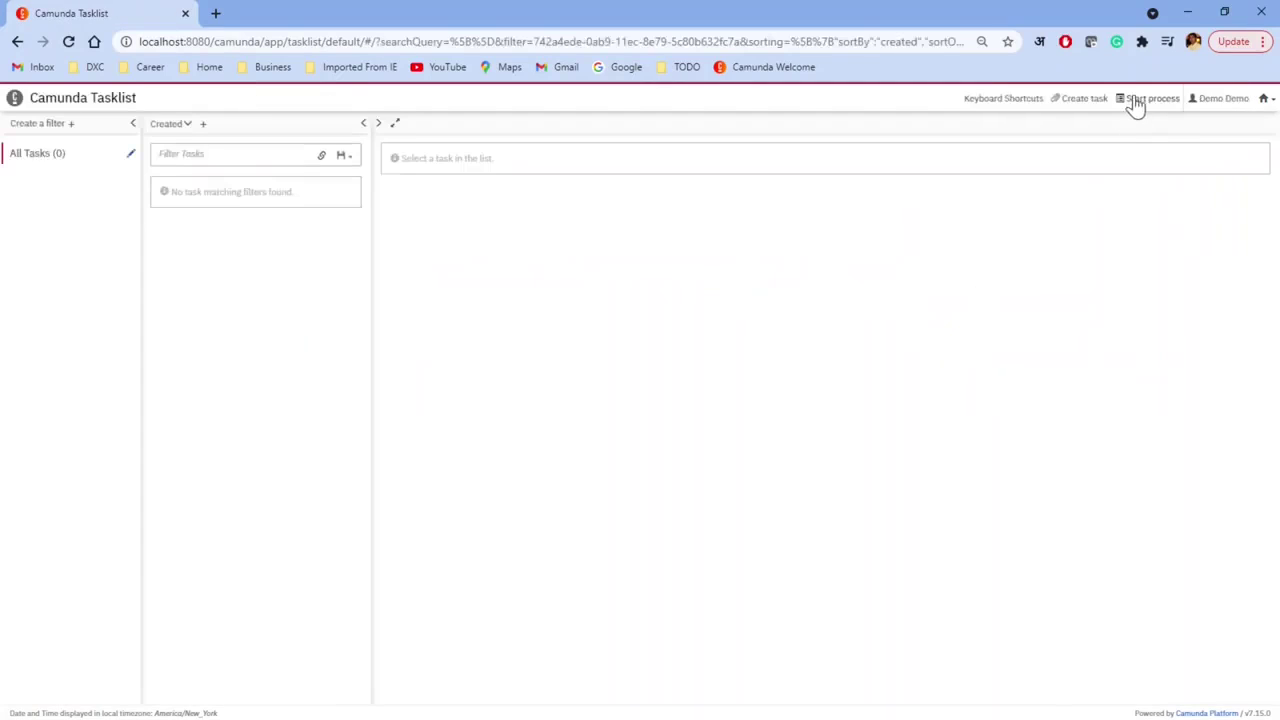
Step: Start a new demo1-insurance process instance and refresh the task list
{"action": "left_click", "coordinate": [1150, 98]}
{"action": "left_click", "coordinate": [400, 191]}
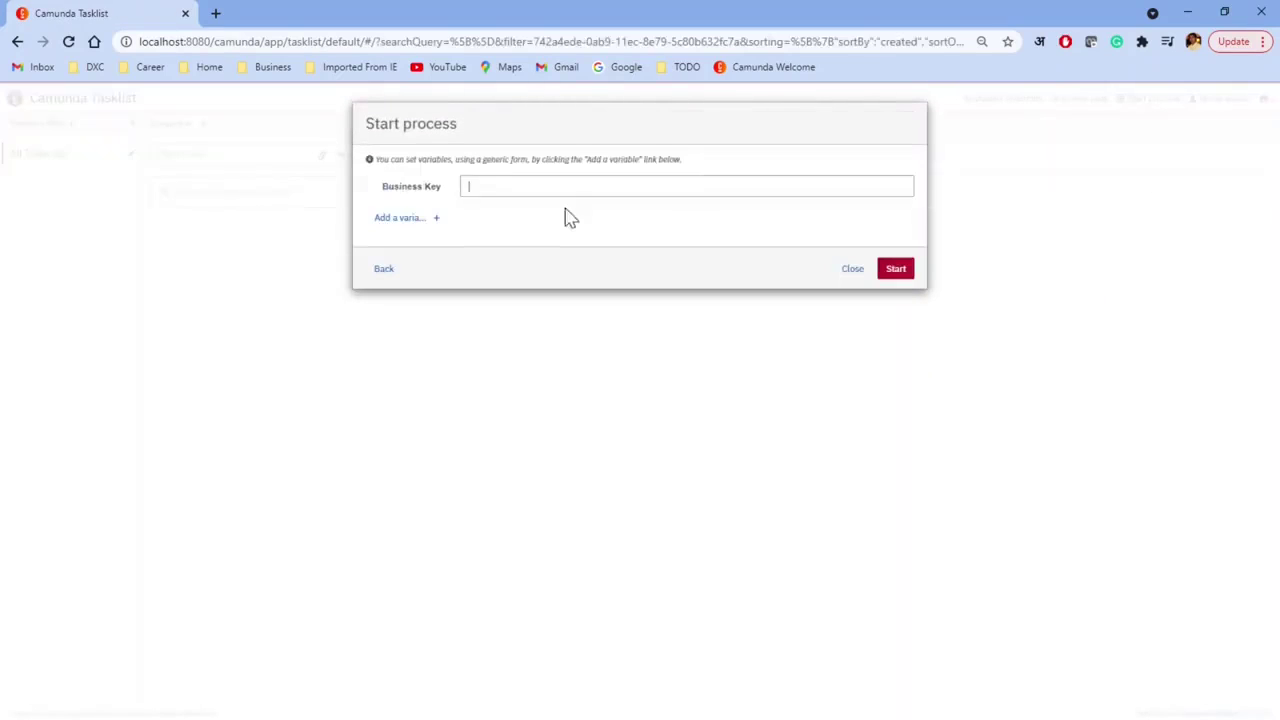
{"action": "left_click", "coordinate": [896, 270]}
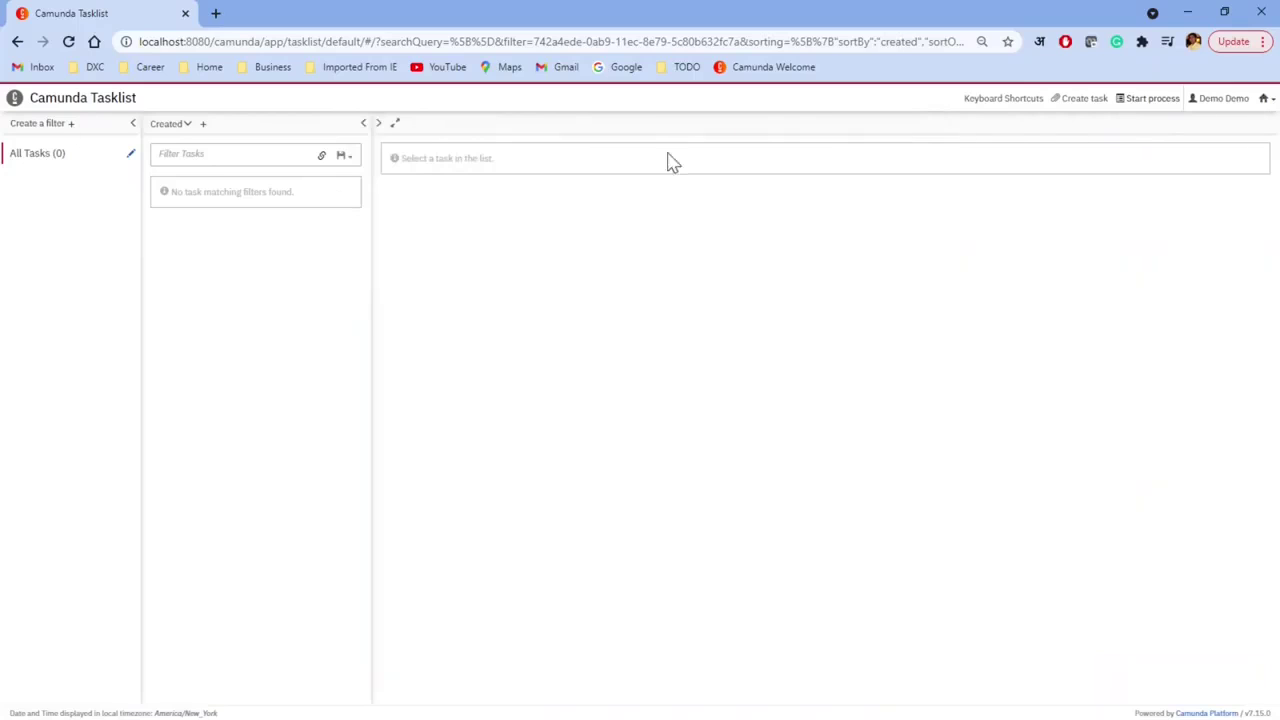
{"action": "left_click", "coordinate": [35, 156]}
Step: Claim Application Entry and complete it with Age 35 and Face Amount 500000
{"action": "left_click", "coordinate": [168, 214]}
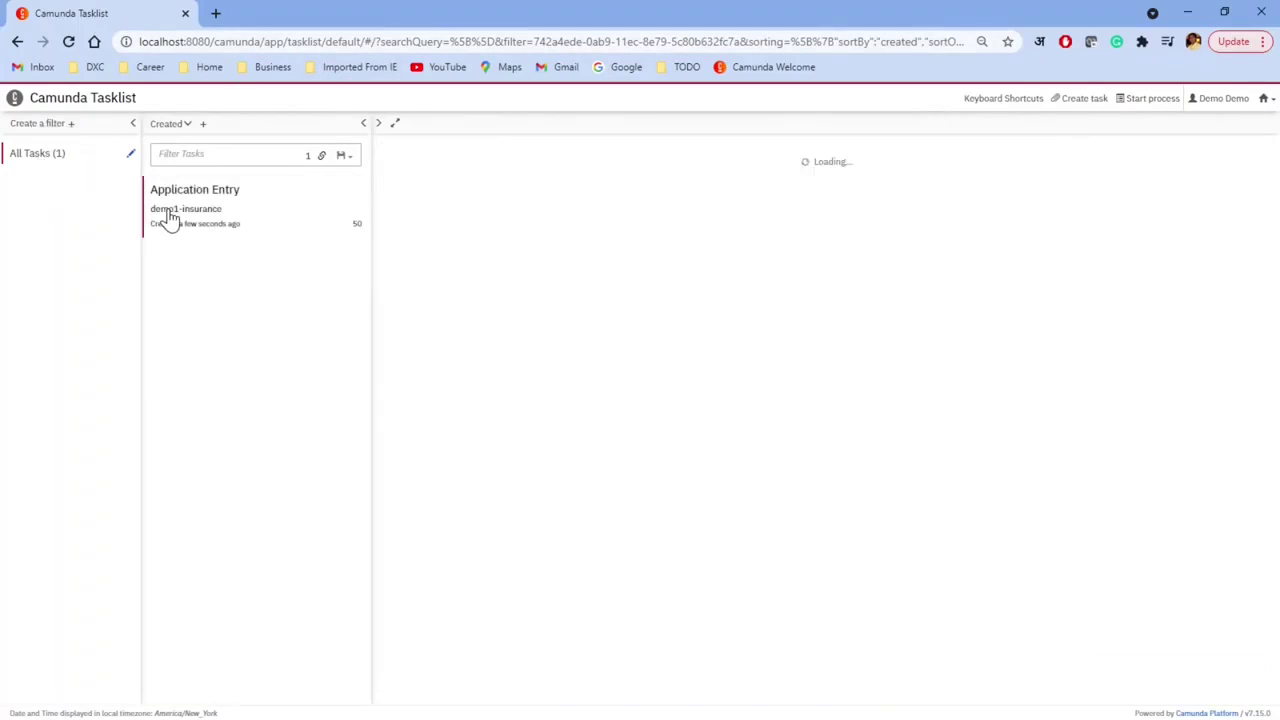
{"action": "left_click", "coordinate": [1240, 210]}
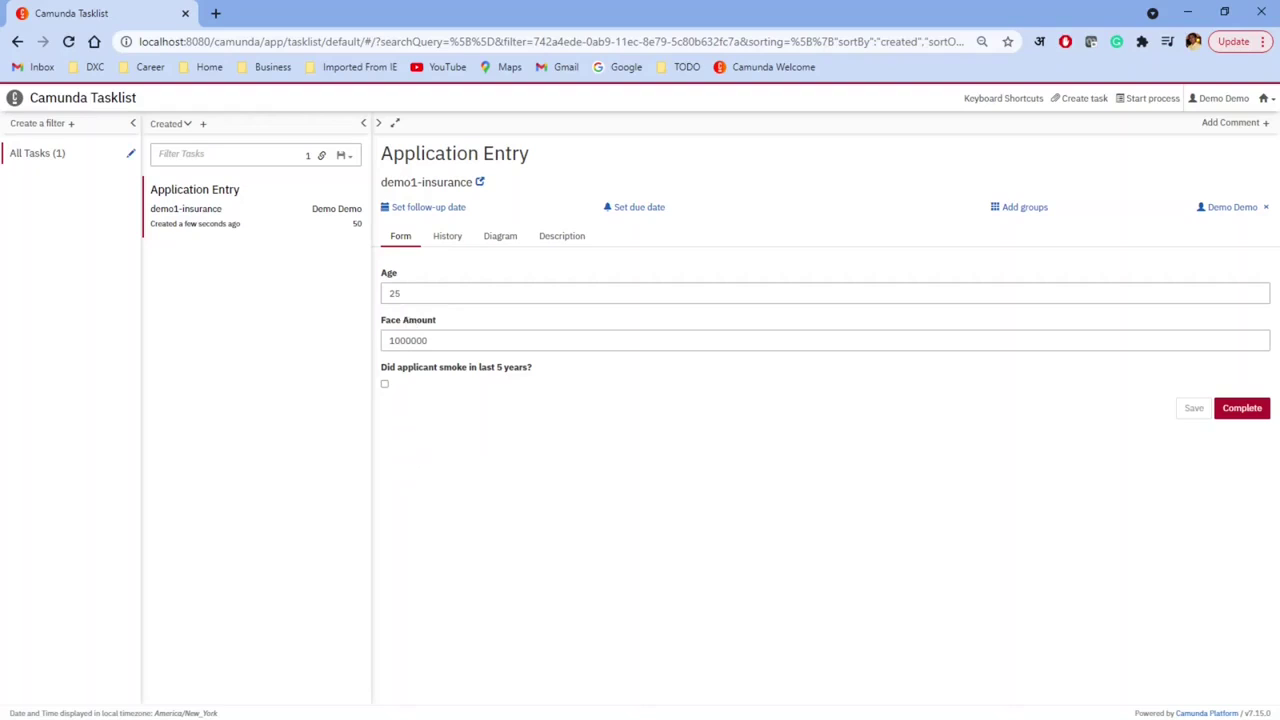
{"action": "left_click", "coordinate": [420, 293]}
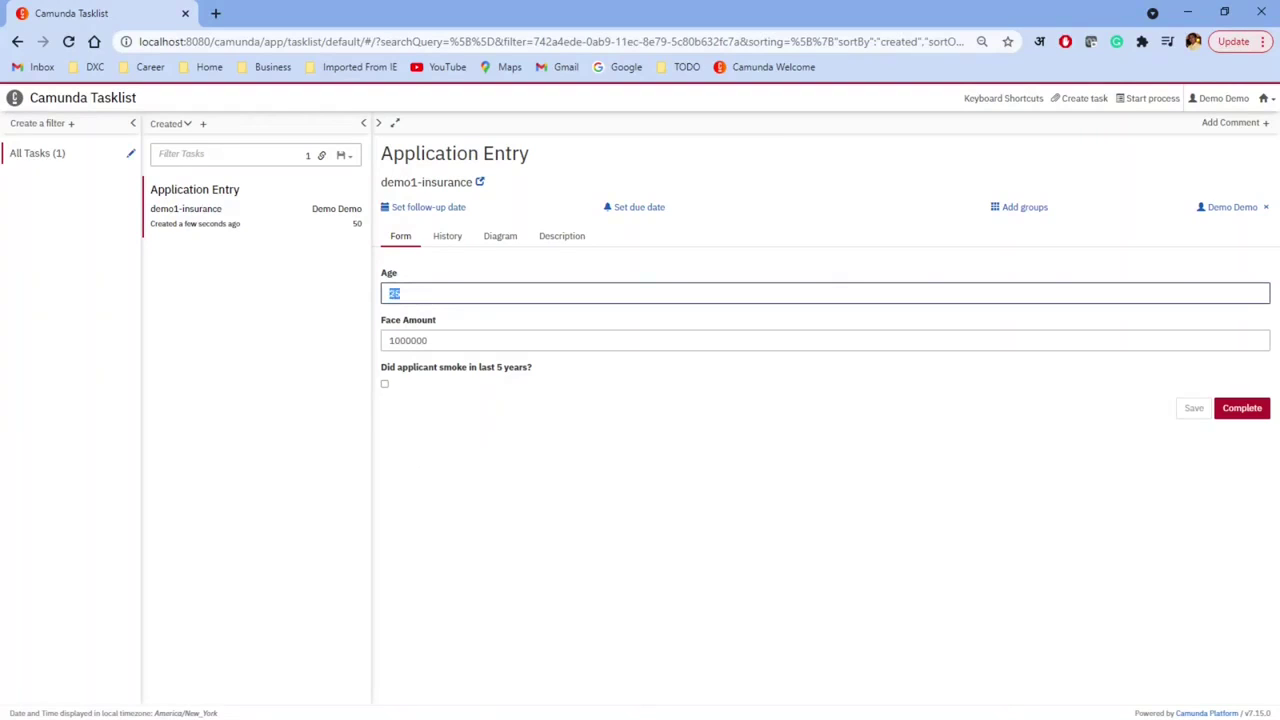
{"action": "key", "text": "Tab"}
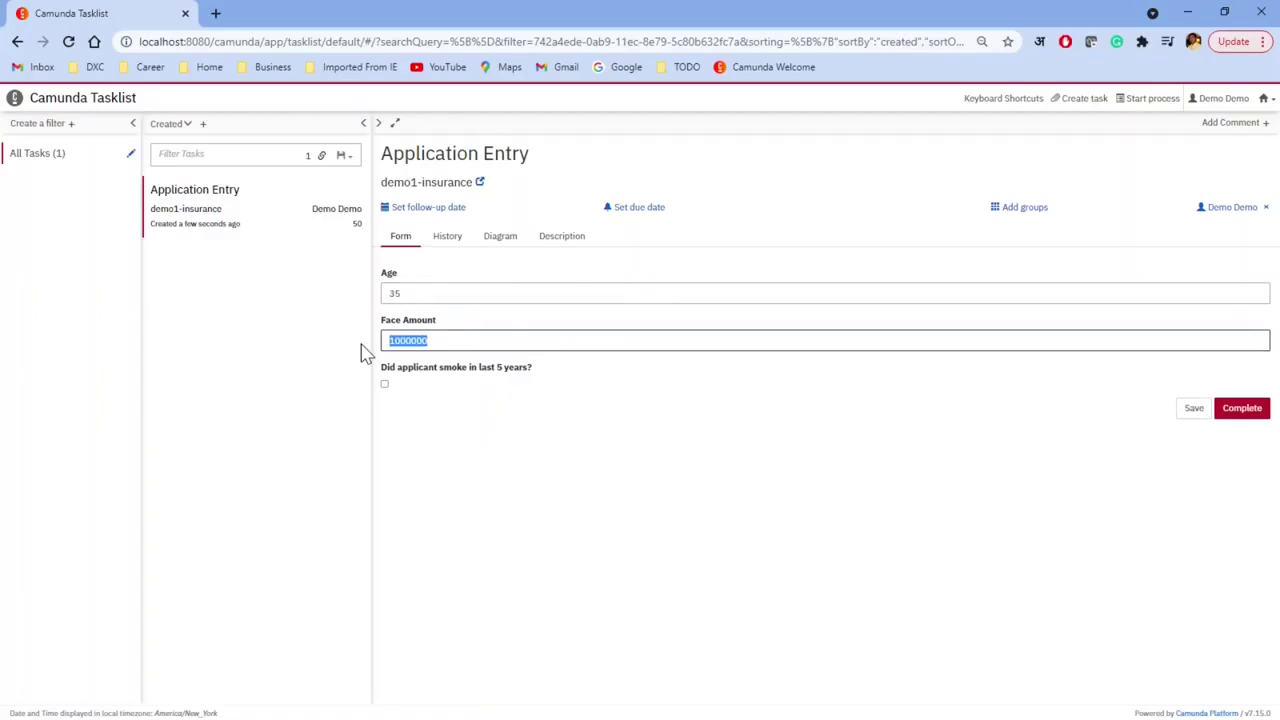
{"action": "type", "text": "5"}
{"action": "left_click", "coordinate": [1245, 410]}
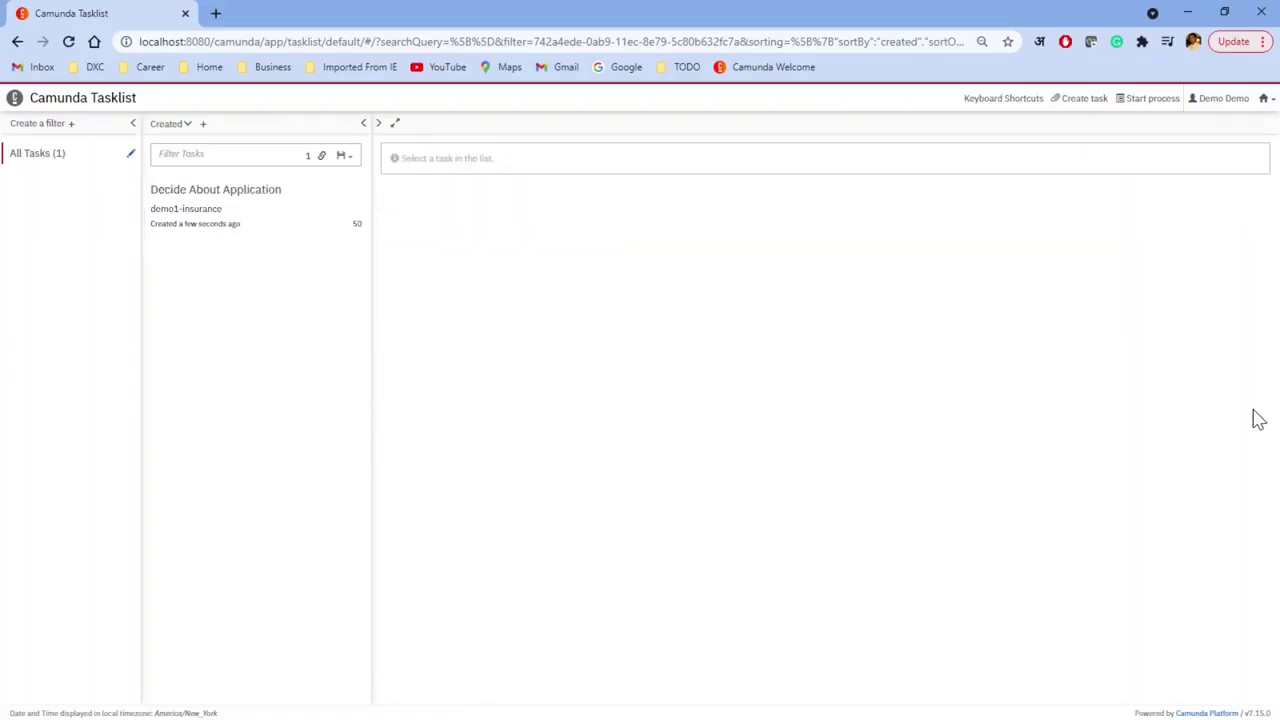
{"action": "left_click", "coordinate": [1265, 100]}
Step: Review the running demo1-insurance instance's variables in Cockpit (riskLevel yellow), then return to the dashboard
{"action": "left_click", "coordinate": [1203, 139]}
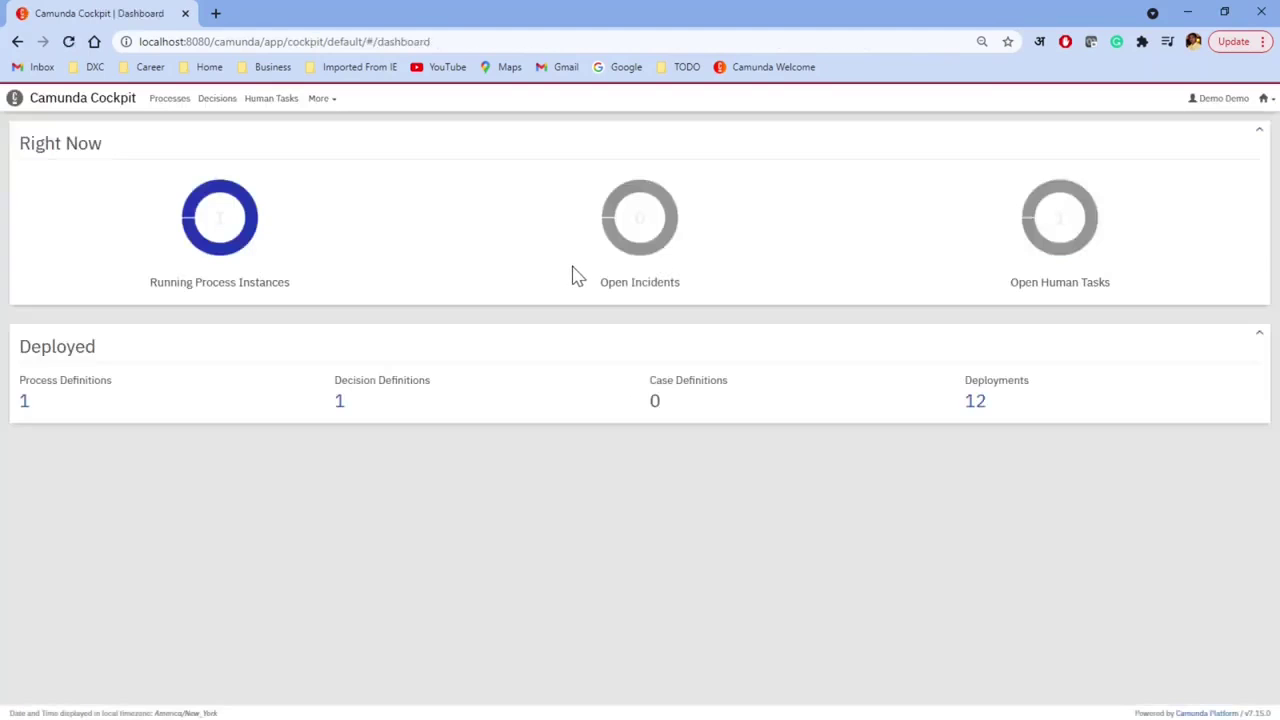
{"action": "left_click", "coordinate": [229, 234]}
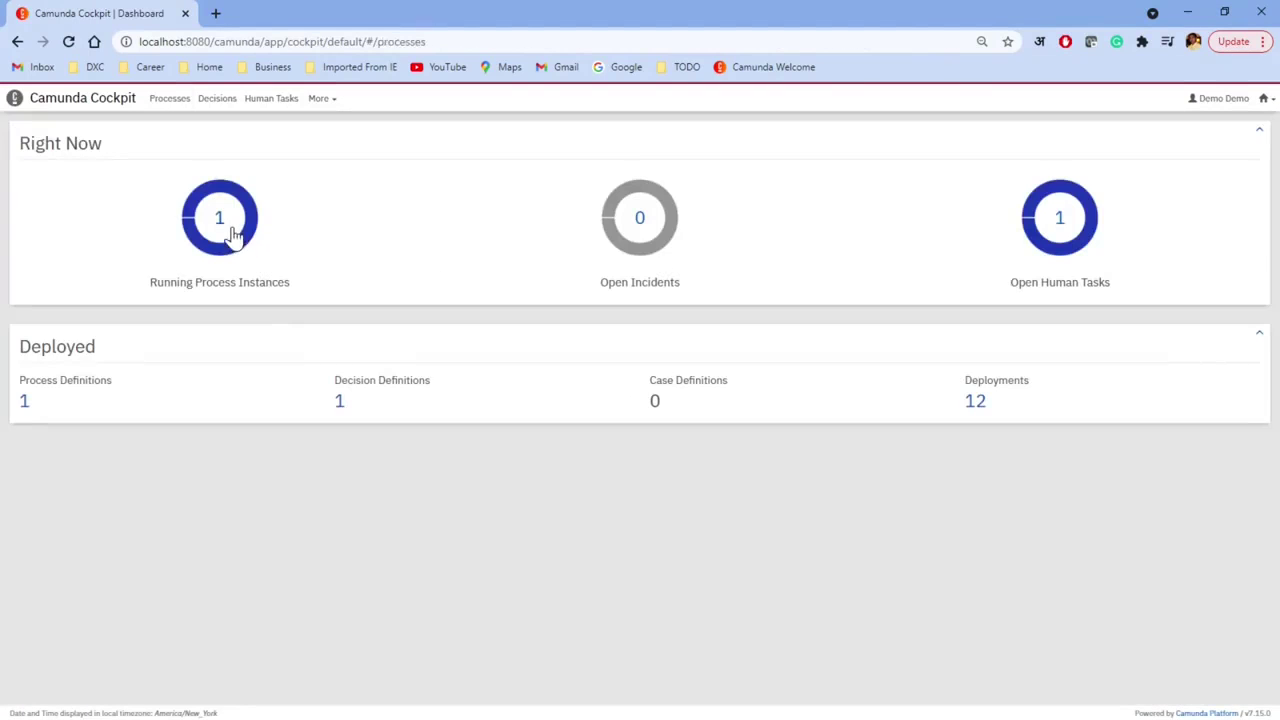
{"action": "left_click", "coordinate": [760, 223]}
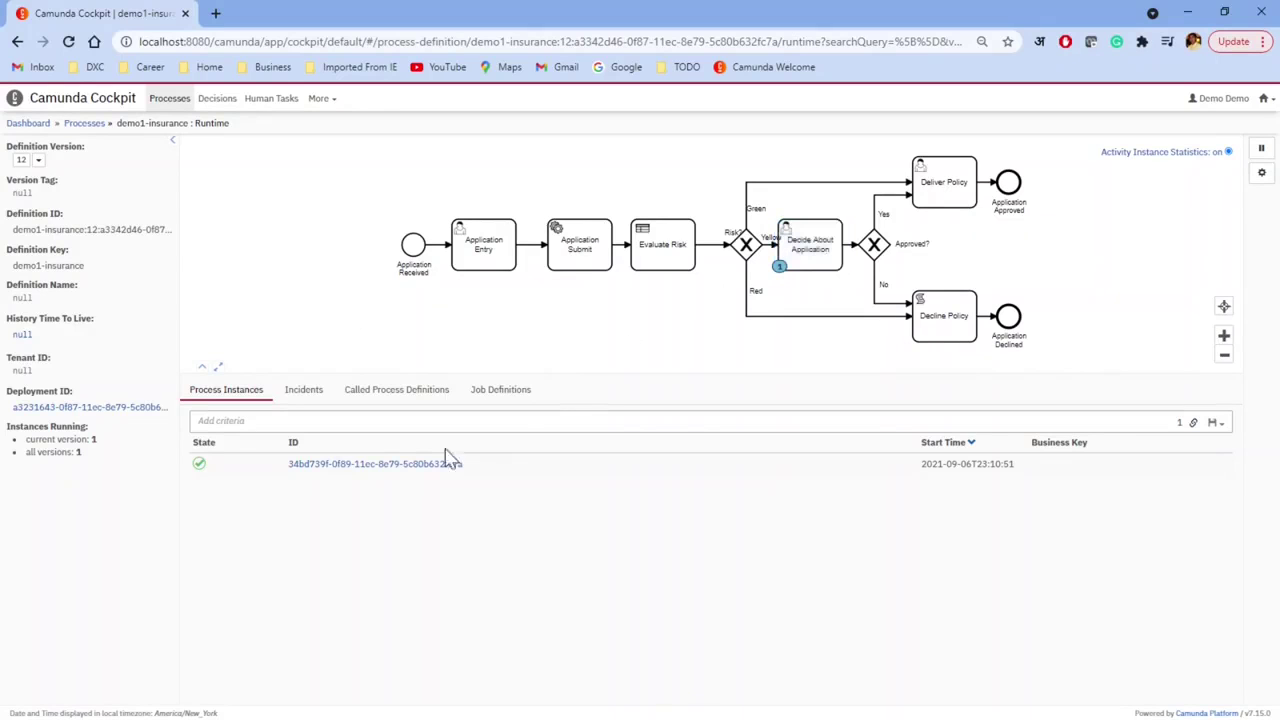
{"action": "left_click", "coordinate": [355, 467]}
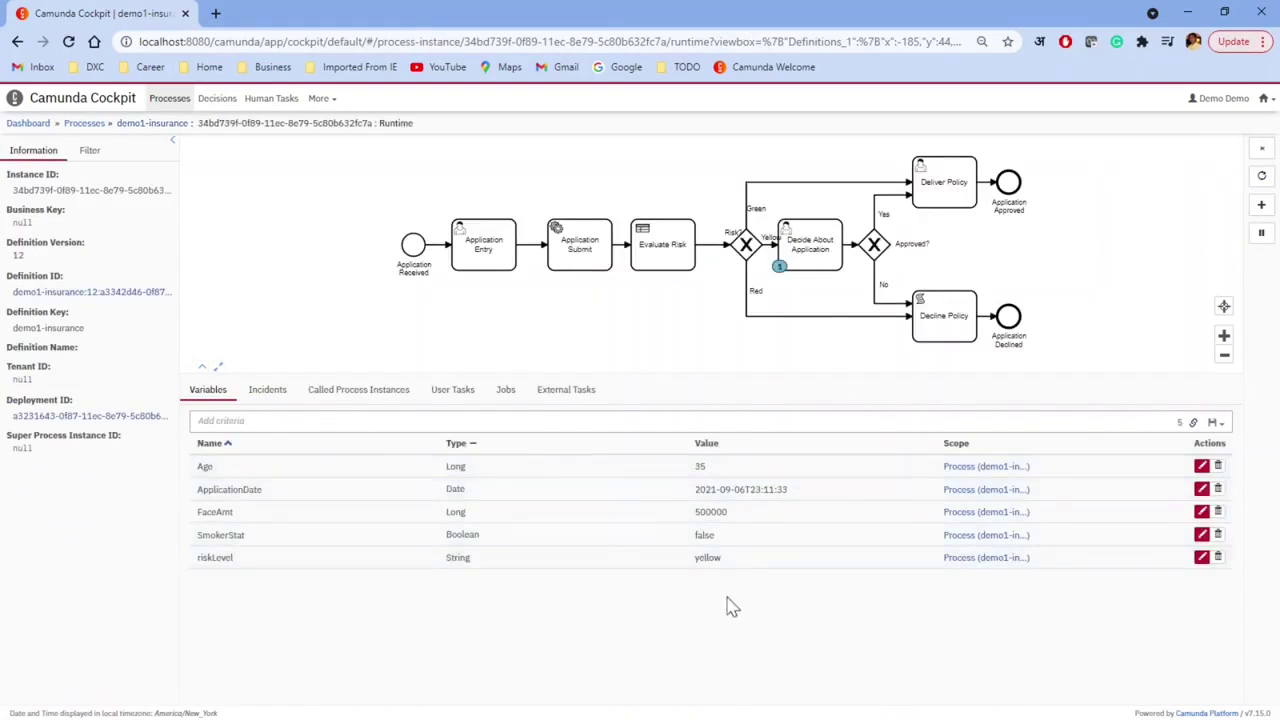
{"action": "left_click", "coordinate": [29, 125]}
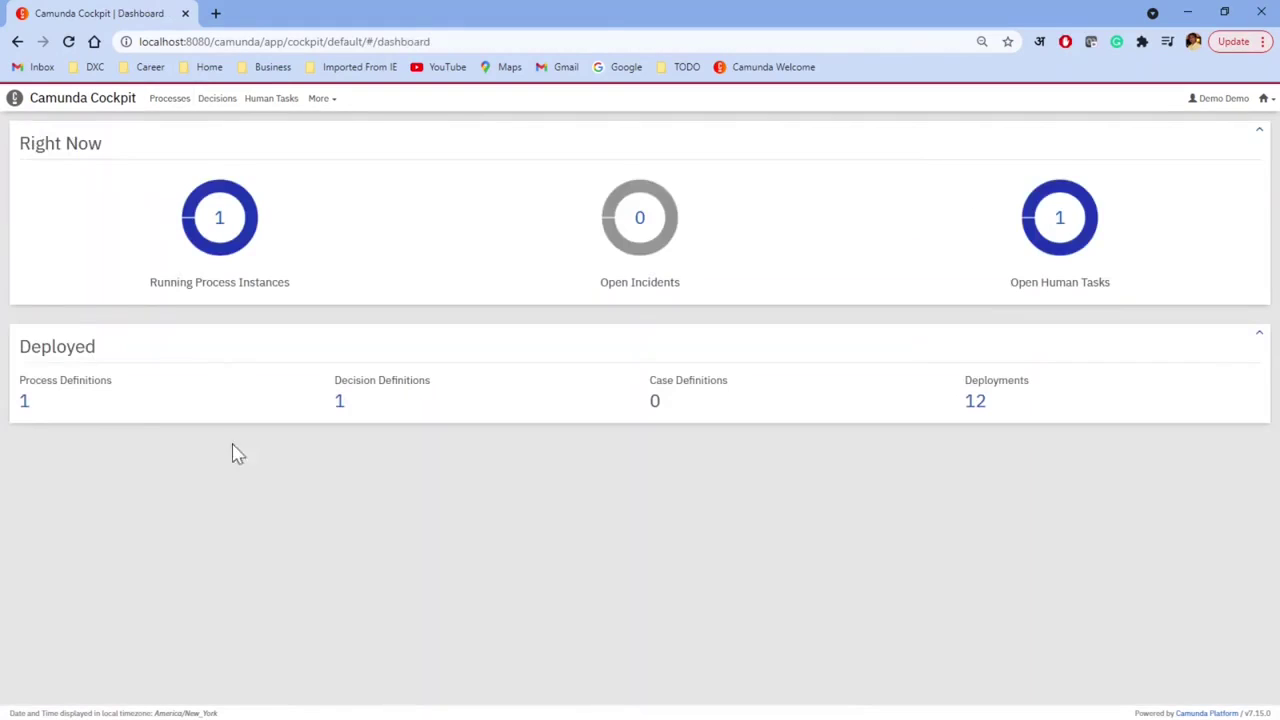
Step: Inspect the latest Evaluate Risk decision instance, where rule 6 returned yellow, then return to Tasklist
{"action": "left_click", "coordinate": [341, 403]}
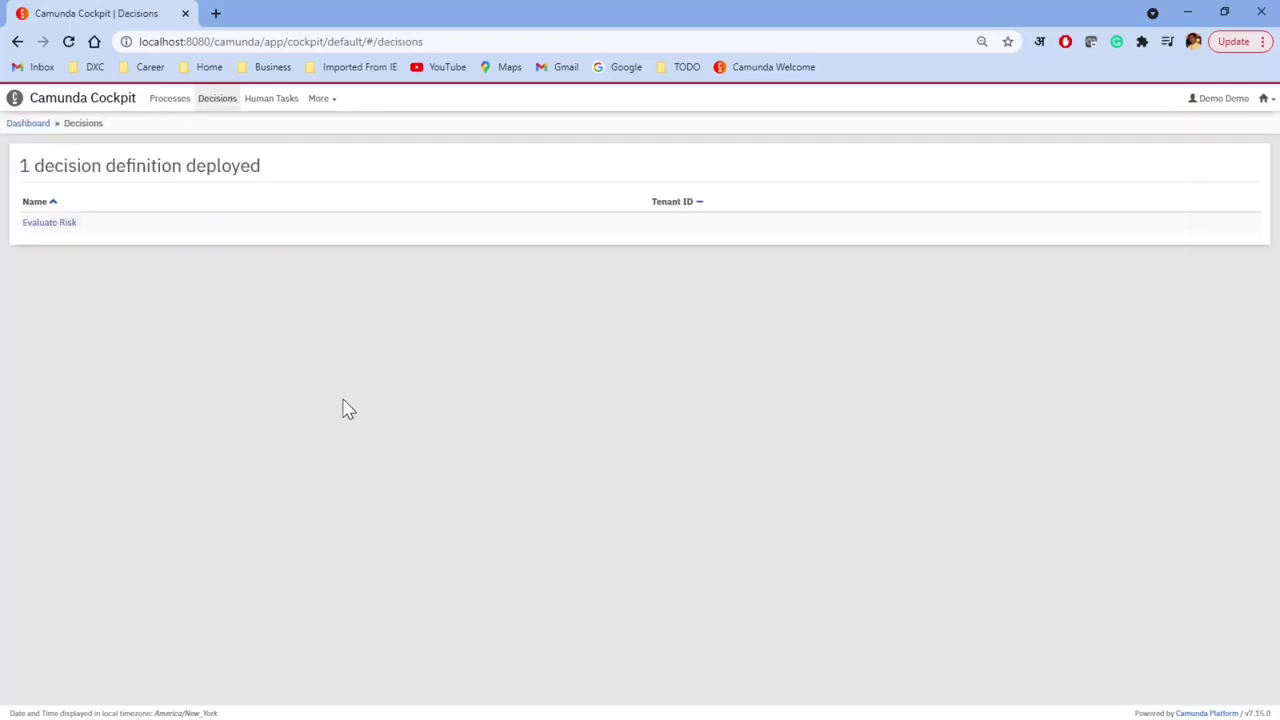
{"action": "left_click", "coordinate": [55, 222]}
{"action": "scroll", "coordinate": [962, 322], "scroll_direction": "down", "scroll_amount": 3}
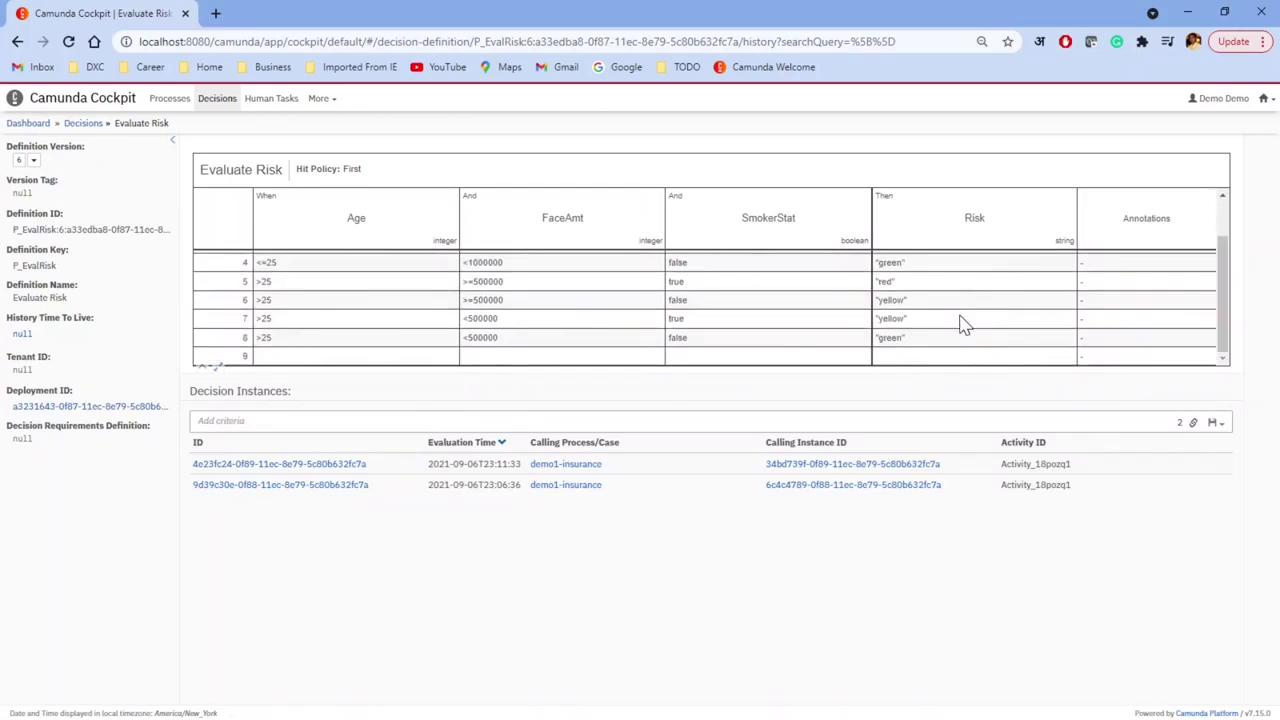
{"action": "left_click", "coordinate": [306, 465]}
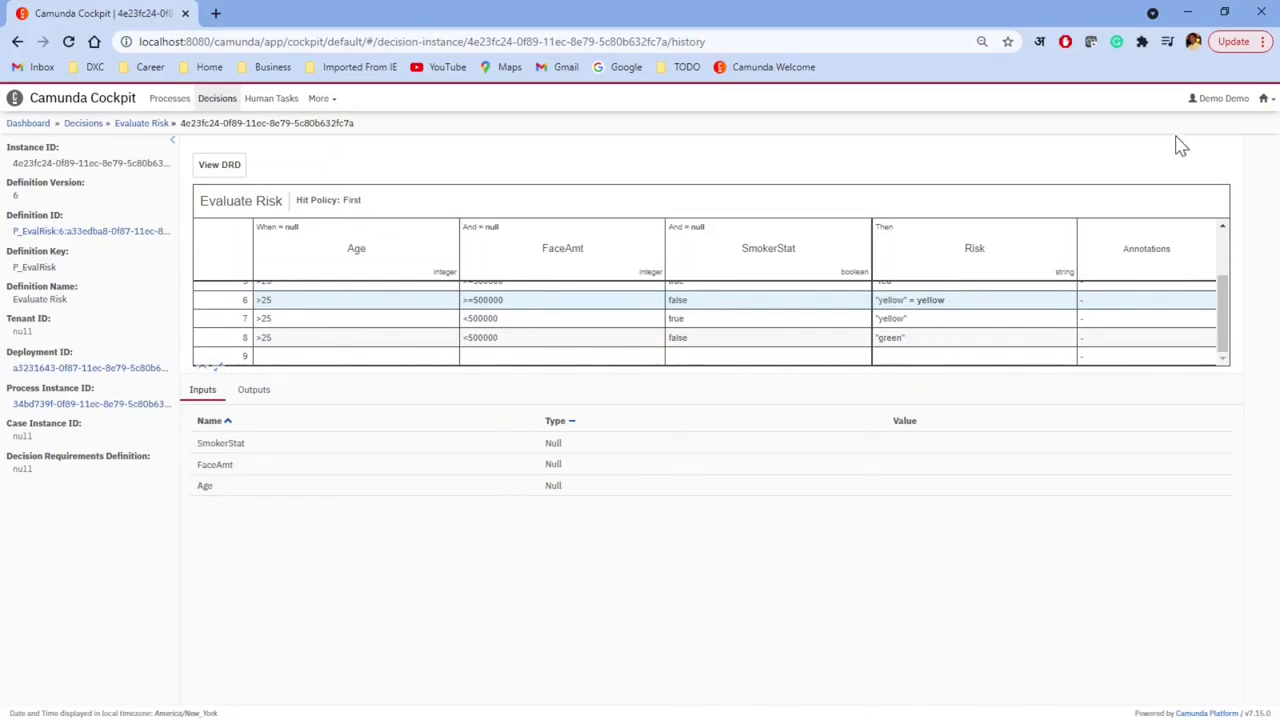
{"action": "scroll", "coordinate": [790, 290], "scroll_direction": "up", "scroll_amount": 1}
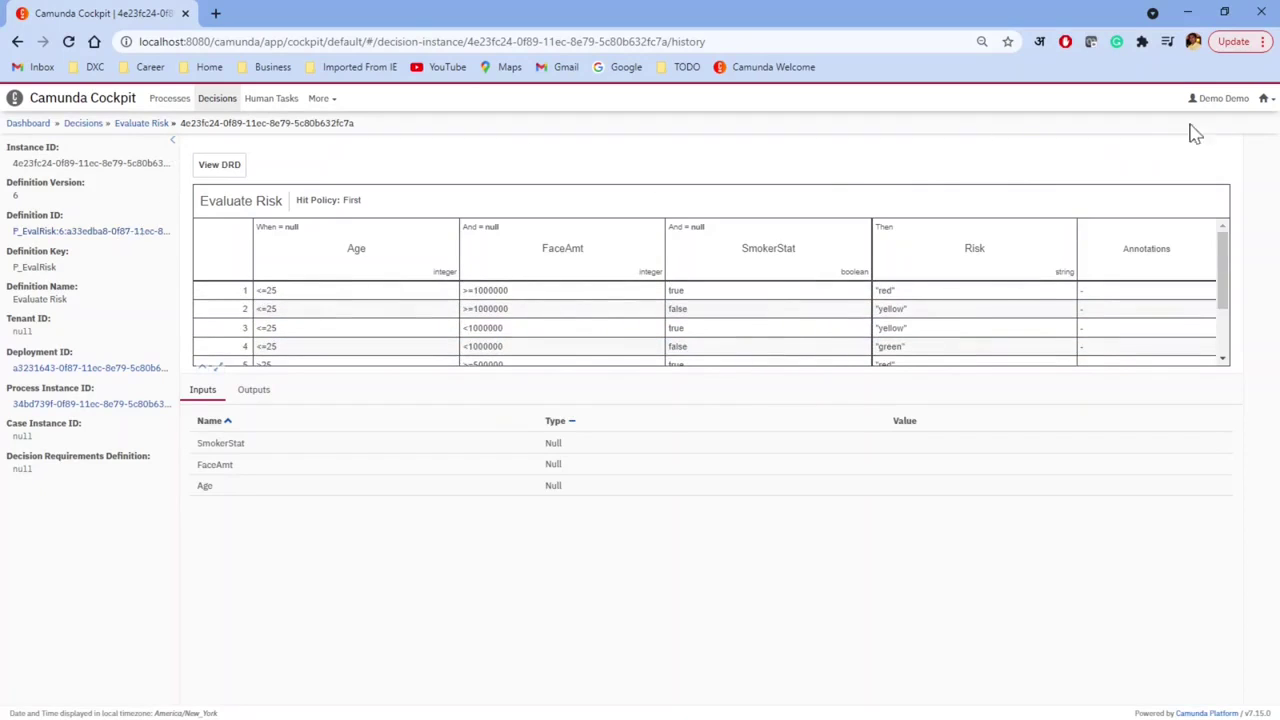
{"action": "left_click", "coordinate": [1265, 99]}
{"action": "left_click", "coordinate": [1218, 144]}
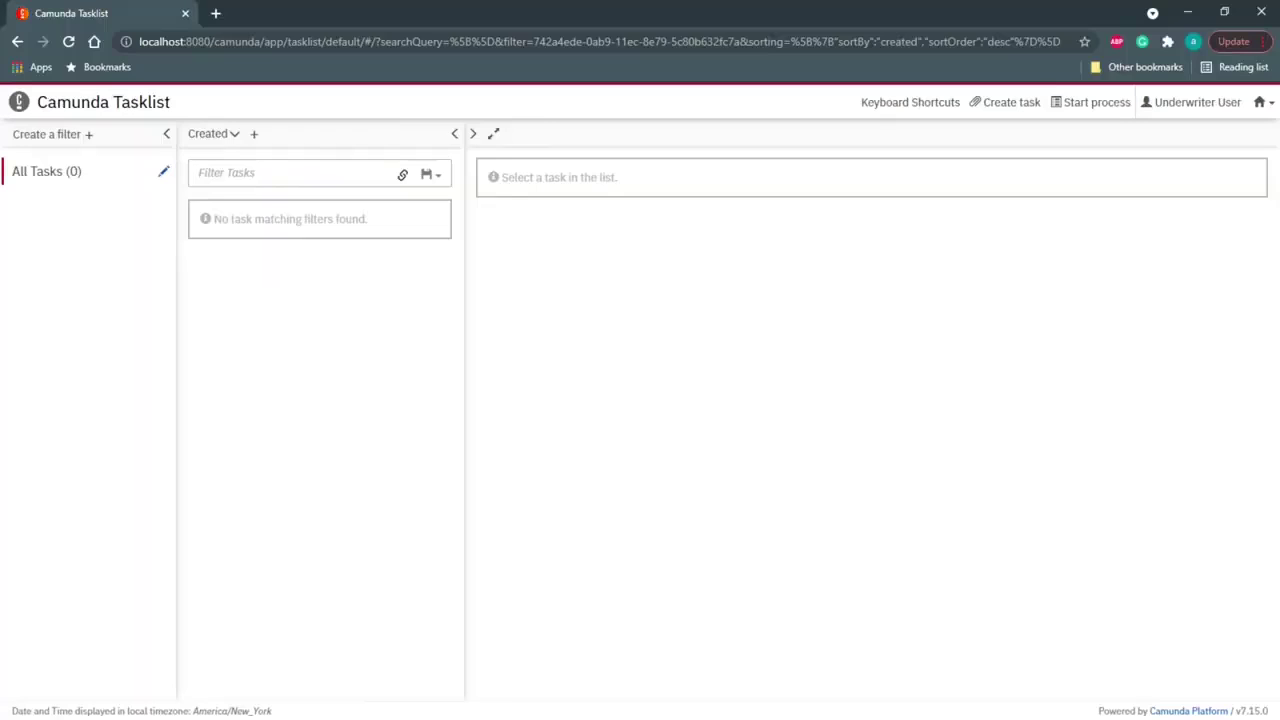
Step: As the underwriter, claim Decide About Application, tick Approved, complete it, and minimize the window
{"action": "left_click", "coordinate": [1265, 102]}
{"action": "left_click", "coordinate": [680, 325]}
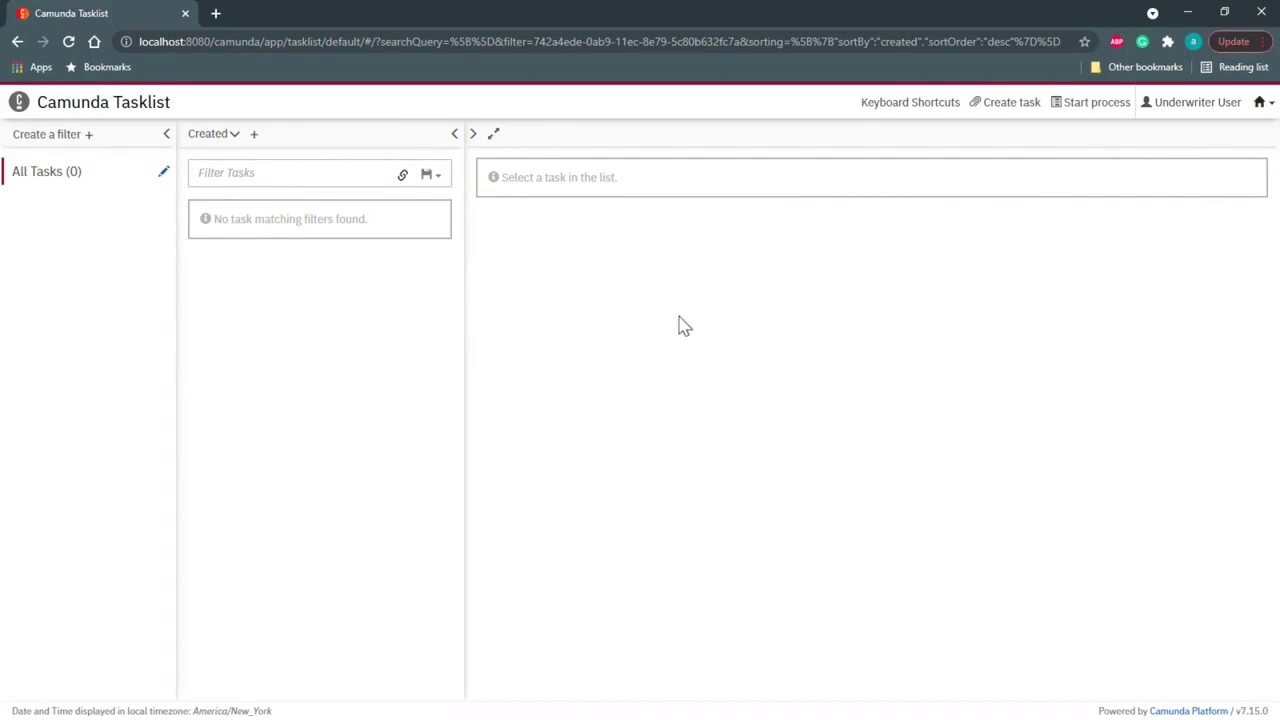
{"action": "left_click", "coordinate": [45, 172]}
{"action": "left_click", "coordinate": [220, 251]}
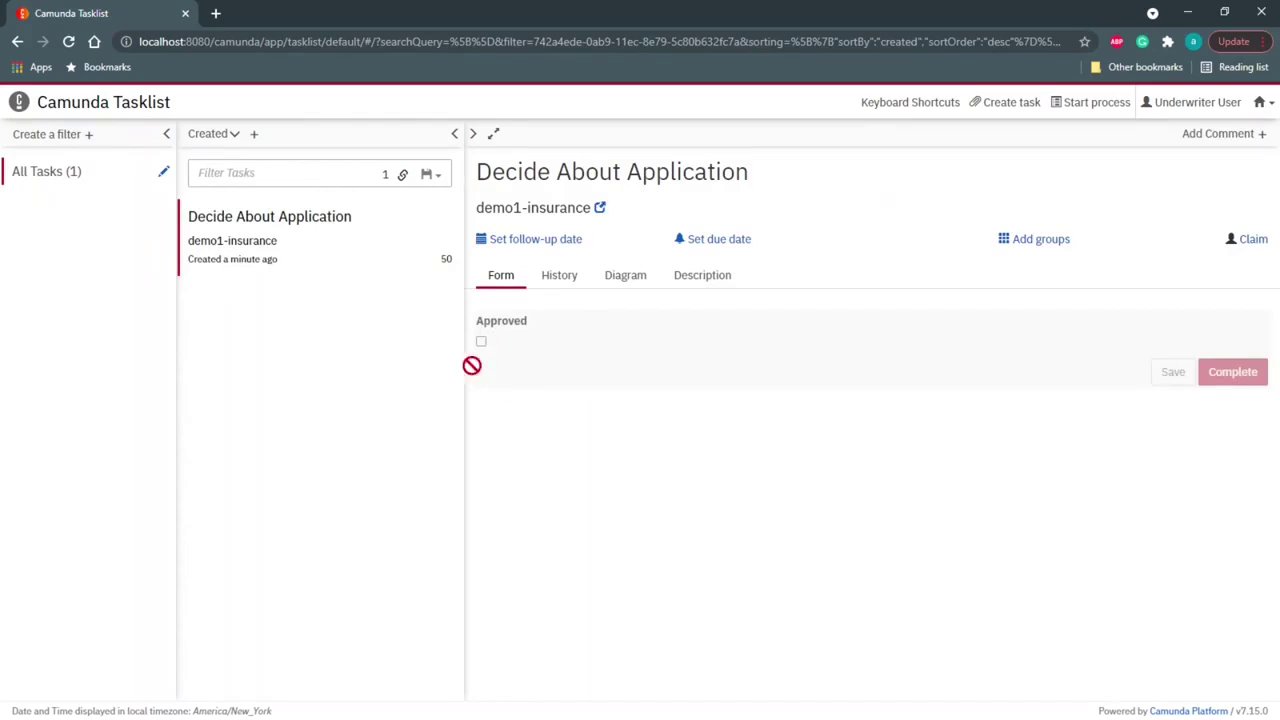
{"action": "left_click", "coordinate": [1250, 245]}
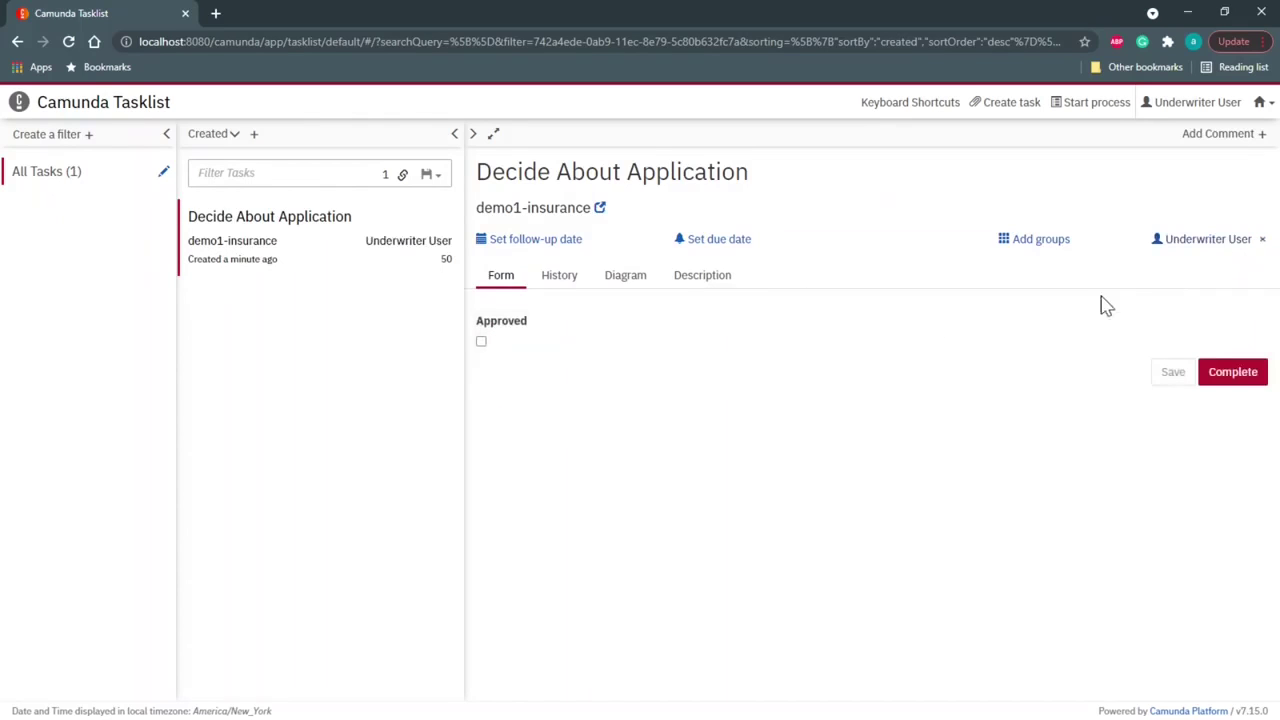
{"action": "left_click", "coordinate": [481, 341]}
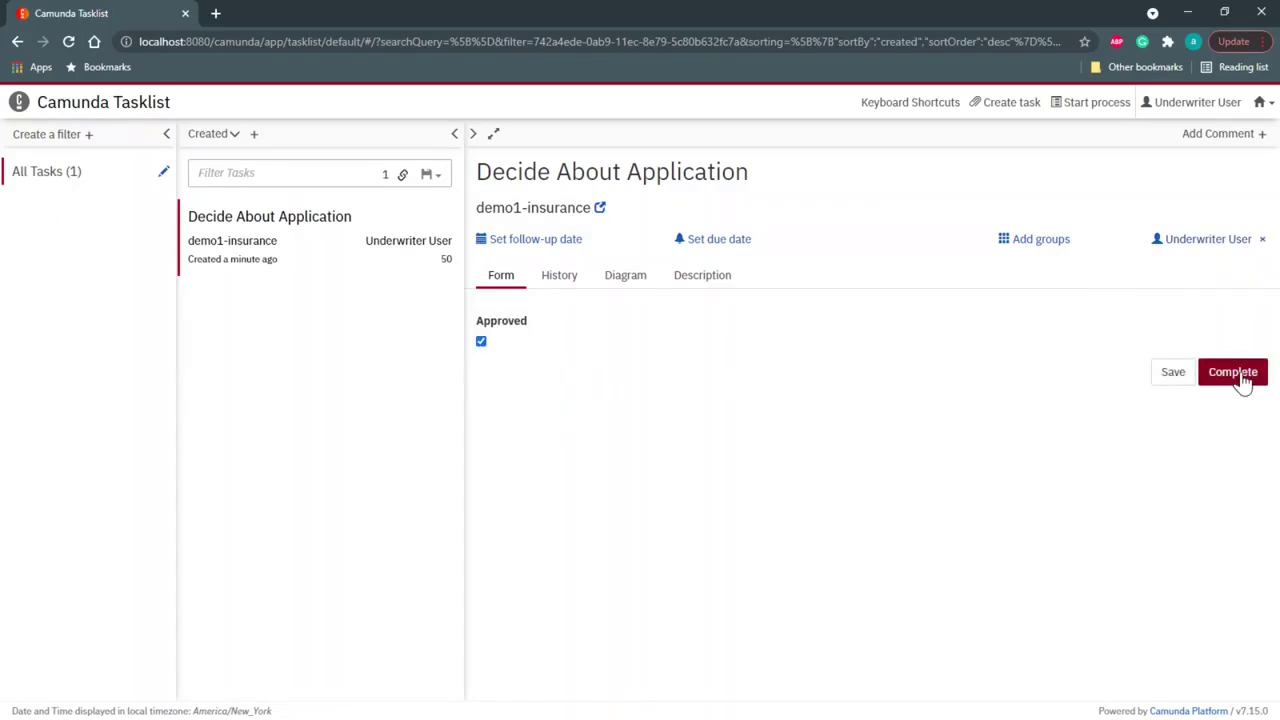
{"action": "left_click", "coordinate": [1236, 374]}
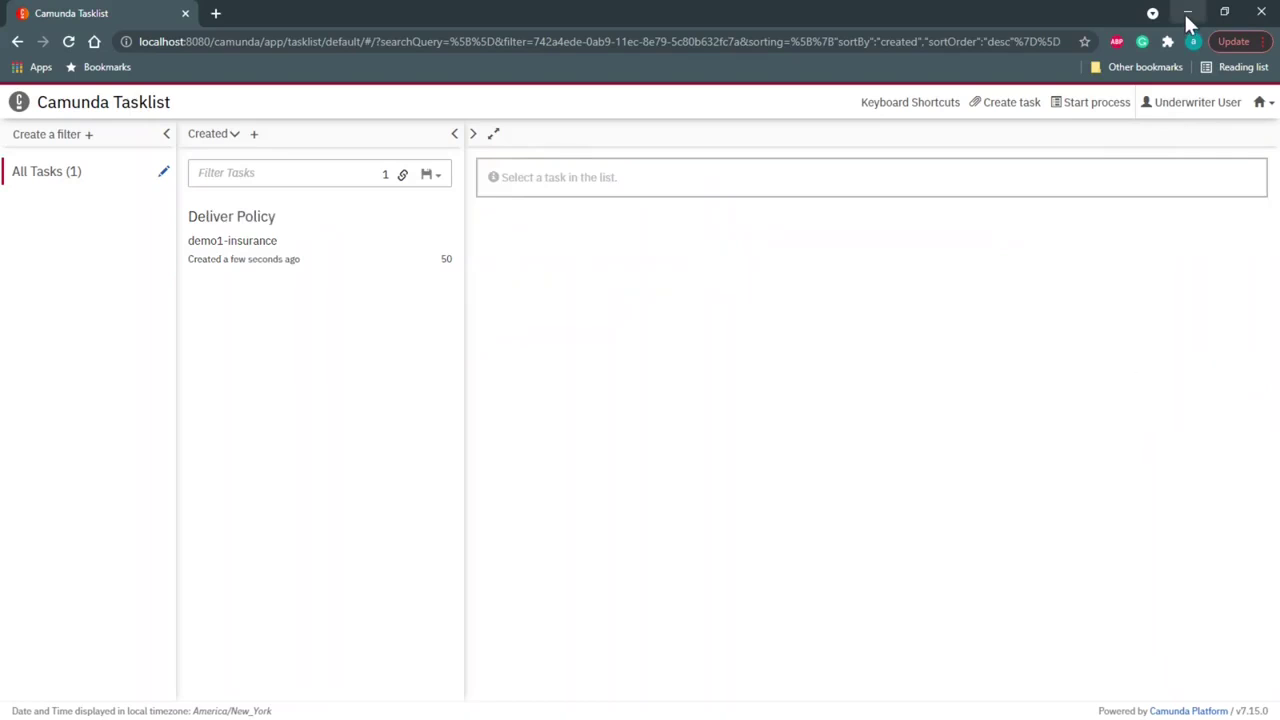
{"action": "left_click", "coordinate": [1188, 13]}
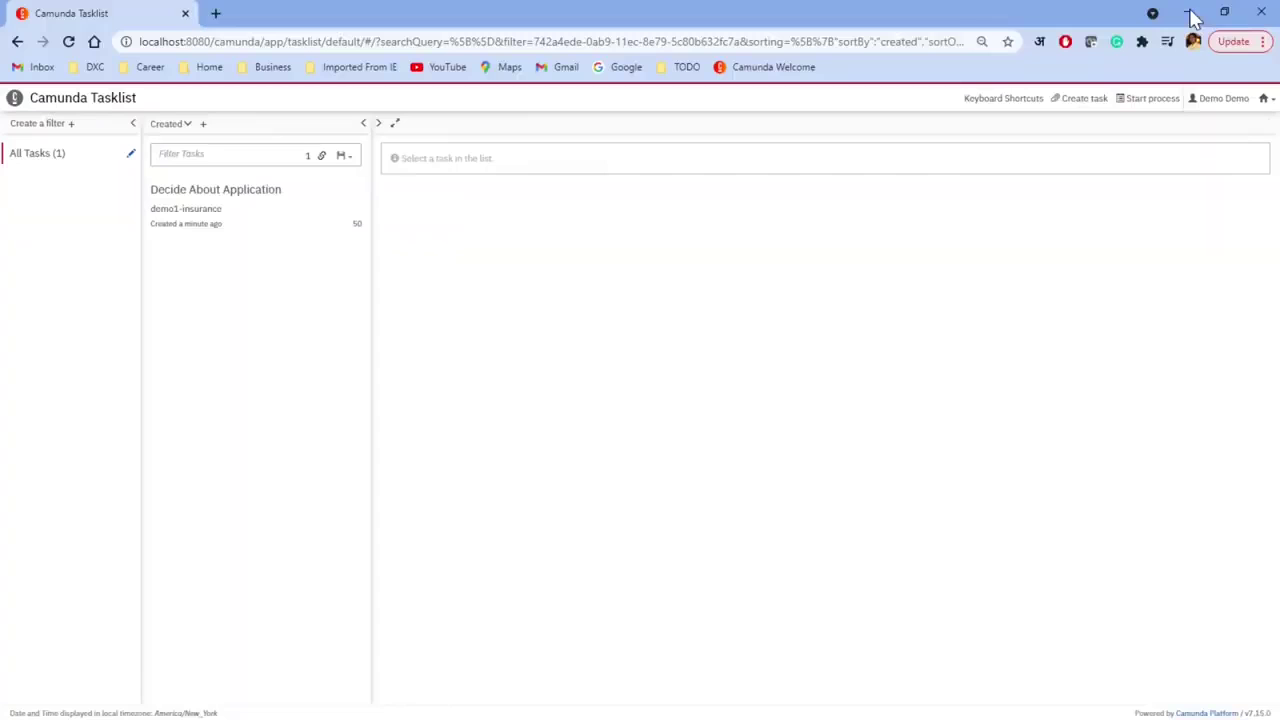
Step: Open the running demo1-insurance instance in Cockpit and review its variables, including approved true
{"action": "left_click", "coordinate": [1266, 99]}
{"action": "left_click", "coordinate": [1204, 140]}
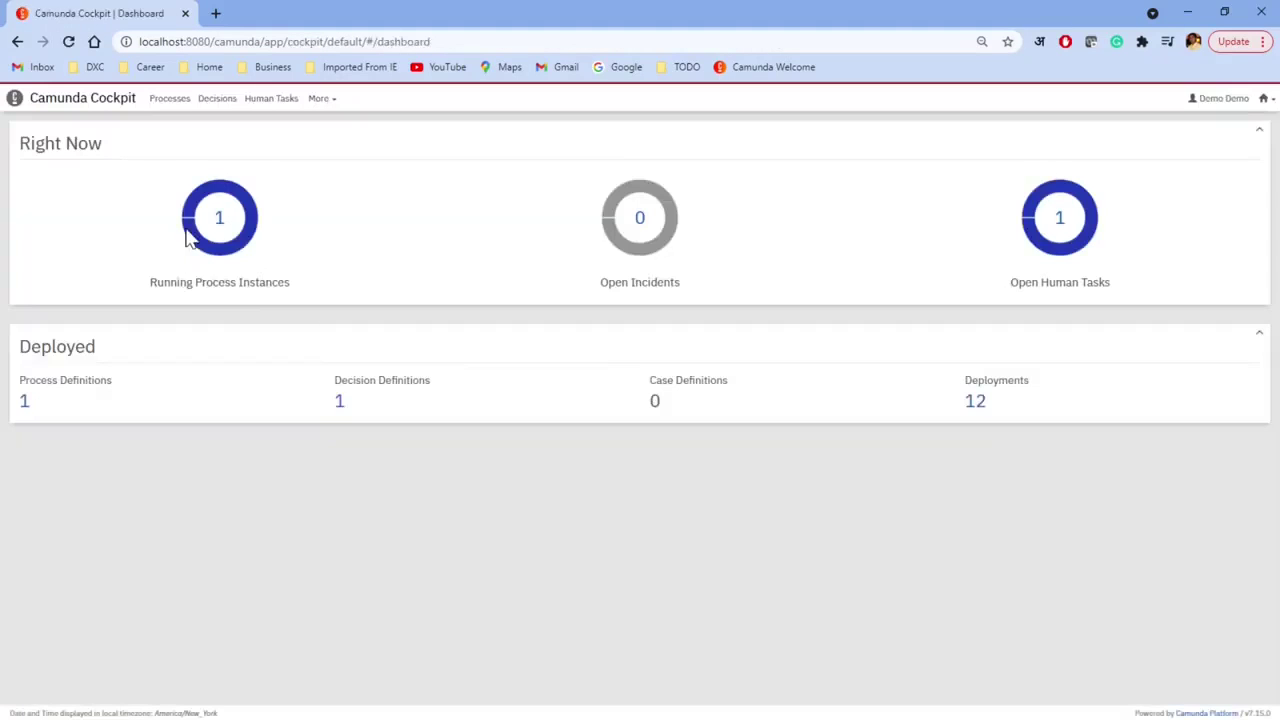
{"action": "left_click", "coordinate": [226, 229]}
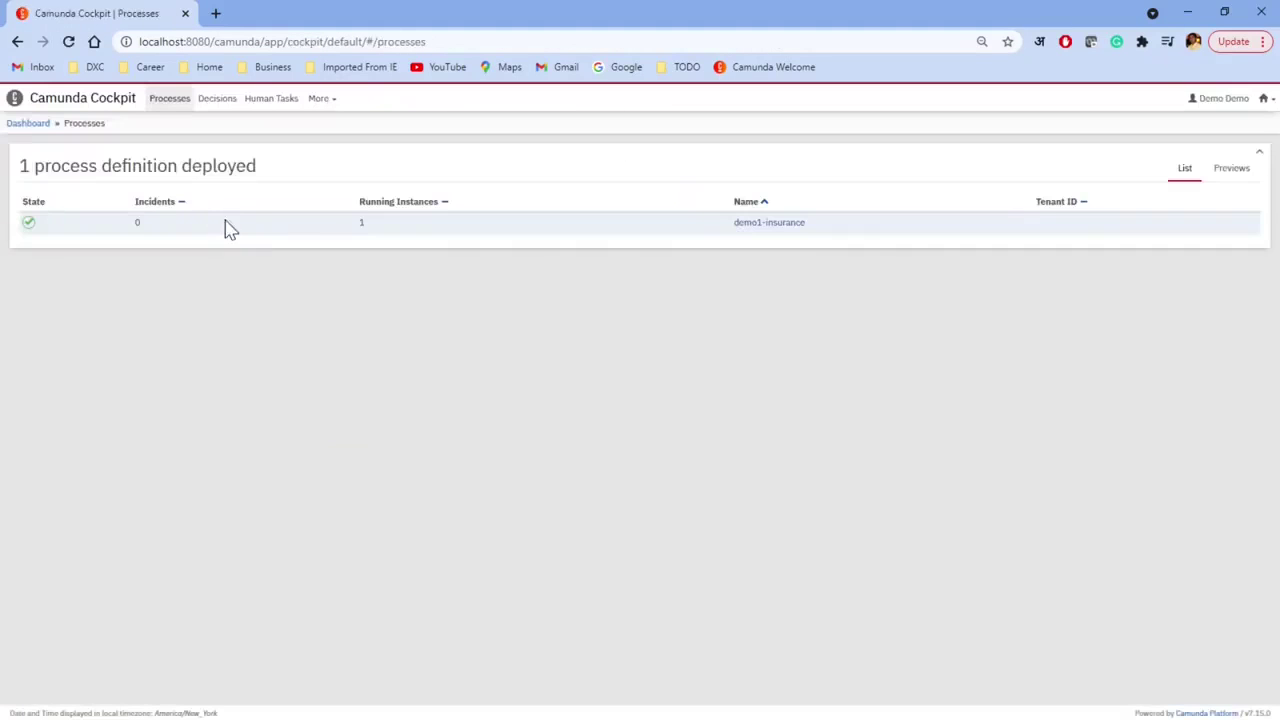
{"action": "left_click", "coordinate": [780, 222]}
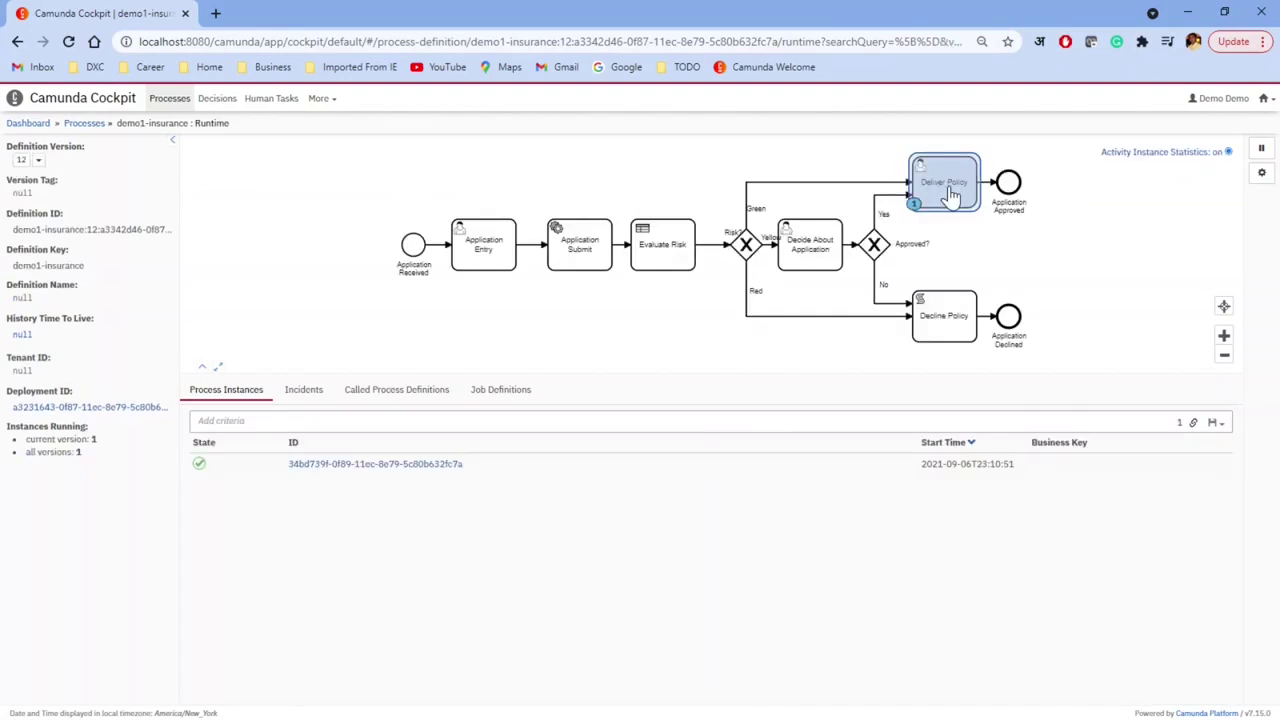
{"action": "left_click", "coordinate": [366, 465]}
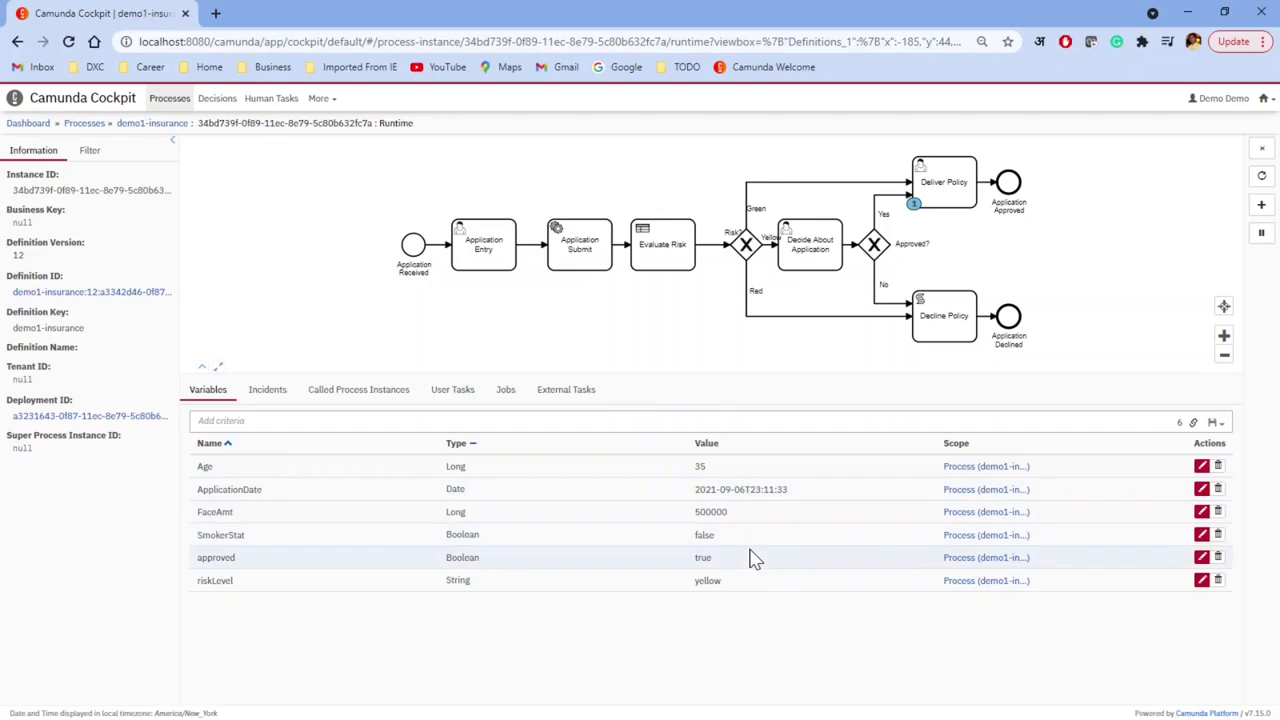
Step: Select the waiting Deliver Policy activity in the diagram, then switch to Tasklist
{"action": "left_click", "coordinate": [955, 200]}
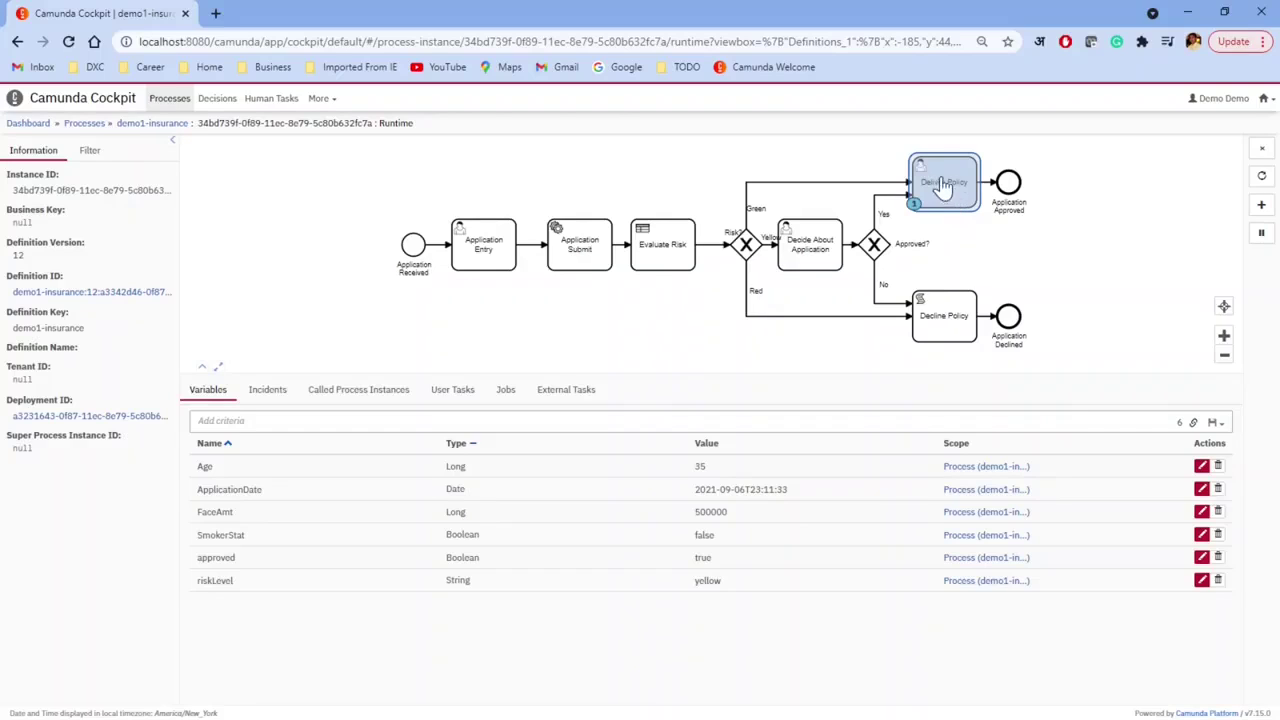
{"action": "left_click", "coordinate": [955, 188]}
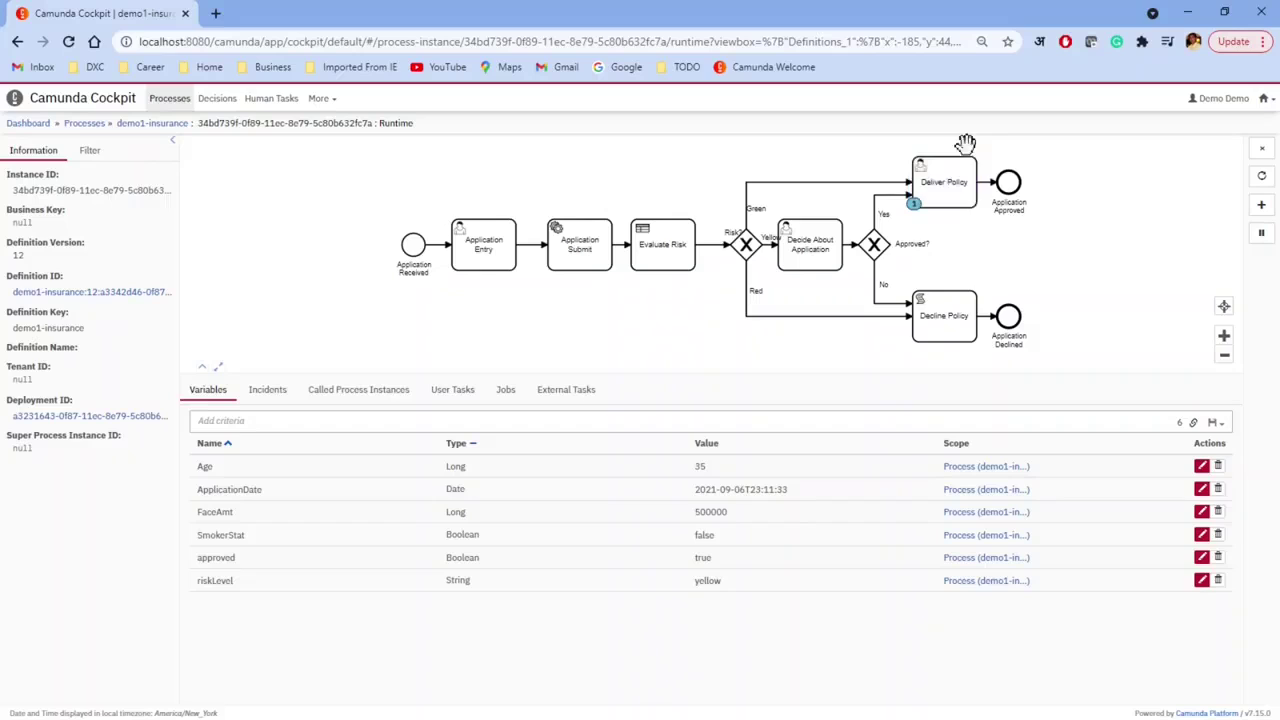
{"action": "left_click", "coordinate": [946, 178]}
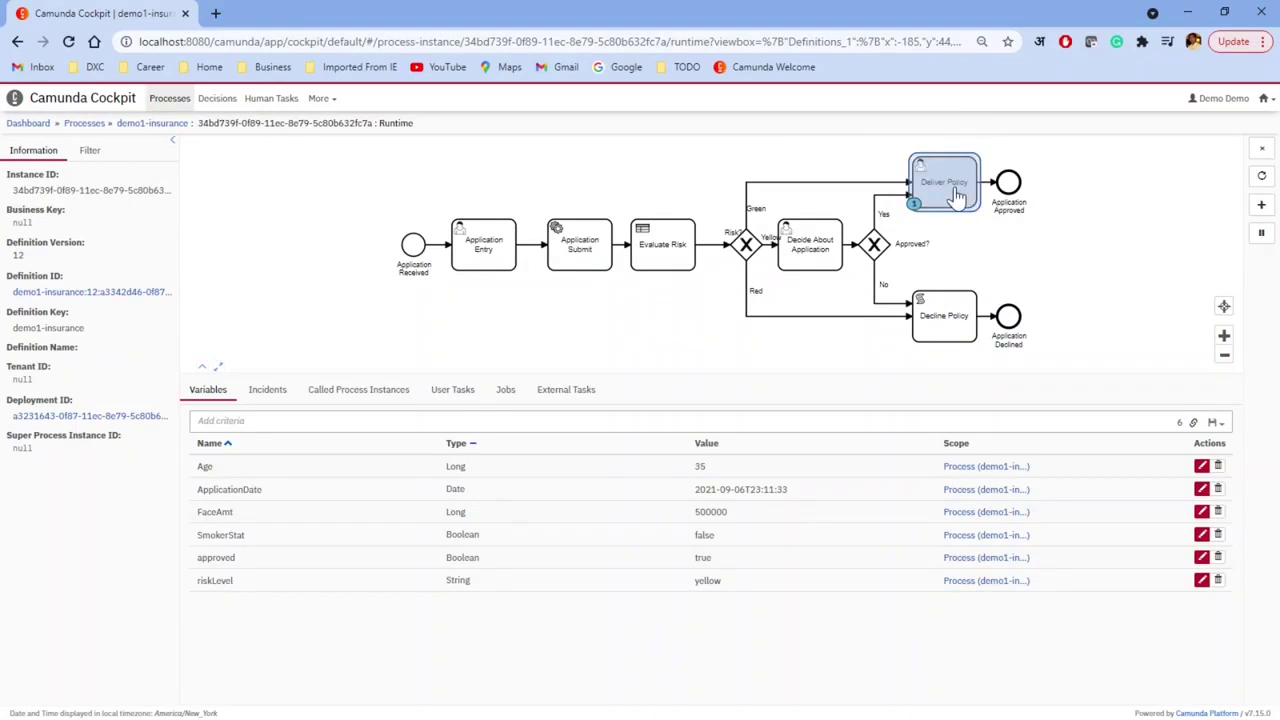
{"action": "left_click", "coordinate": [1263, 98]}
{"action": "left_click", "coordinate": [1206, 134]}
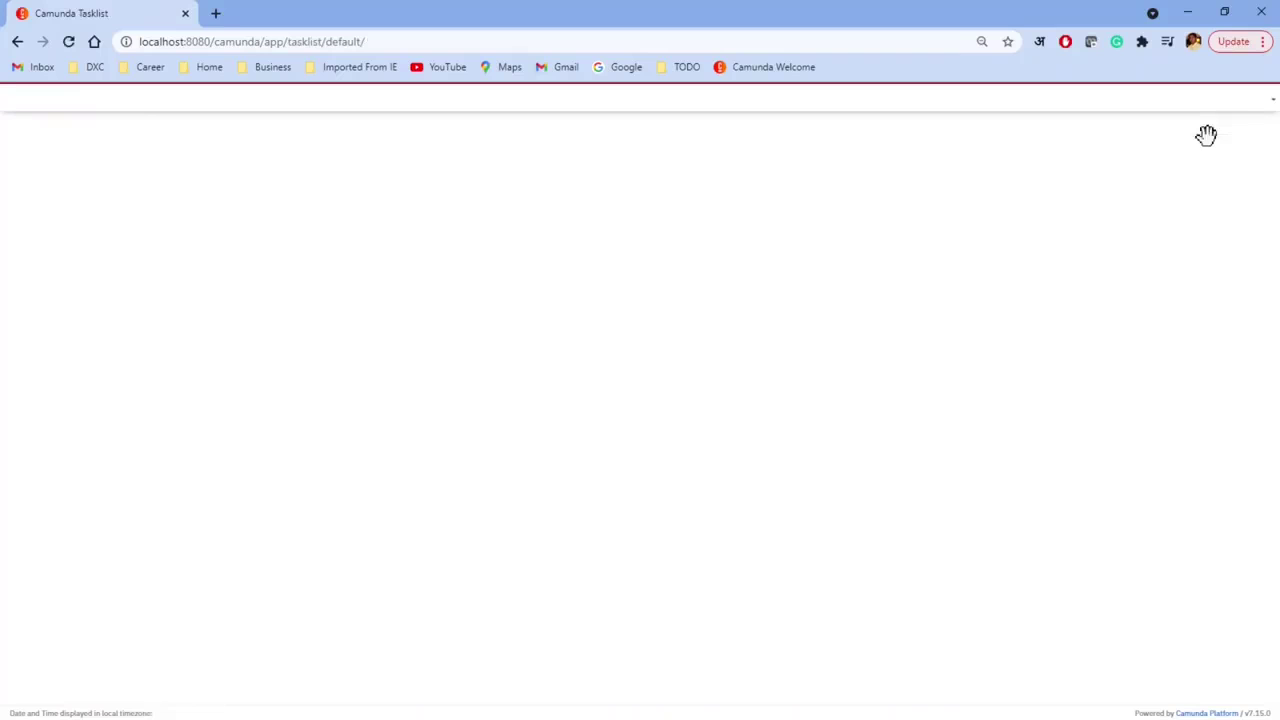
Step: Claim and complete the Deliver Policy task, then return to the Cockpit dashboard
{"action": "left_click", "coordinate": [184, 215]}
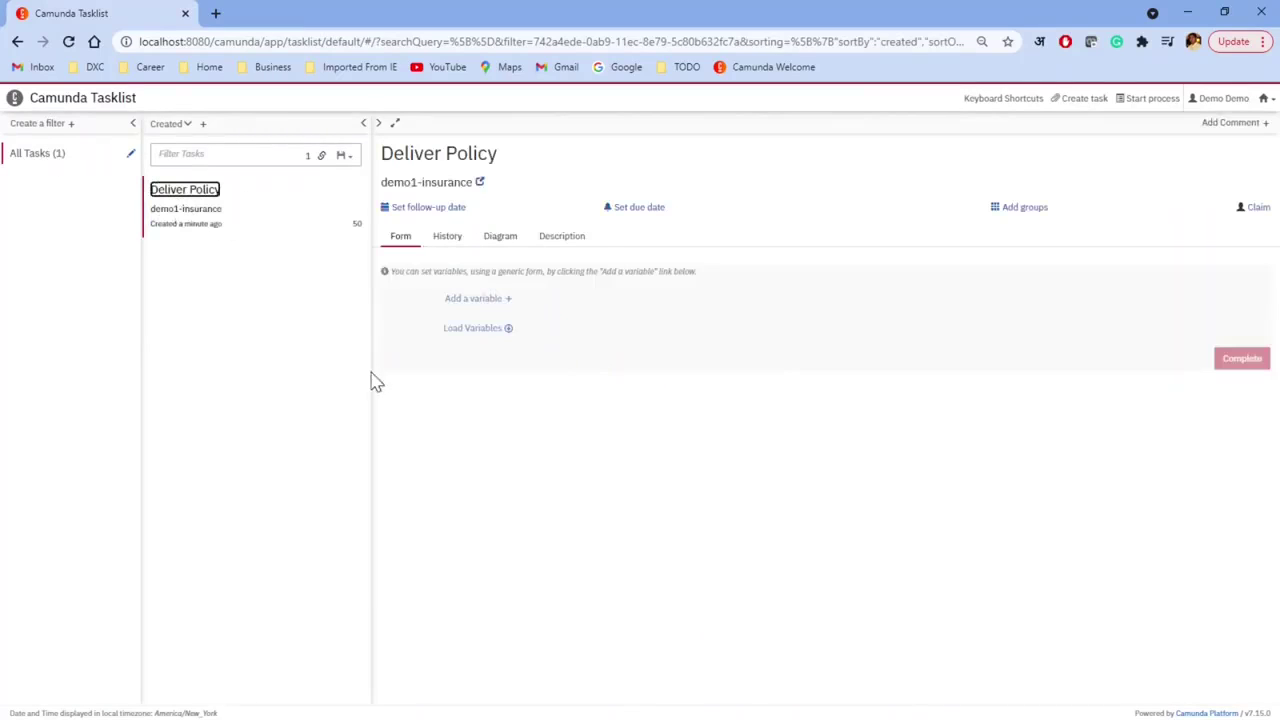
{"action": "left_click", "coordinate": [1251, 208]}
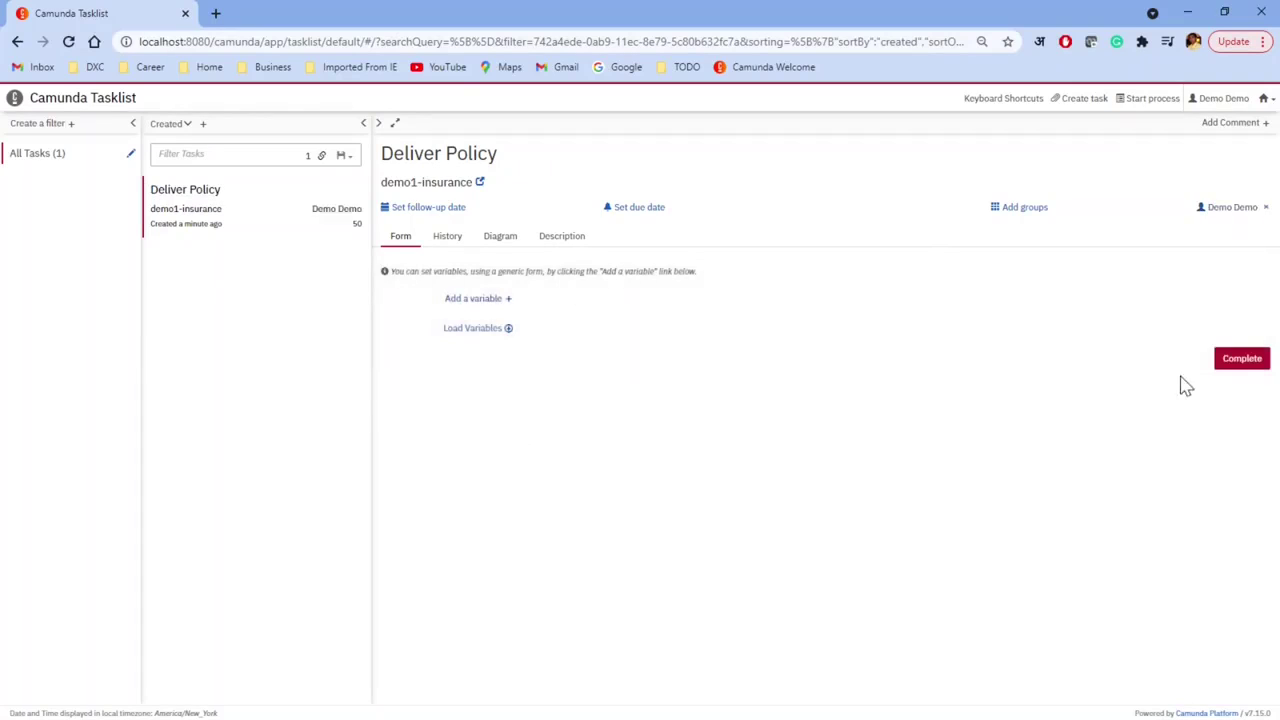
{"action": "left_click", "coordinate": [1232, 362]}
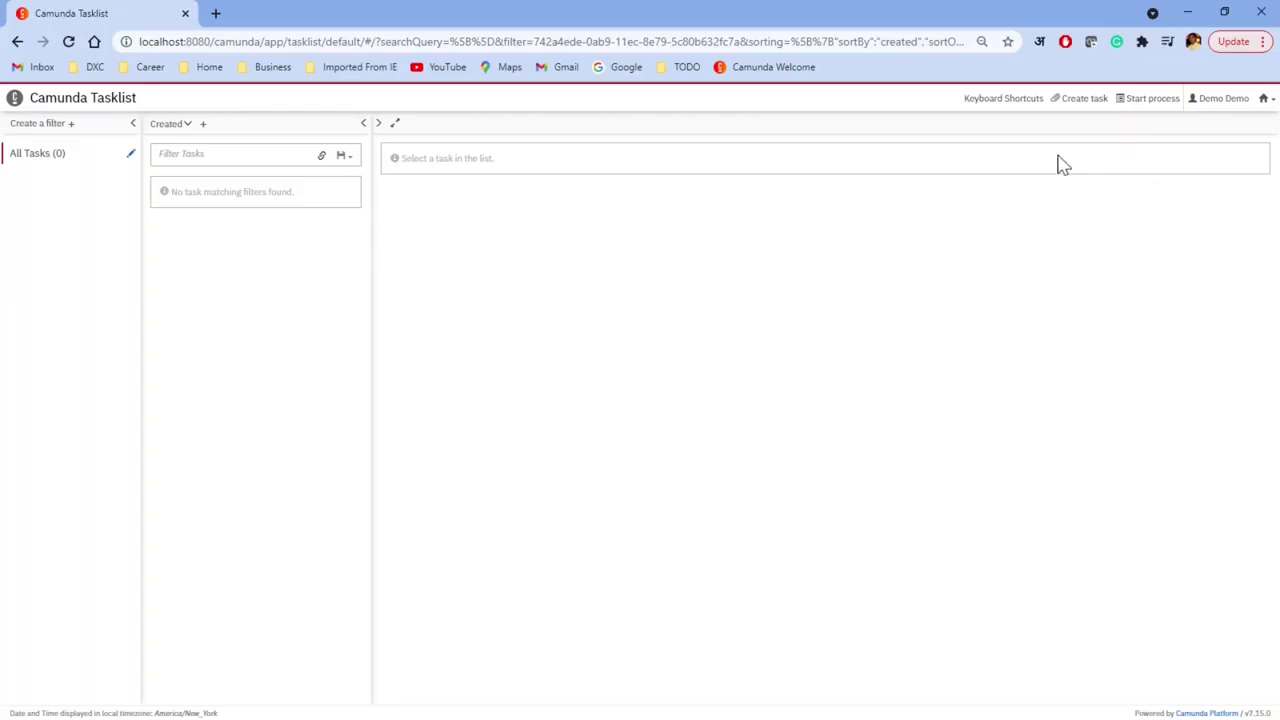
{"action": "left_click", "coordinate": [1268, 99]}
{"action": "left_click", "coordinate": [1221, 136]}
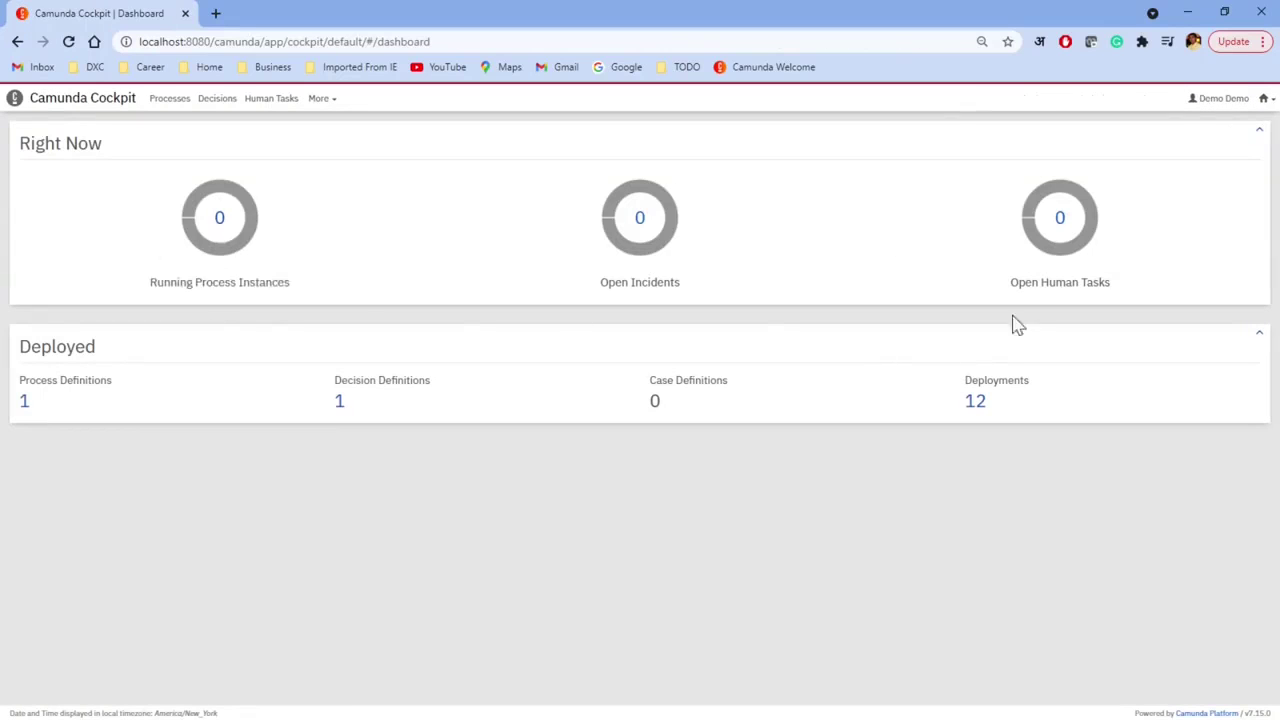
Step: Verify demo1-insurance shows no running instances in Cockpit, then switch to Tasklist
{"action": "left_click", "coordinate": [22, 404]}
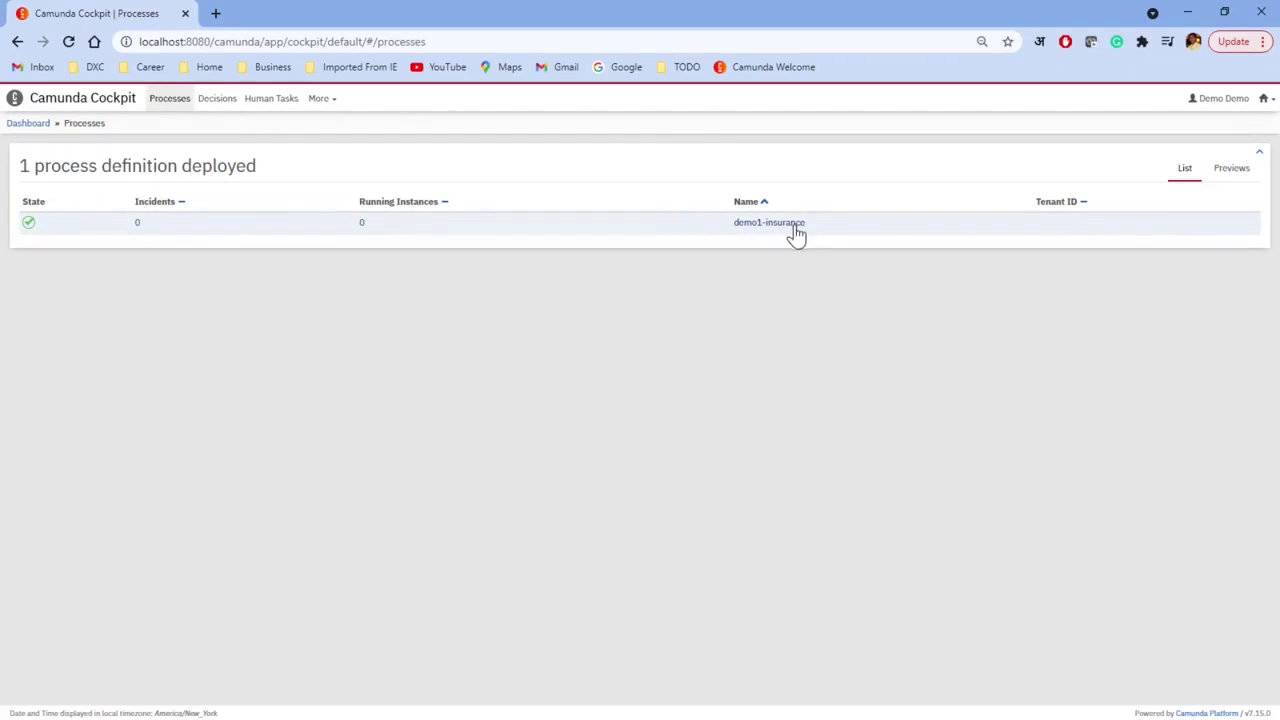
{"action": "left_click", "coordinate": [771, 226]}
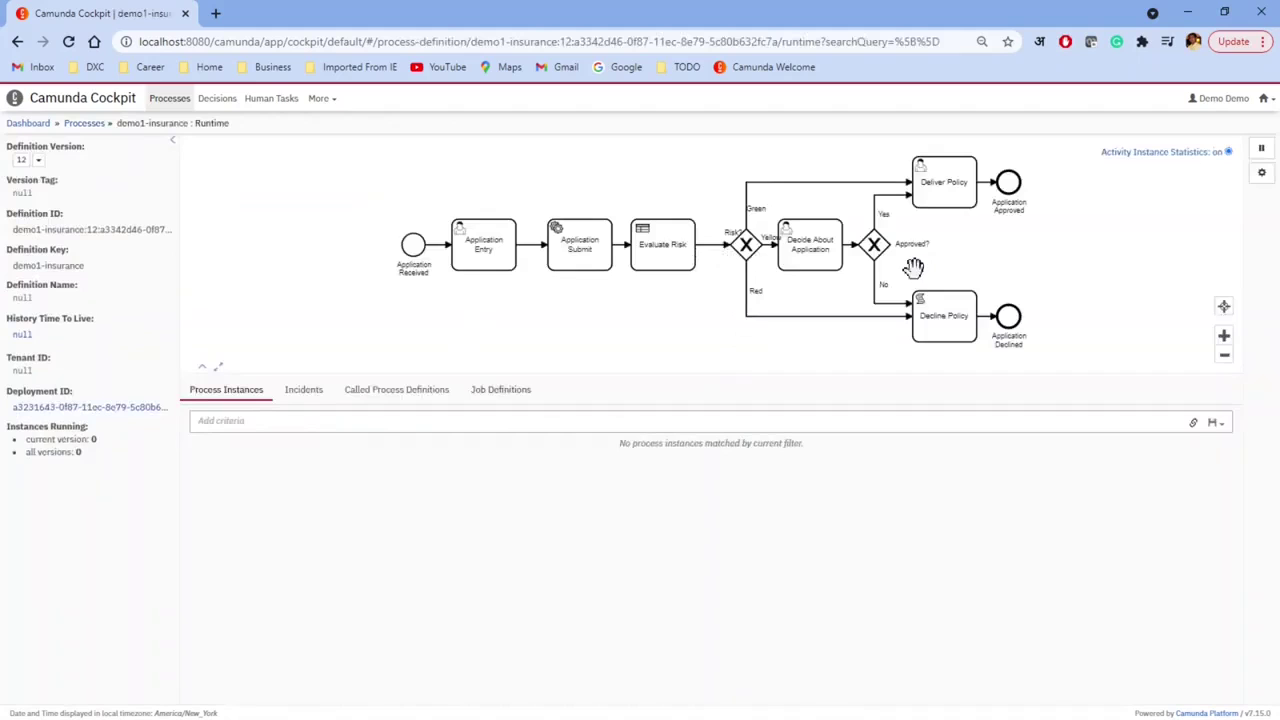
{"action": "left_click", "coordinate": [1265, 99]}
{"action": "left_click", "coordinate": [1212, 143]}
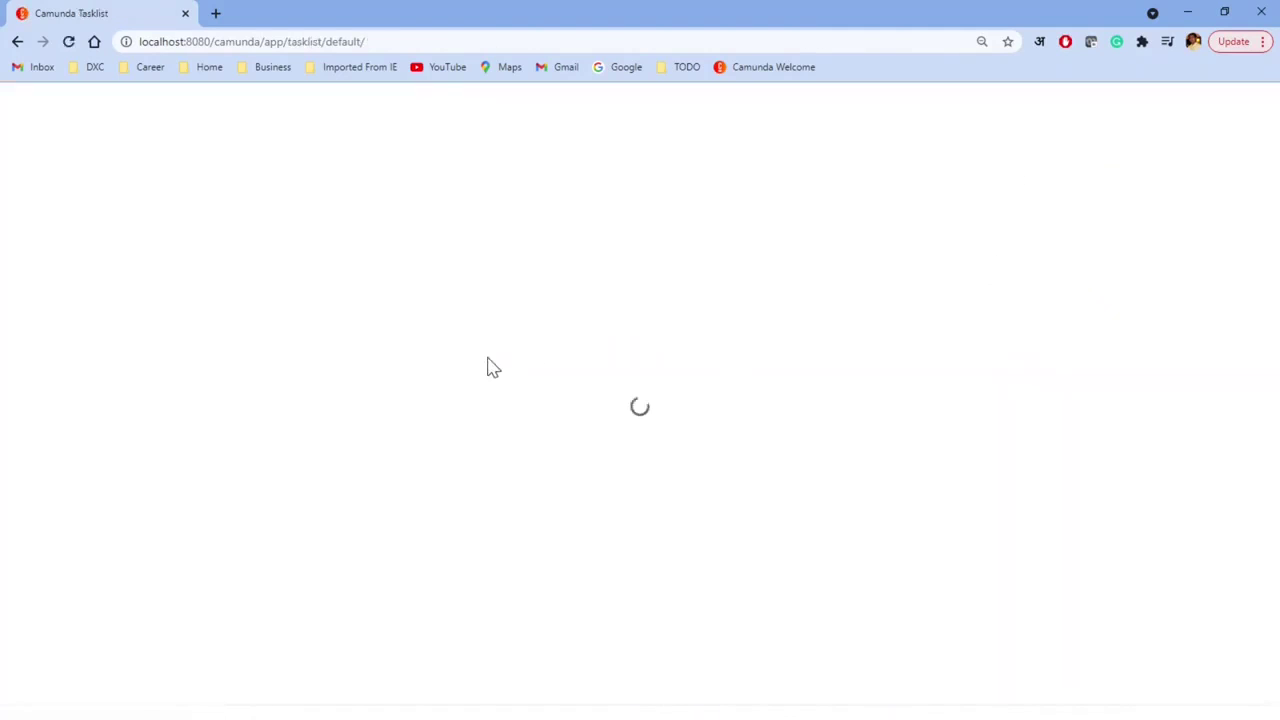
Step: Start a new demo1-insurance process instance from Tasklist
{"action": "left_click", "coordinate": [1155, 102]}
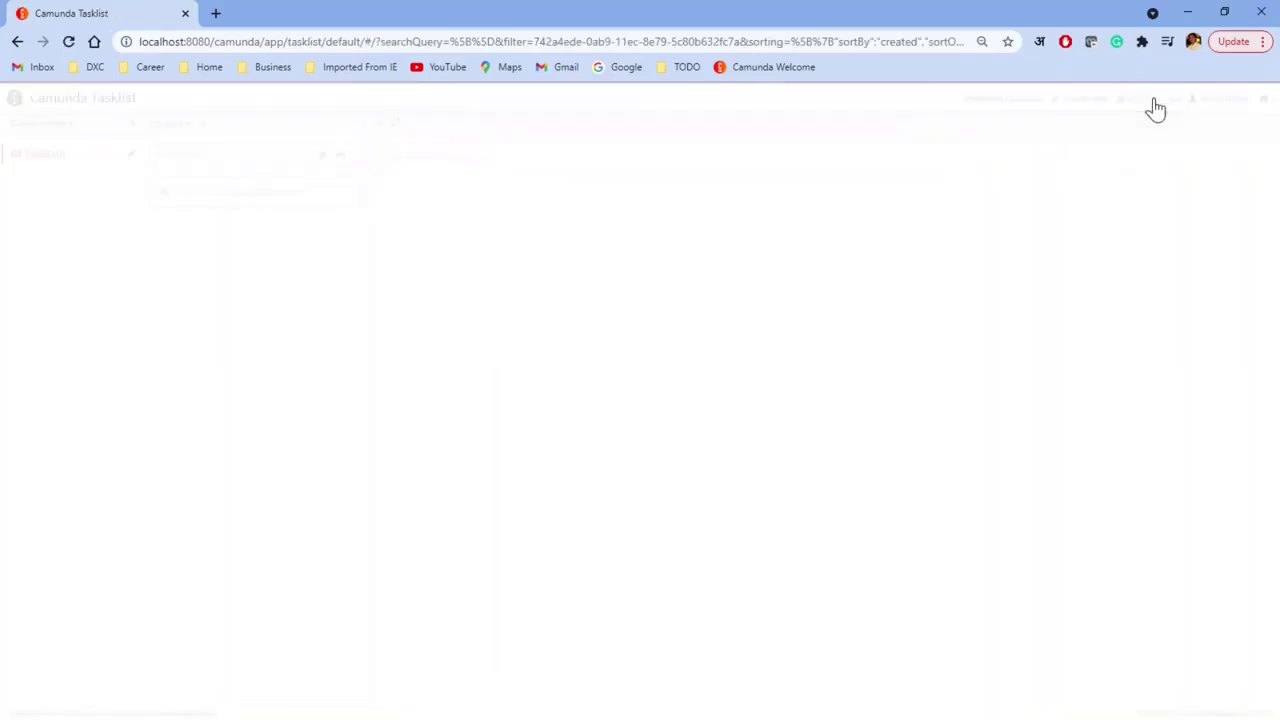
{"action": "left_click", "coordinate": [400, 198]}
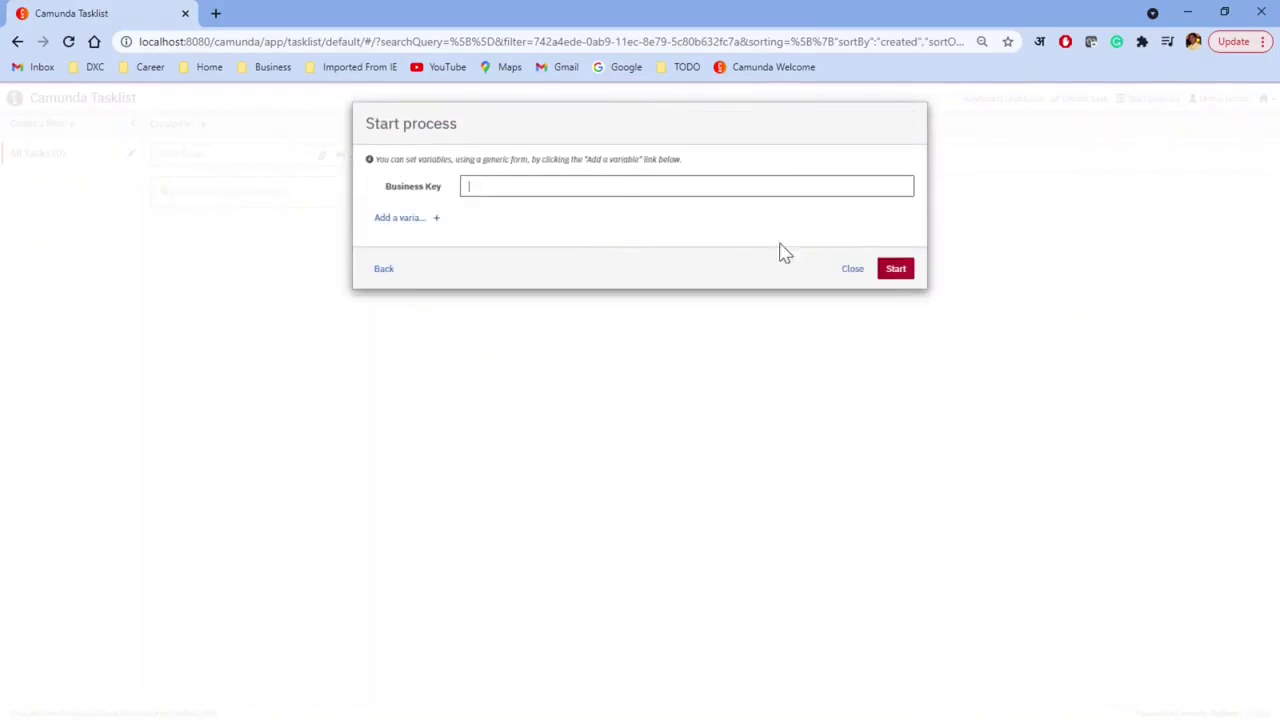
{"action": "left_click", "coordinate": [895, 270]}
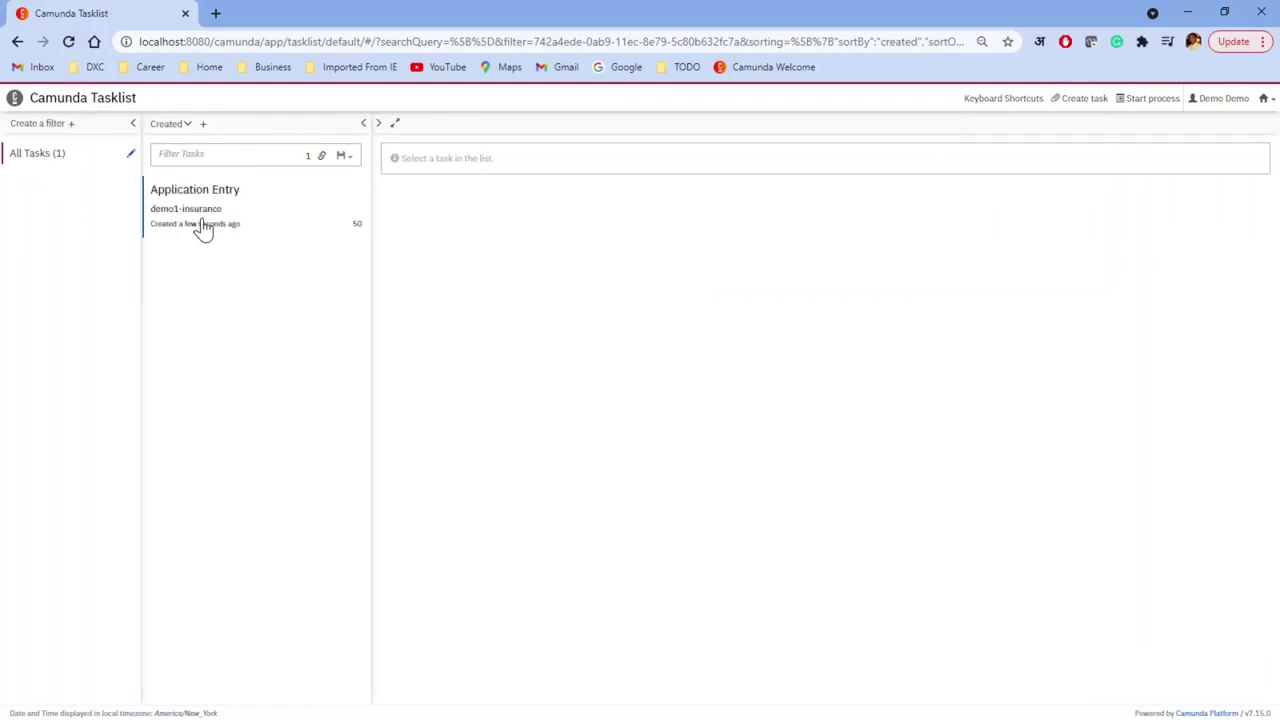
Step: Claim Application Entry, set Age 35 and Face Amount 400000, and complete it
{"action": "left_click", "coordinate": [199, 225]}
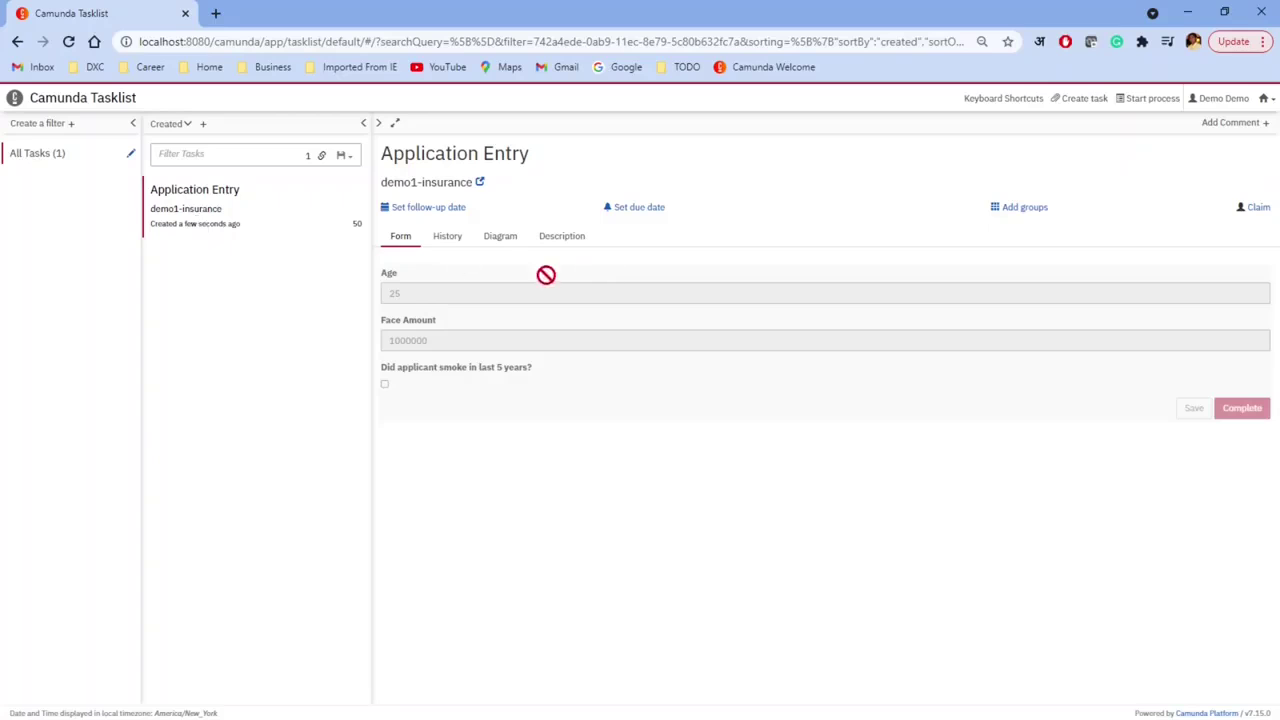
{"action": "left_click", "coordinate": [1258, 207]}
{"action": "left_click", "coordinate": [400, 293]}
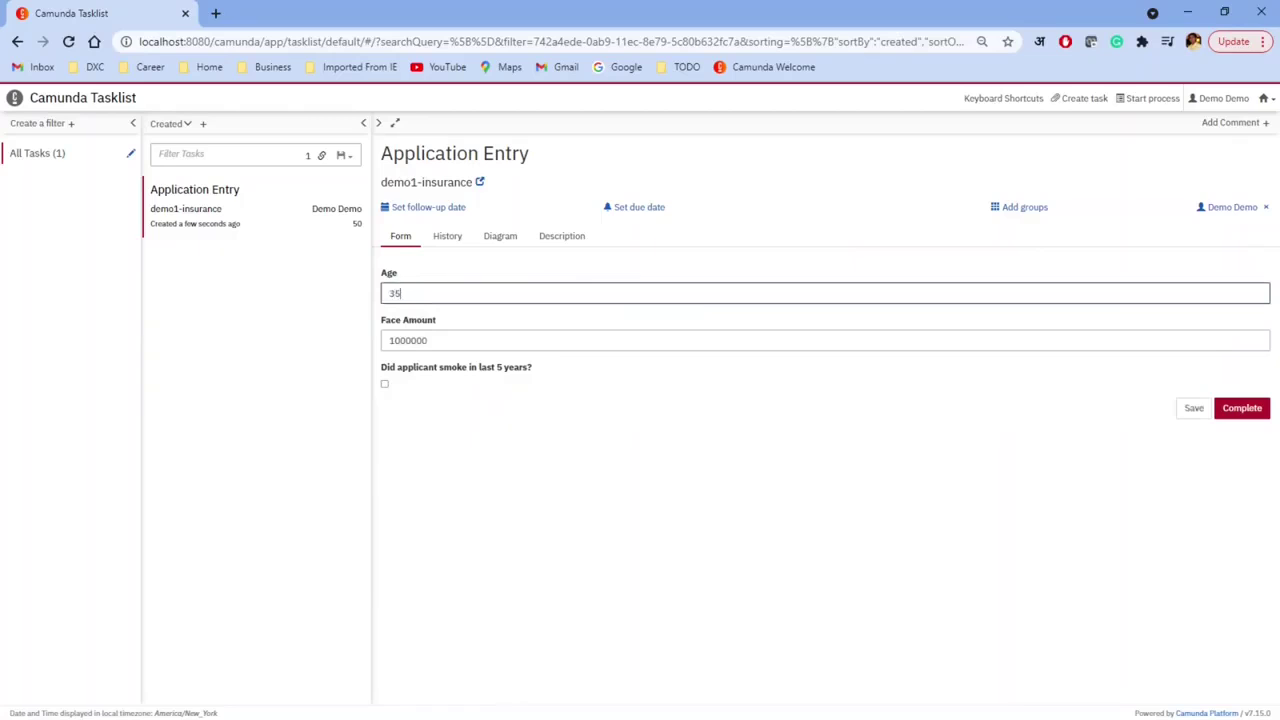
{"action": "key", "text": "Tab"}
{"action": "type", "text": "5"}
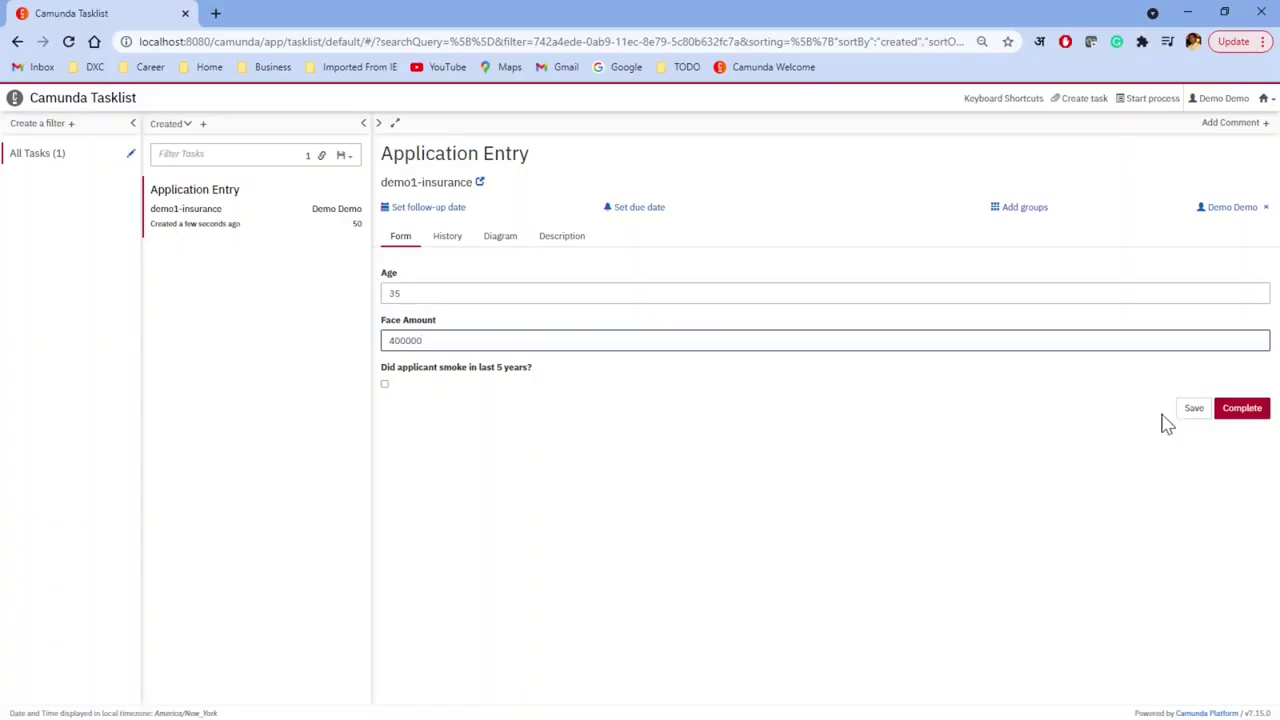
{"action": "left_click", "coordinate": [1255, 413]}
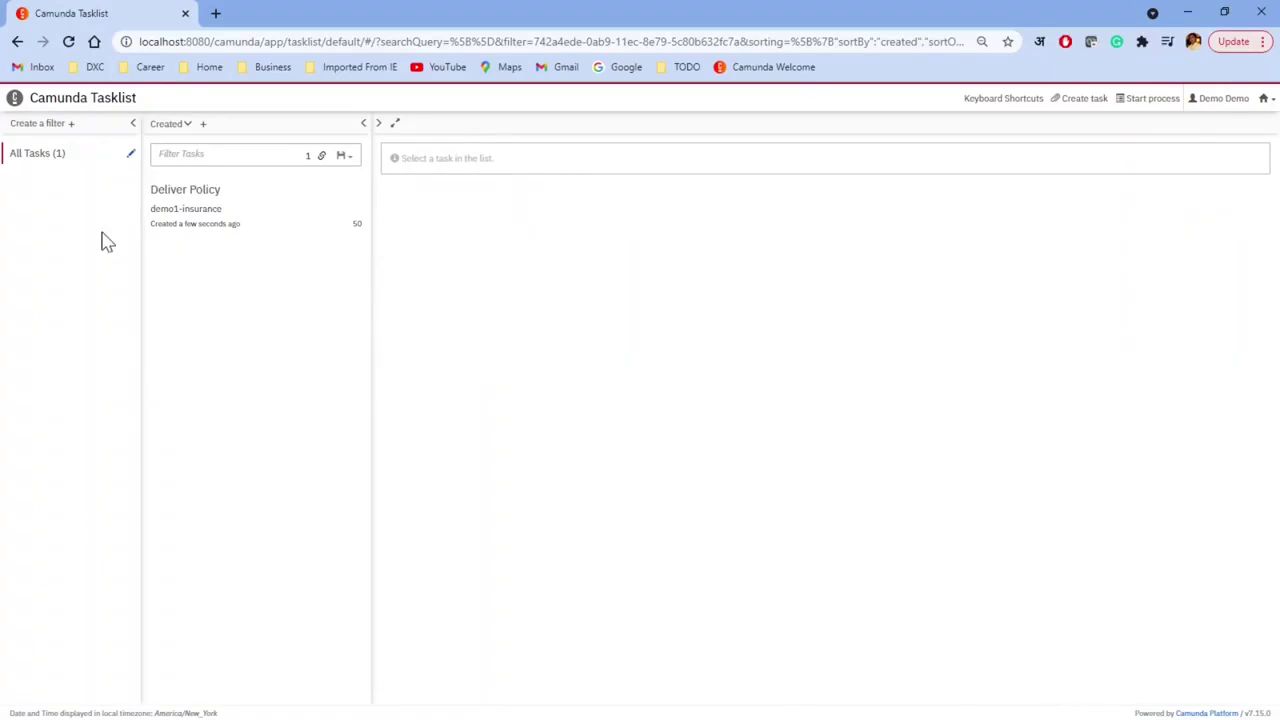
Step: In Cockpit, confirm the new demo1-insurance instance's riskLevel is green, then list decision definitions
{"action": "left_click", "coordinate": [1265, 99]}
{"action": "left_click", "coordinate": [1232, 142]}
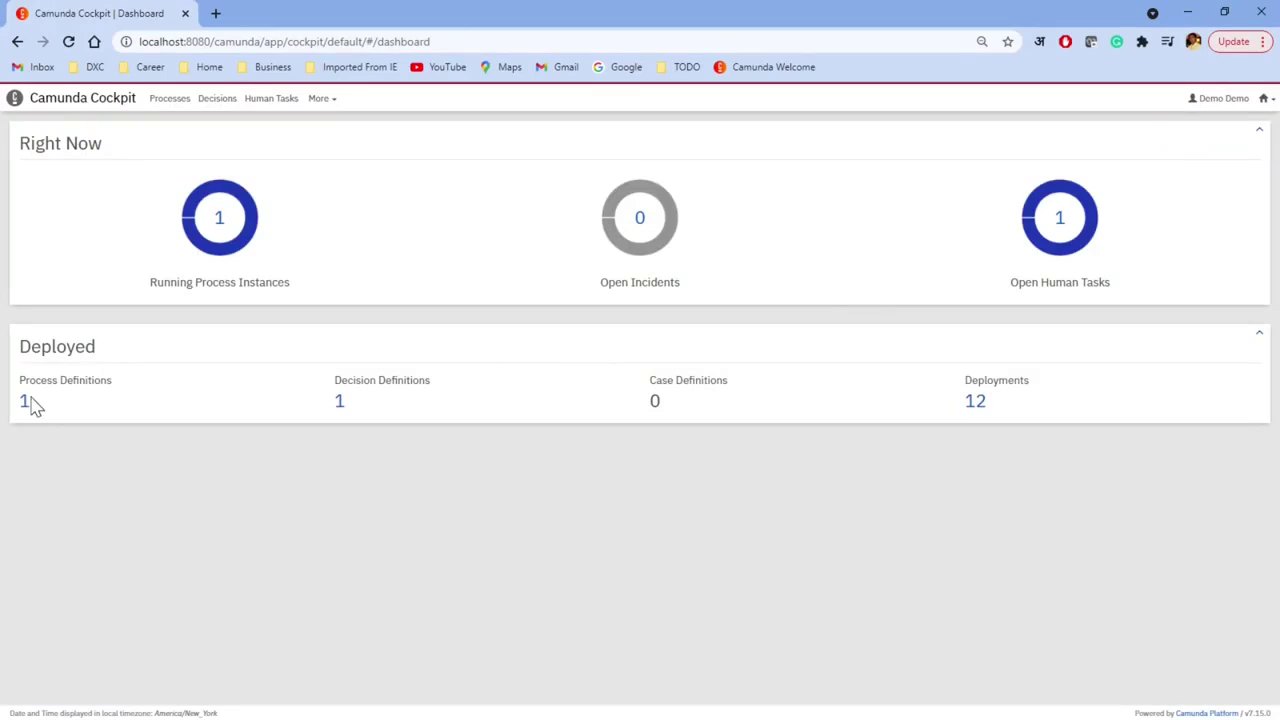
{"action": "left_click", "coordinate": [25, 402]}
{"action": "left_click", "coordinate": [770, 223]}
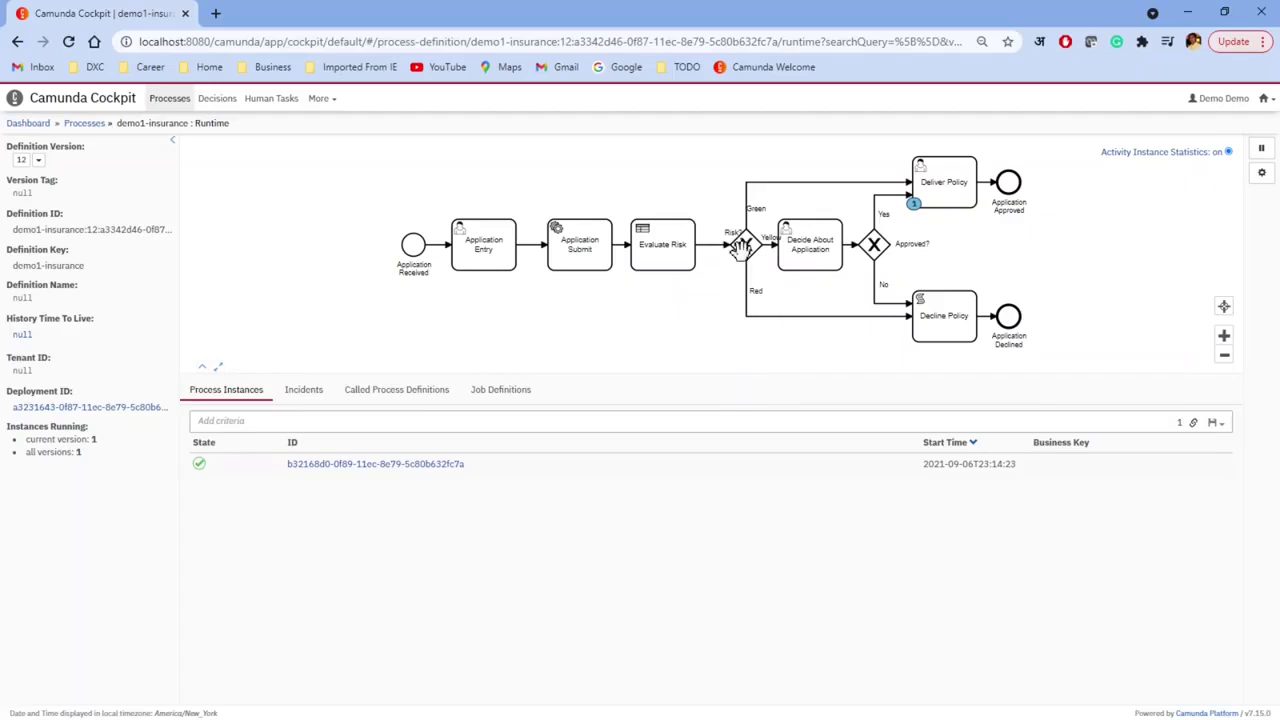
{"action": "left_click", "coordinate": [352, 466]}
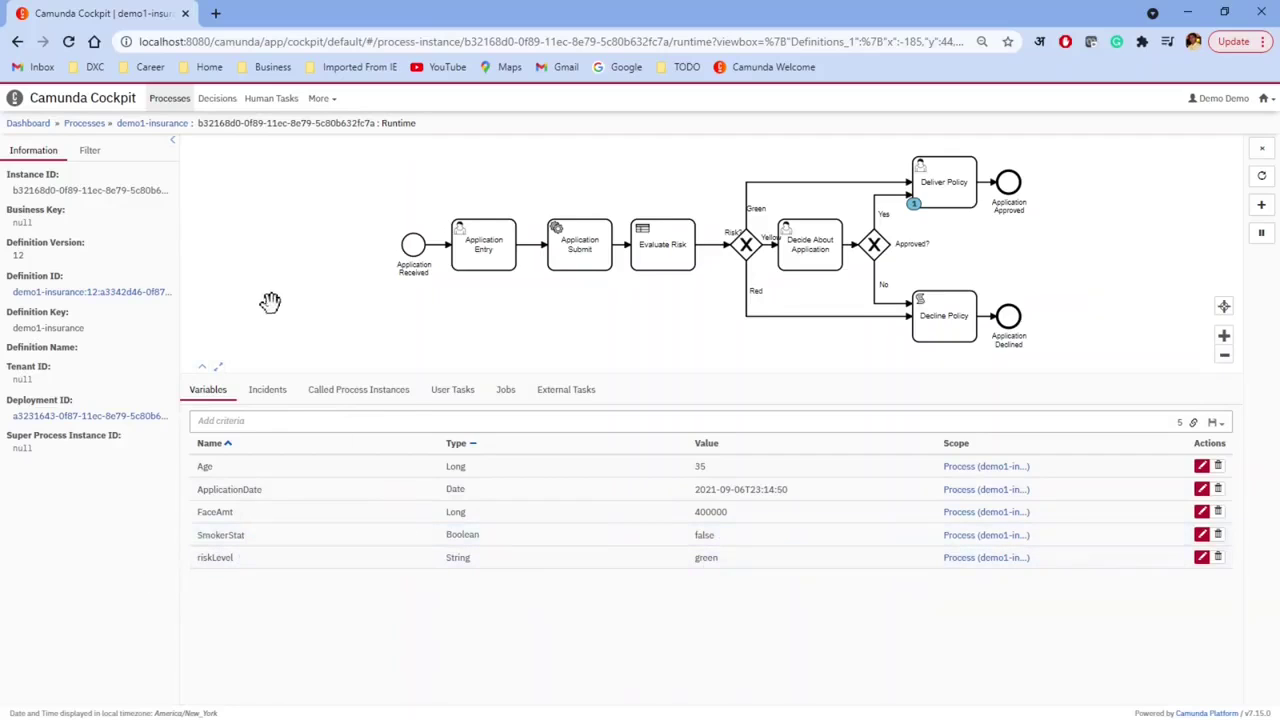
{"action": "left_click", "coordinate": [33, 124]}
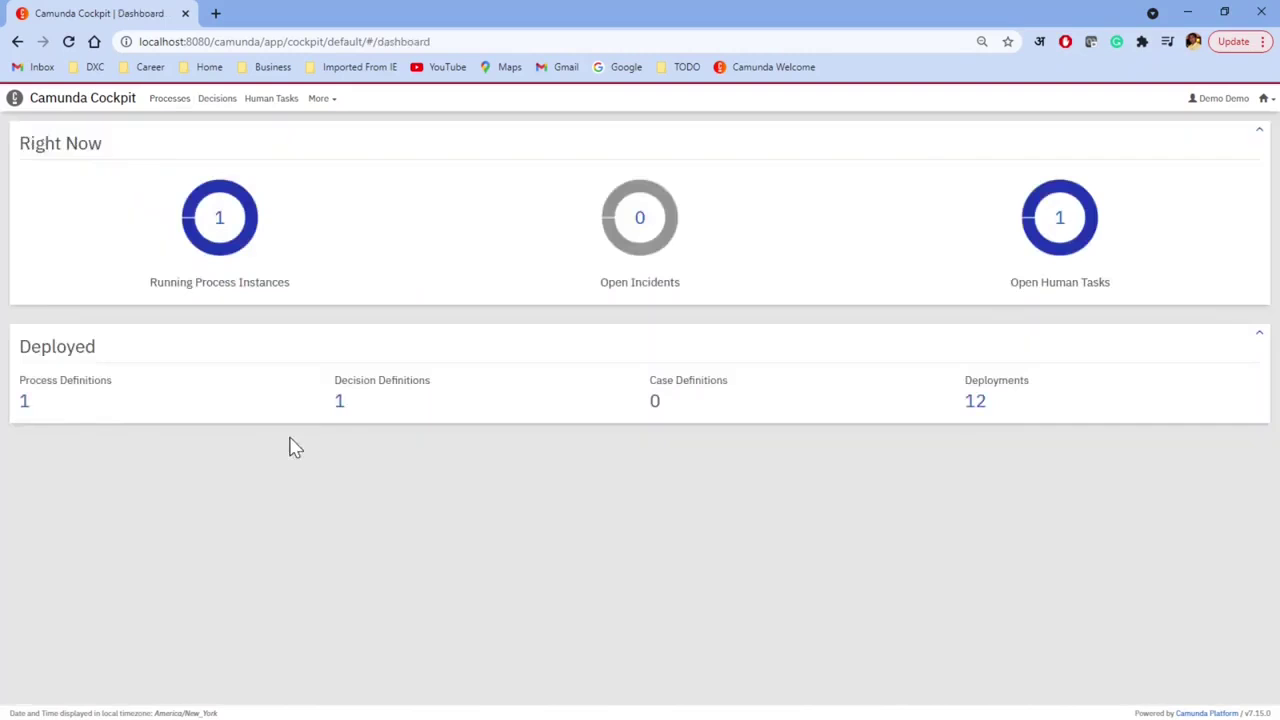
{"action": "left_click", "coordinate": [340, 403]}
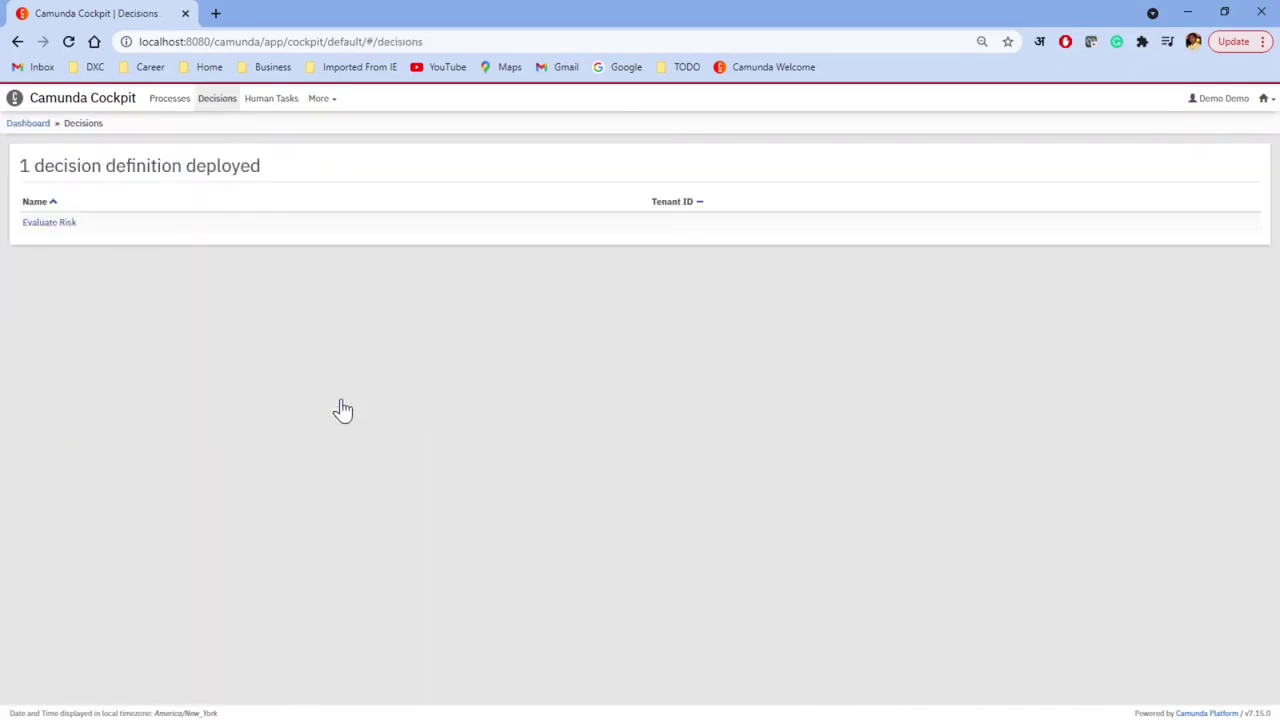
Step: Inspect the latest Evaluate Risk decision instance, where rule 8 returned green
{"action": "left_click", "coordinate": [60, 222]}
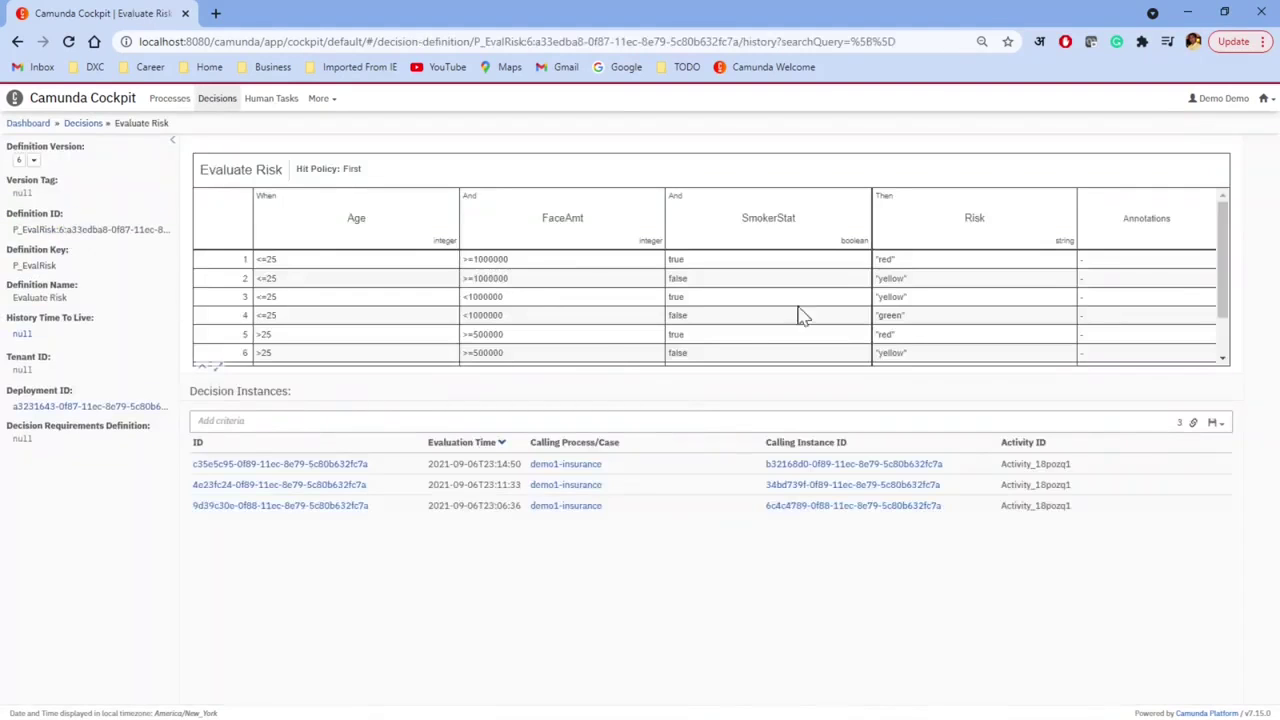
{"action": "scroll", "coordinate": [1229, 250], "scroll_direction": "down", "scroll_amount": 3}
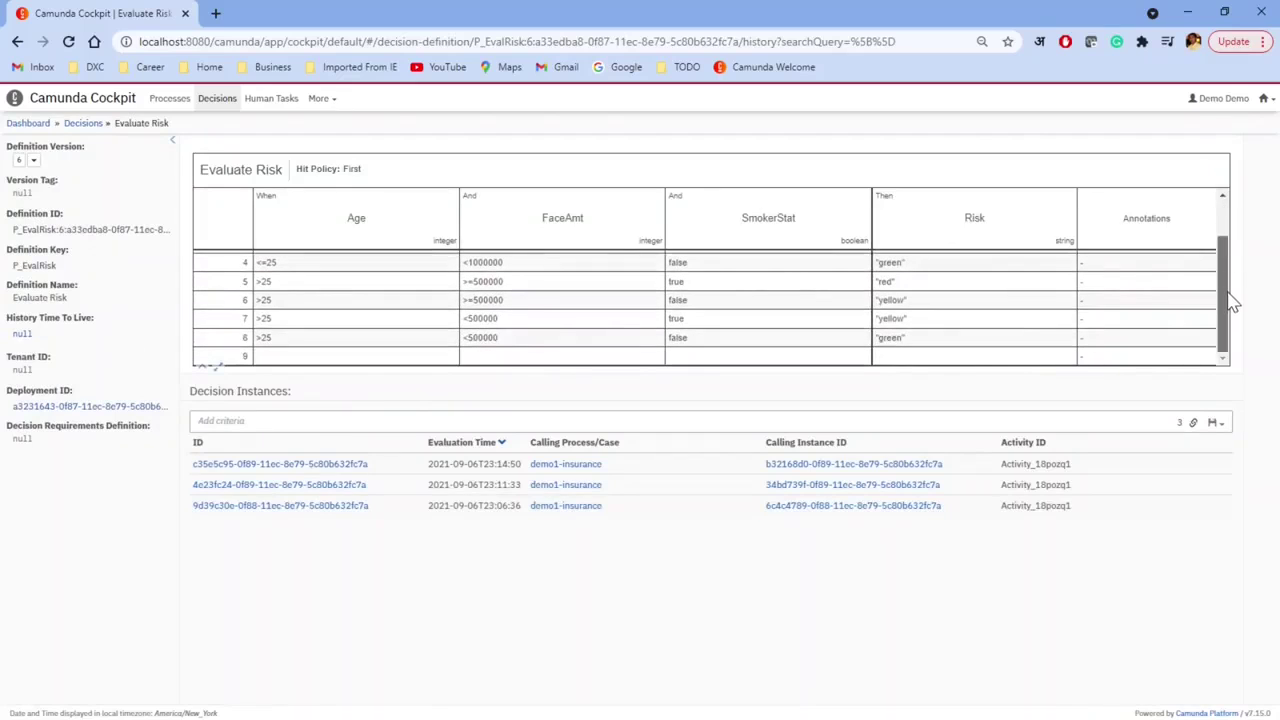
{"action": "left_click", "coordinate": [258, 466]}
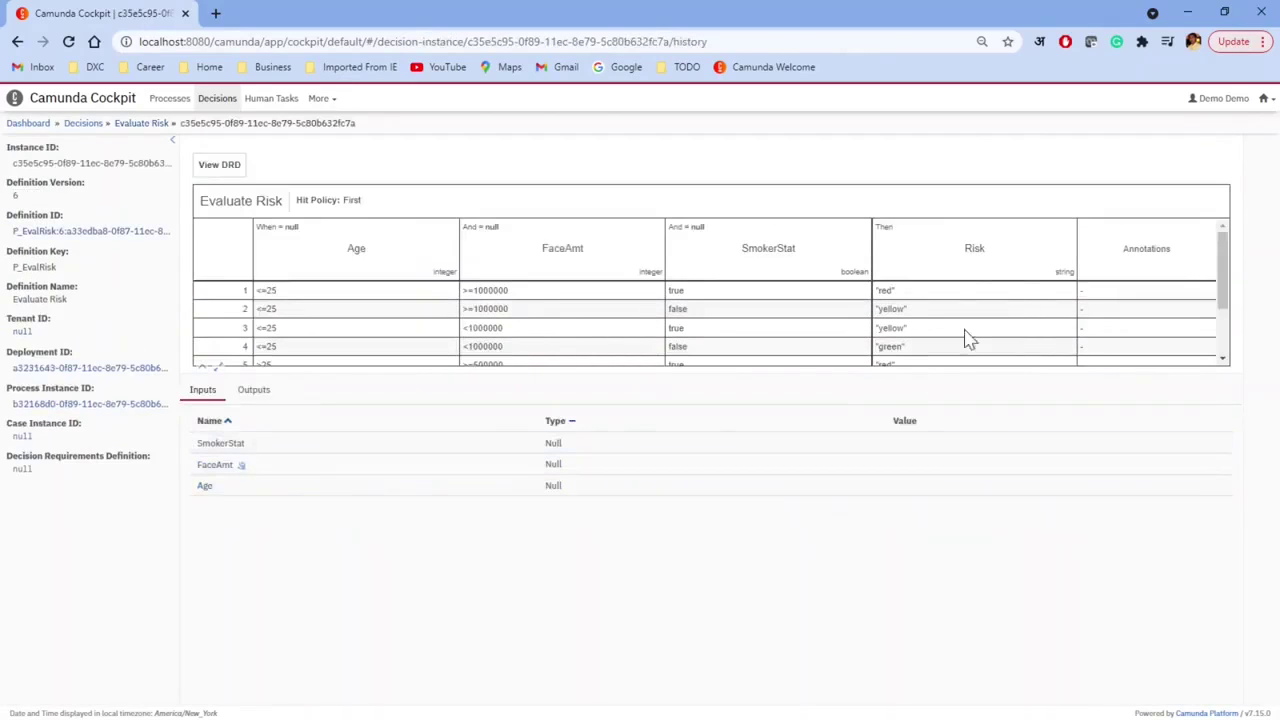
{"action": "scroll", "coordinate": [1229, 270], "scroll_direction": "down", "scroll_amount": 3}
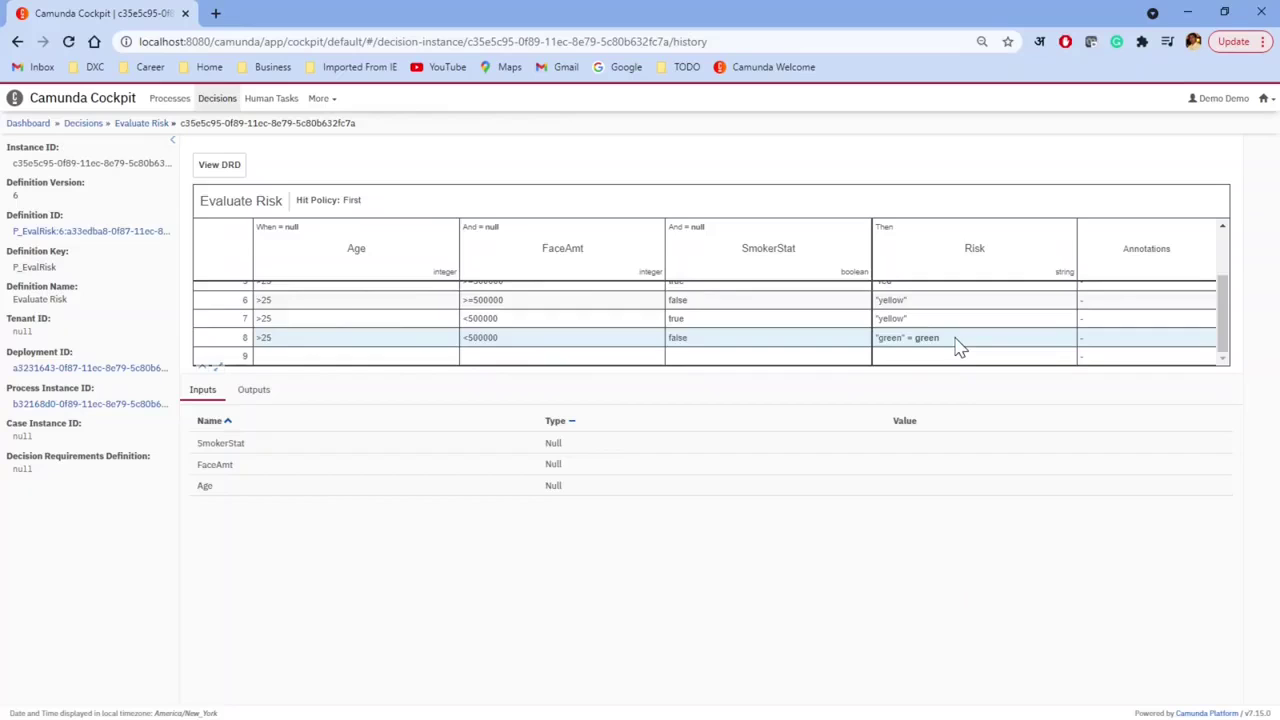
{"action": "scroll", "coordinate": [571, 286], "scroll_direction": "up", "scroll_amount": 1}
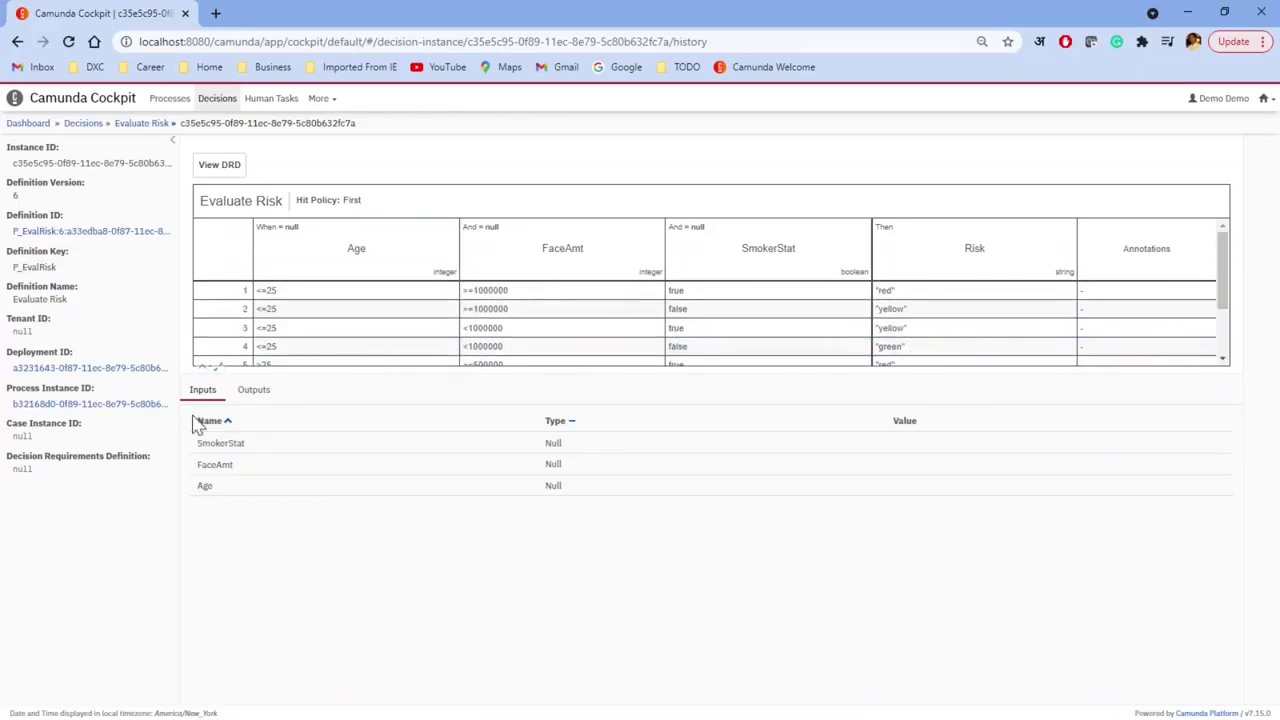
Step: In Tasklist, claim and complete the Deliver Policy task
{"action": "left_click", "coordinate": [1265, 99]}
{"action": "left_click", "coordinate": [1222, 144]}
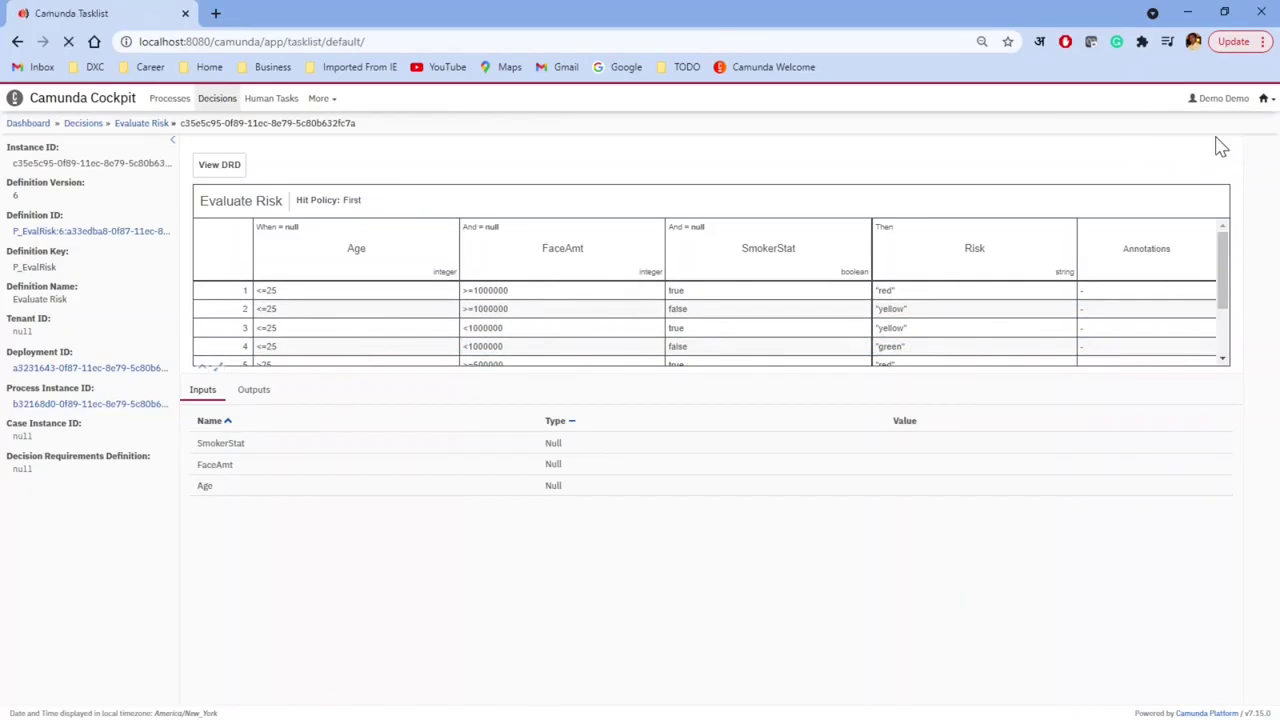
{"action": "left_click", "coordinate": [180, 224]}
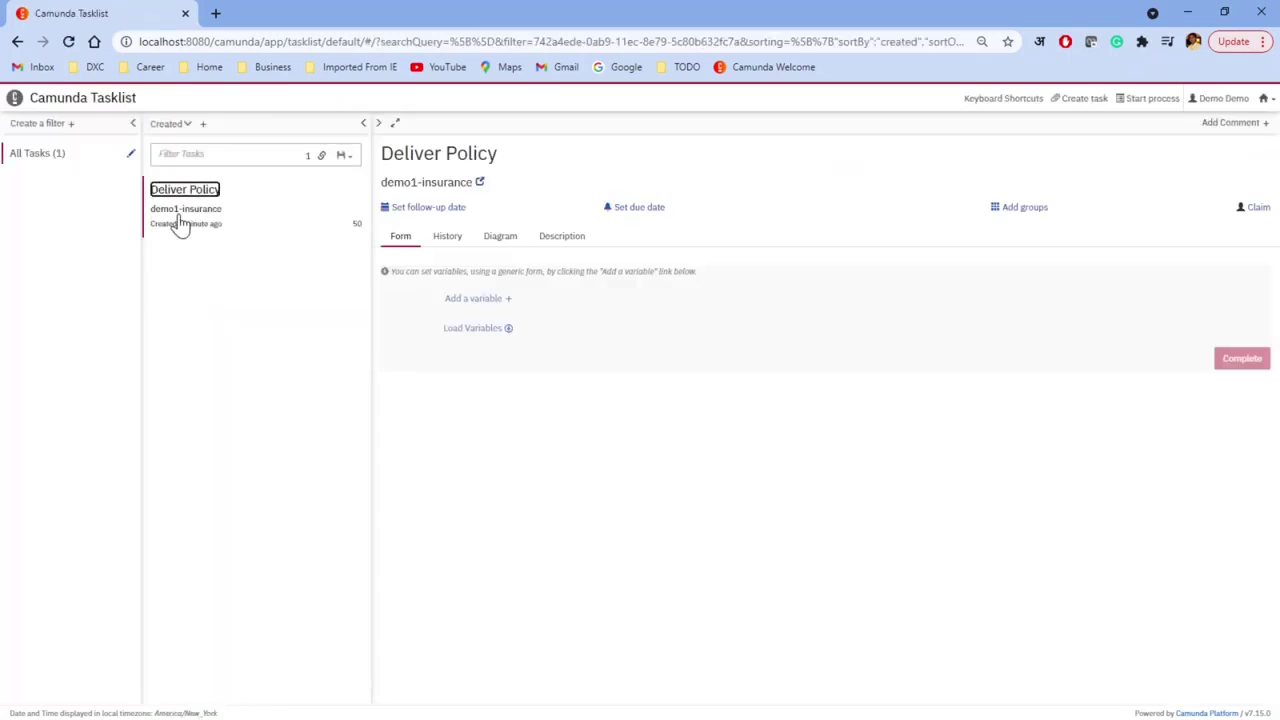
{"action": "left_click", "coordinate": [1252, 212]}
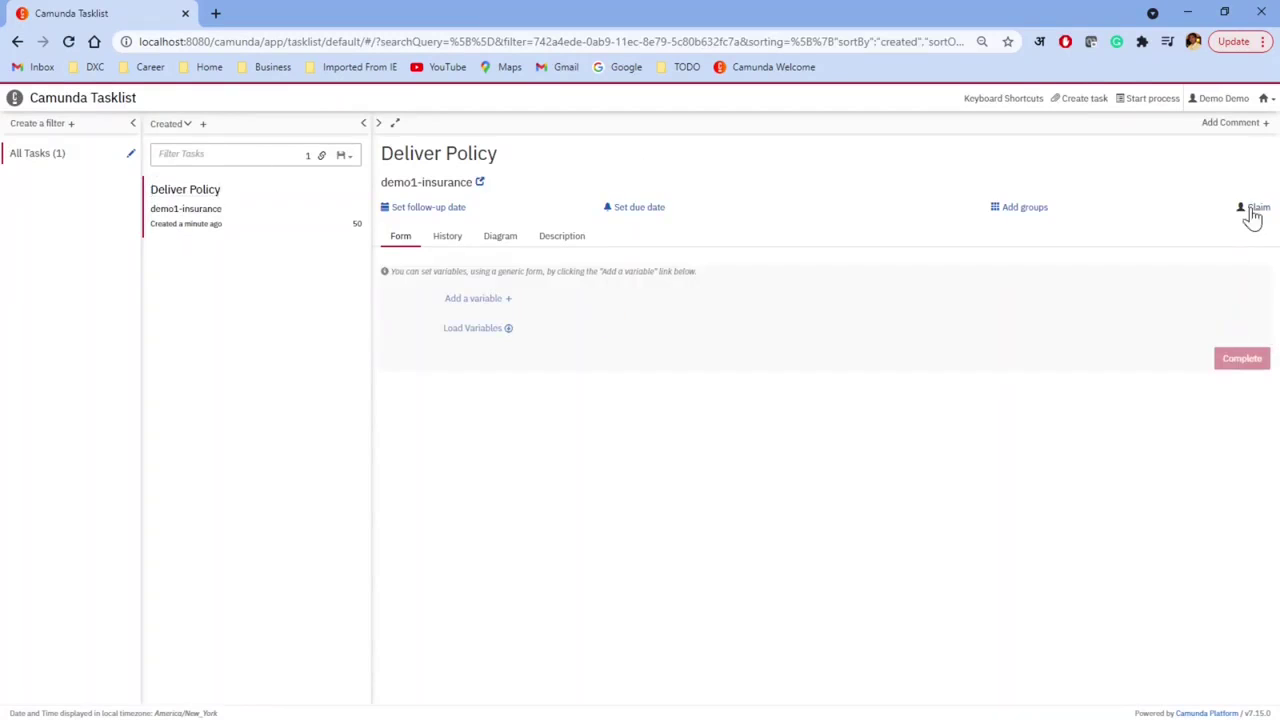
{"action": "left_click", "coordinate": [1240, 359]}
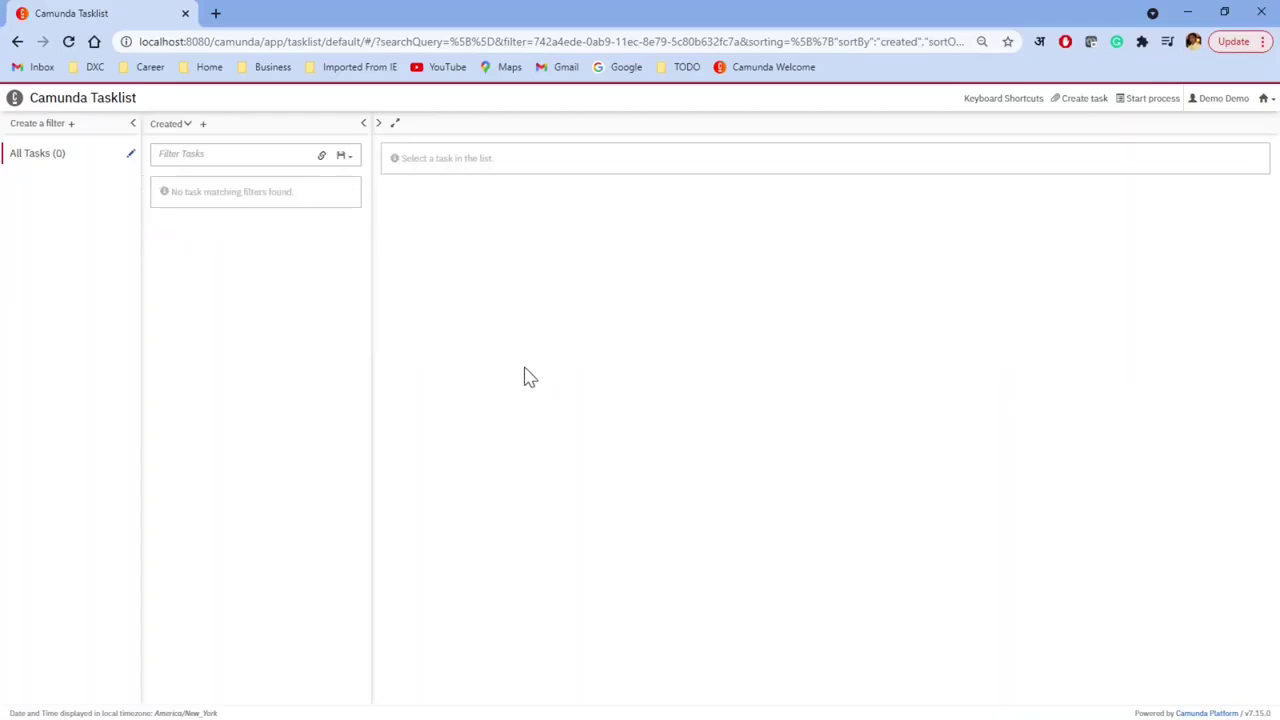
Step: Confirm in Cockpit that demo1-insurance has no running instances, ending on the dashboard
{"action": "left_click", "coordinate": [1265, 99]}
{"action": "left_click", "coordinate": [1214, 144]}
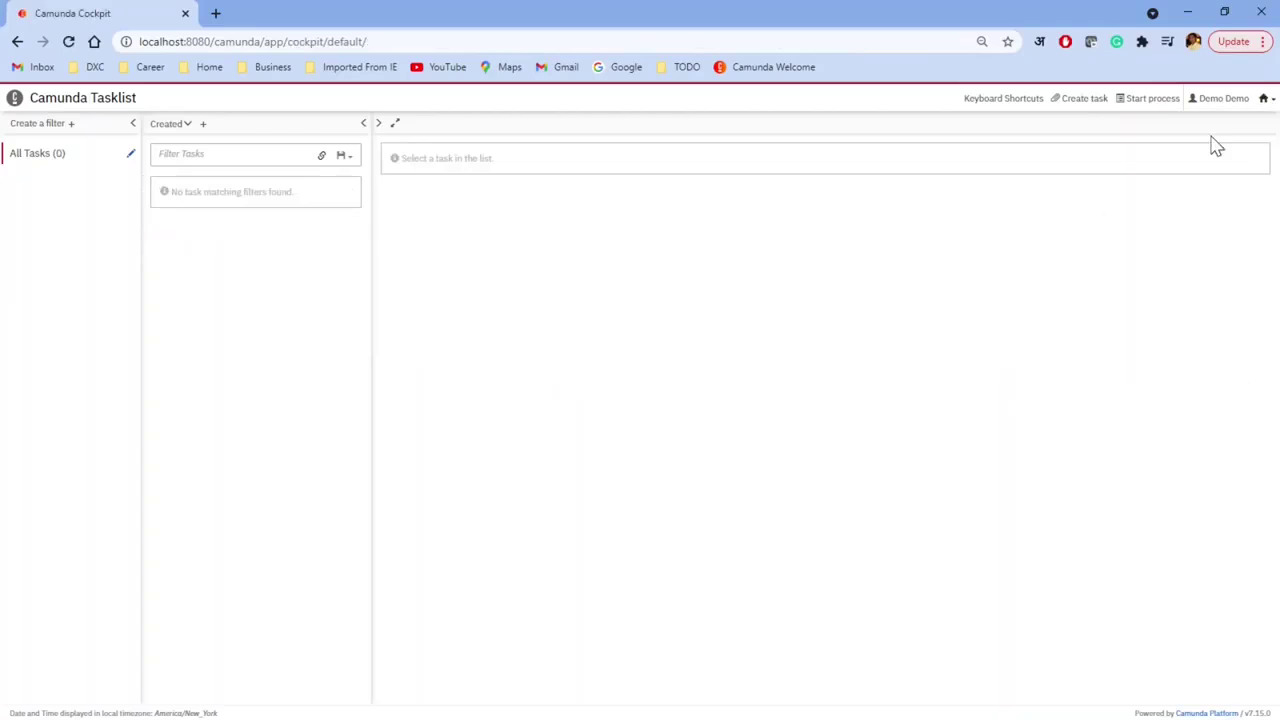
{"action": "left_click", "coordinate": [22, 406]}
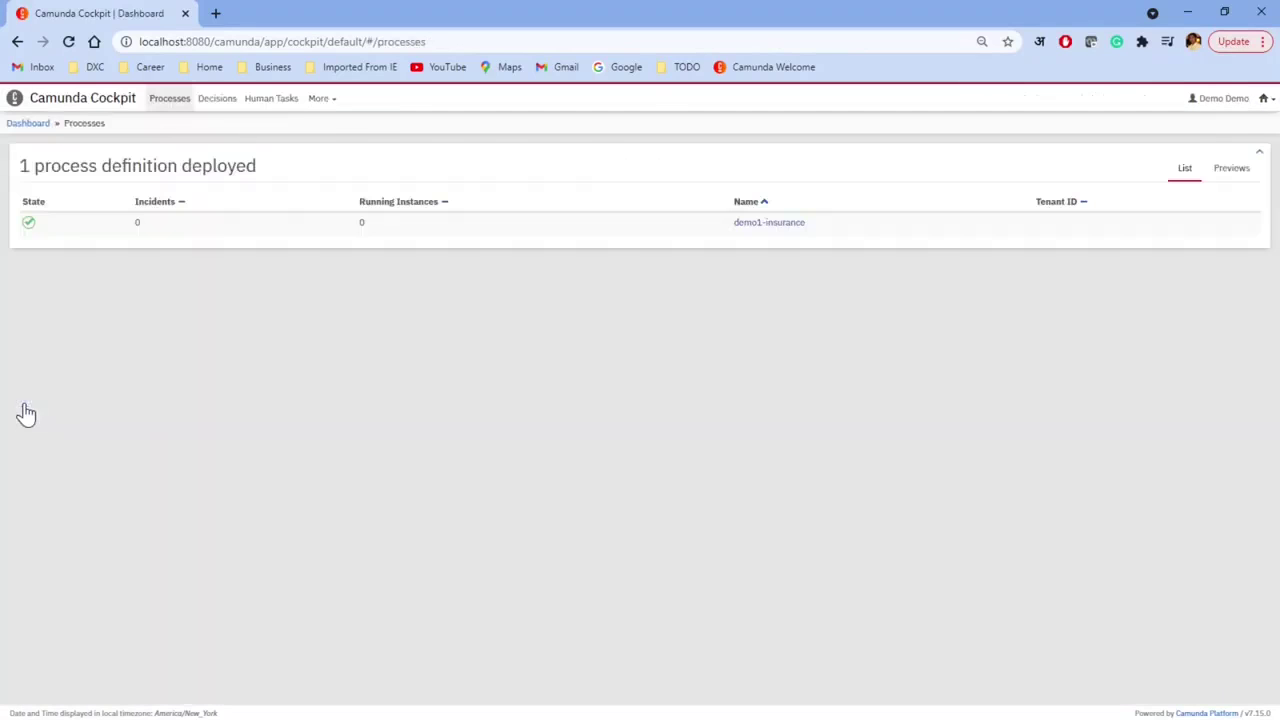
{"action": "left_click", "coordinate": [770, 223]}
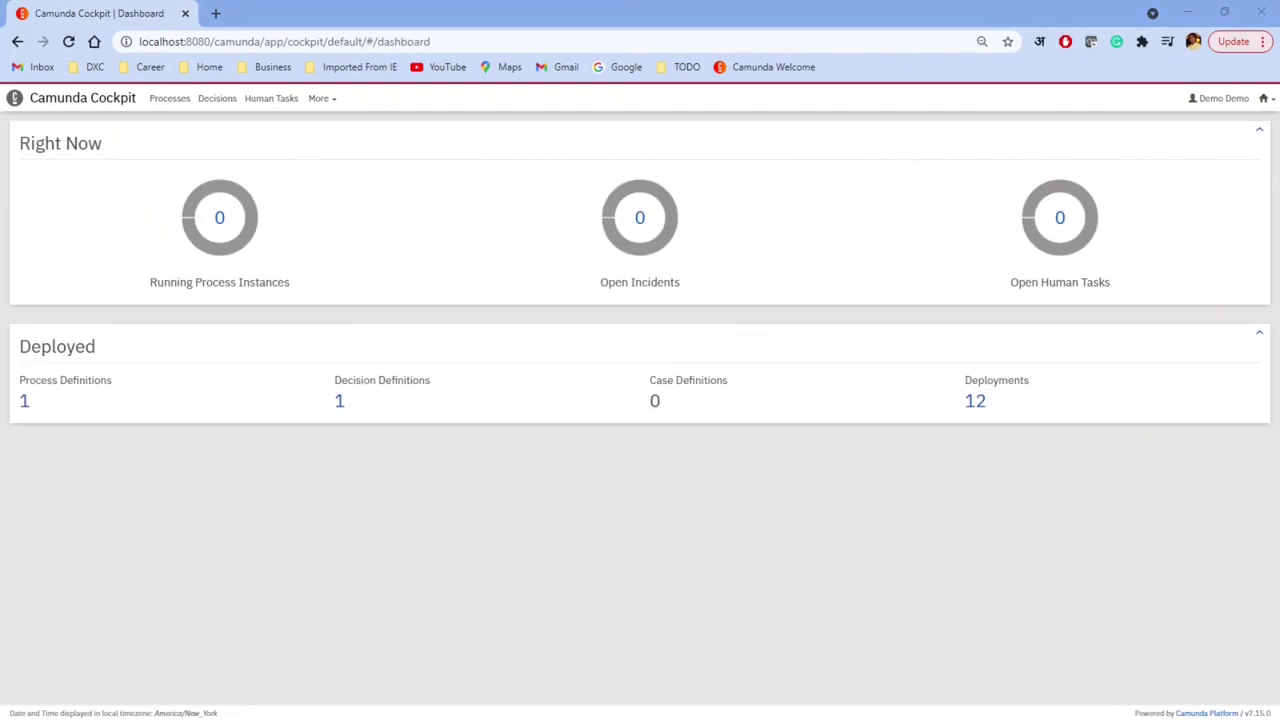
{"action": "left_click", "coordinate": [1265, 98]}
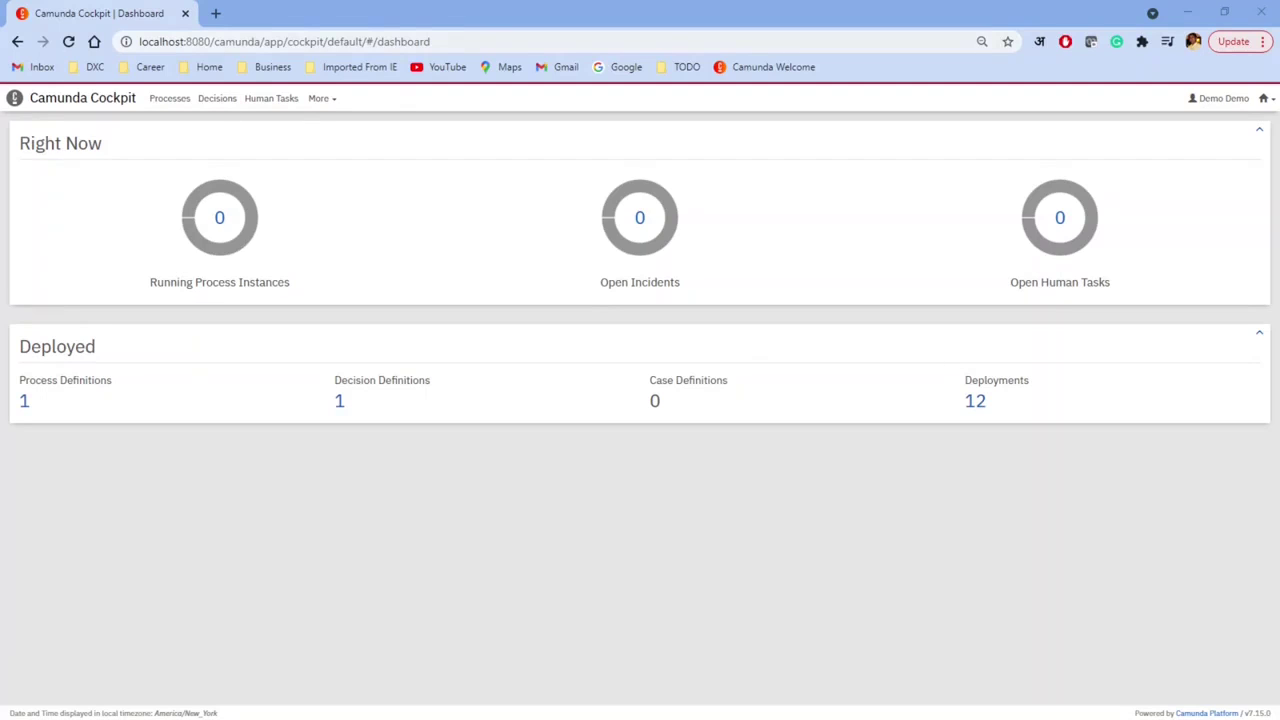
Step: Open the empty Tasklist, then switch to Postman's Underwriter Approve task/complete request
{"action": "left_click", "coordinate": [1266, 101]}
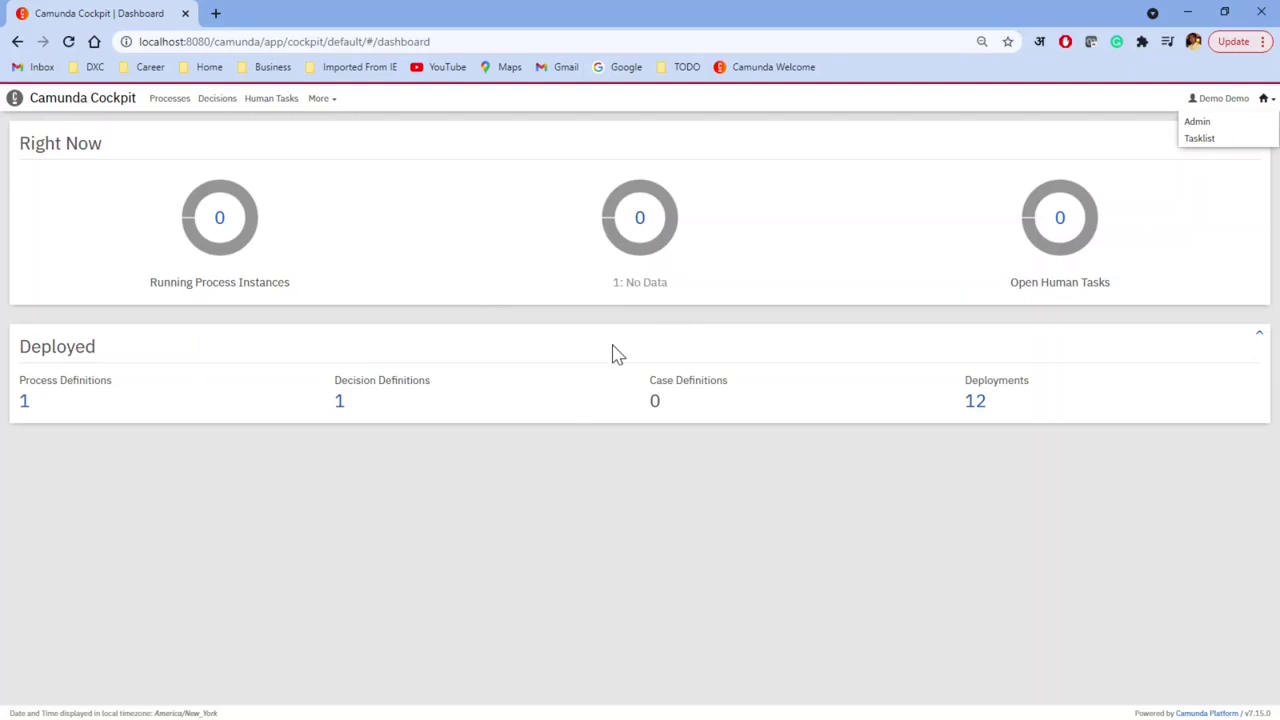
{"action": "left_click", "coordinate": [1202, 142]}
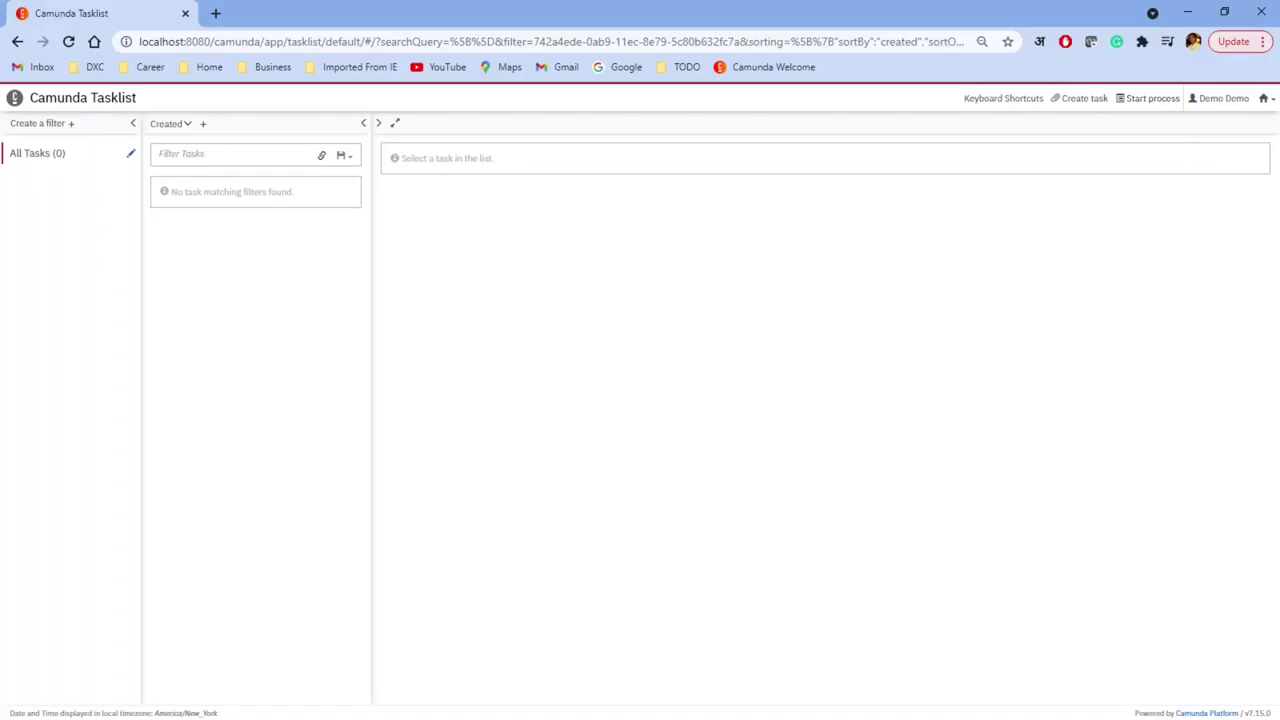
{"action": "key", "text": "alt+Tab"}
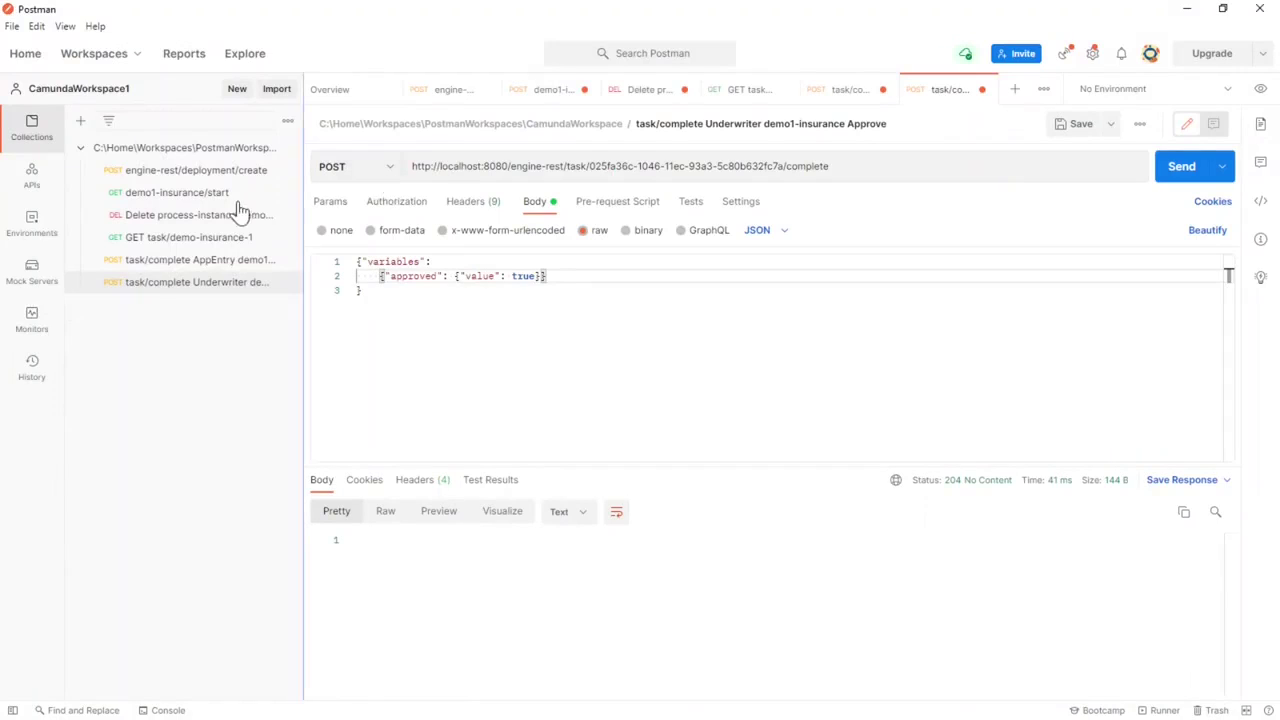
Step: Review the demo1-insurance/start request's engine-rest URL, headers and empty JSON body
{"action": "left_click", "coordinate": [194, 194]}
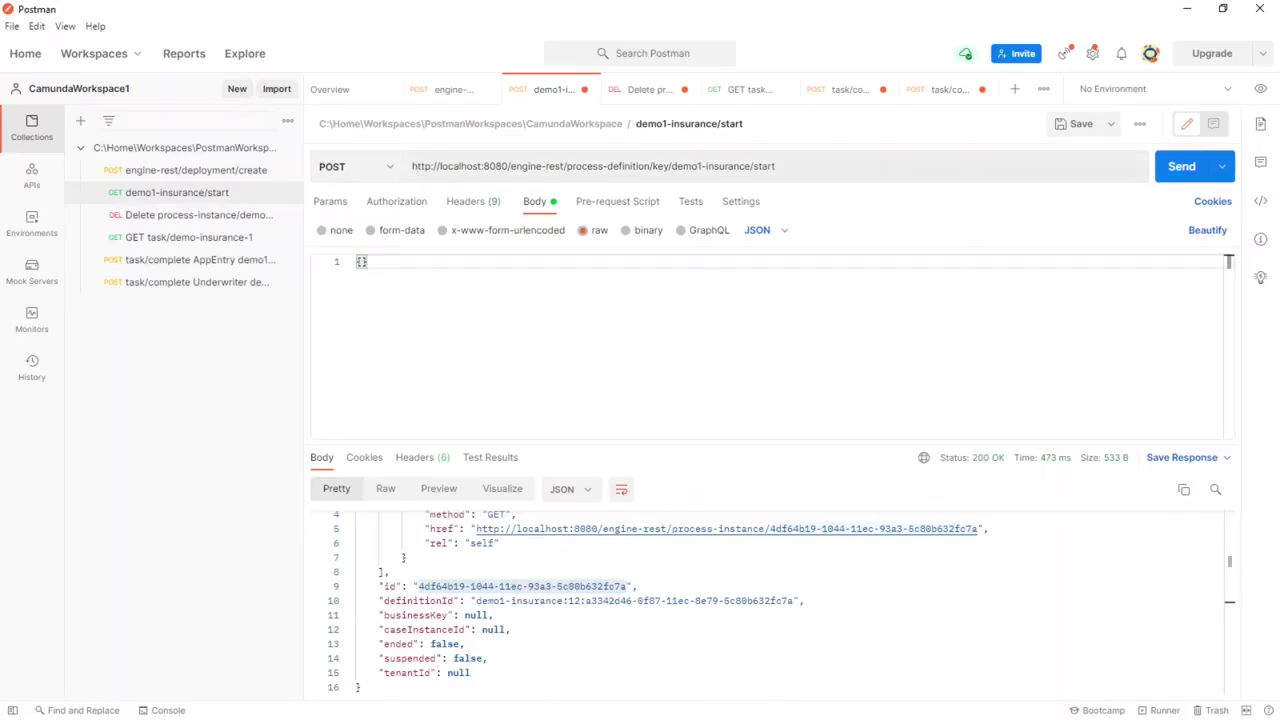
{"action": "left_click_drag", "start_coordinate": [411, 166], "coordinate": [508, 166]}
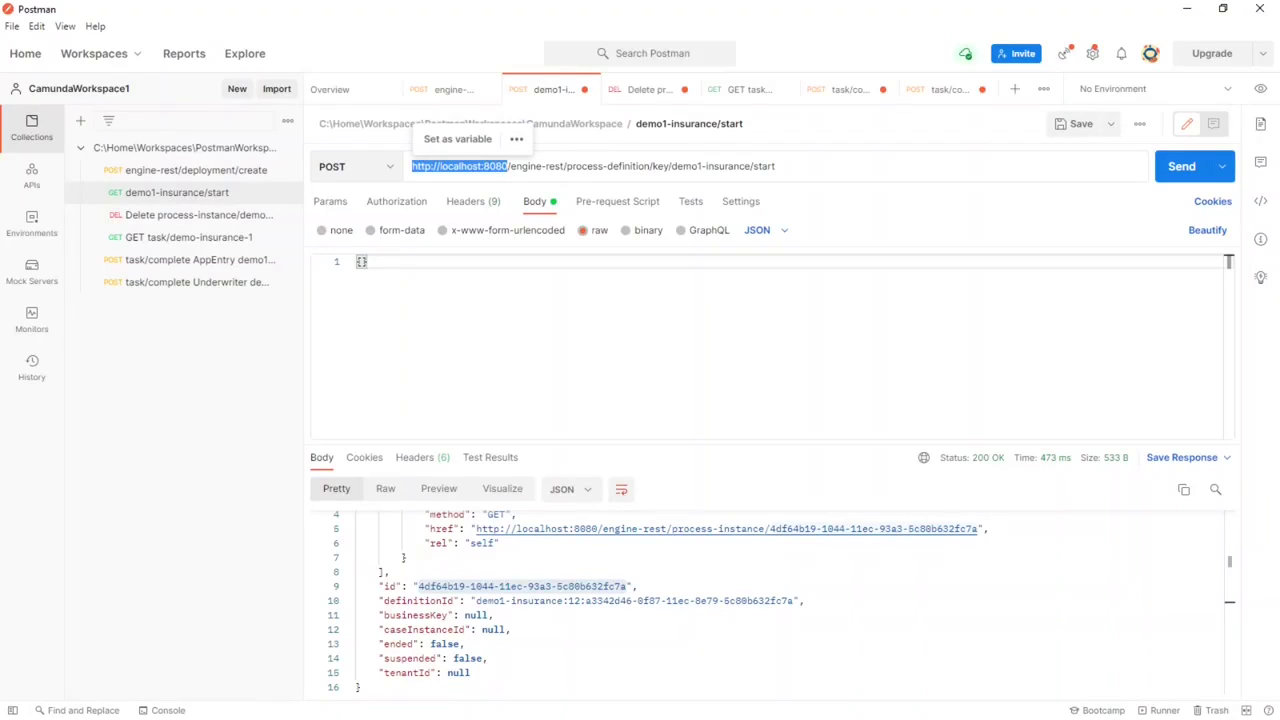
{"action": "left_click_drag", "start_coordinate": [511, 166], "coordinate": [776, 166]}
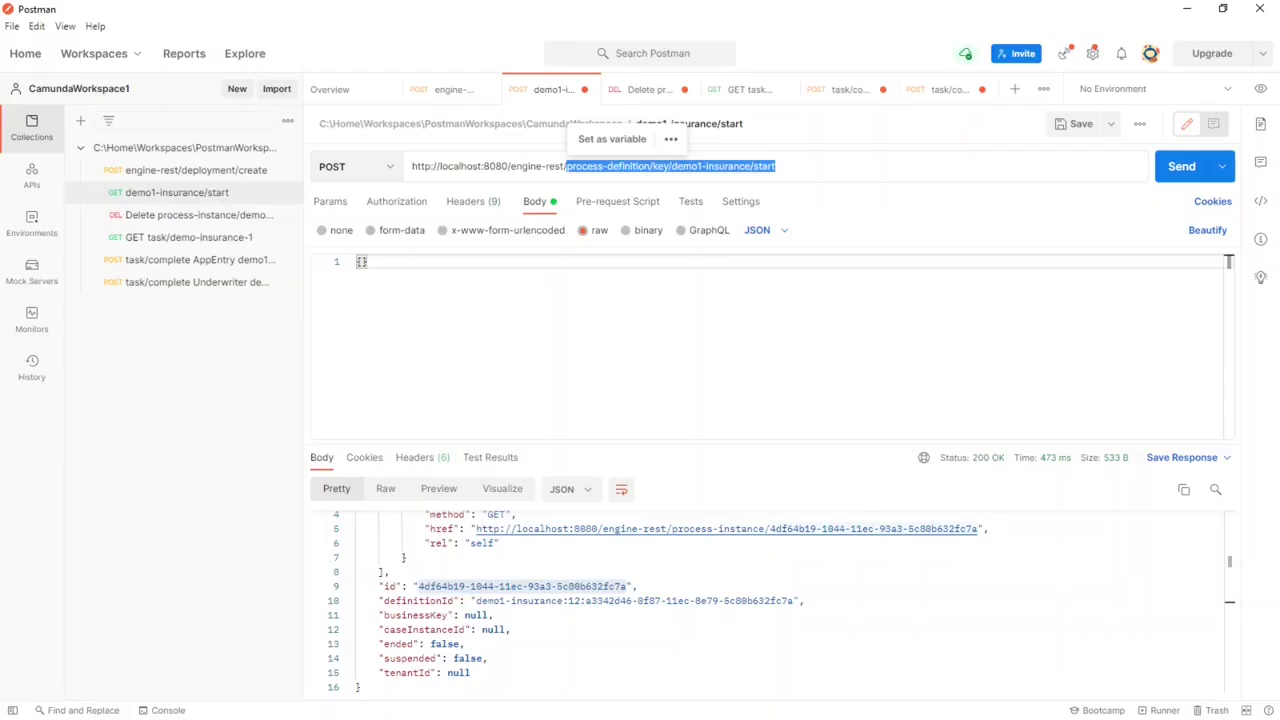
{"action": "left_click_drag", "start_coordinate": [671, 166], "coordinate": [776, 166]}
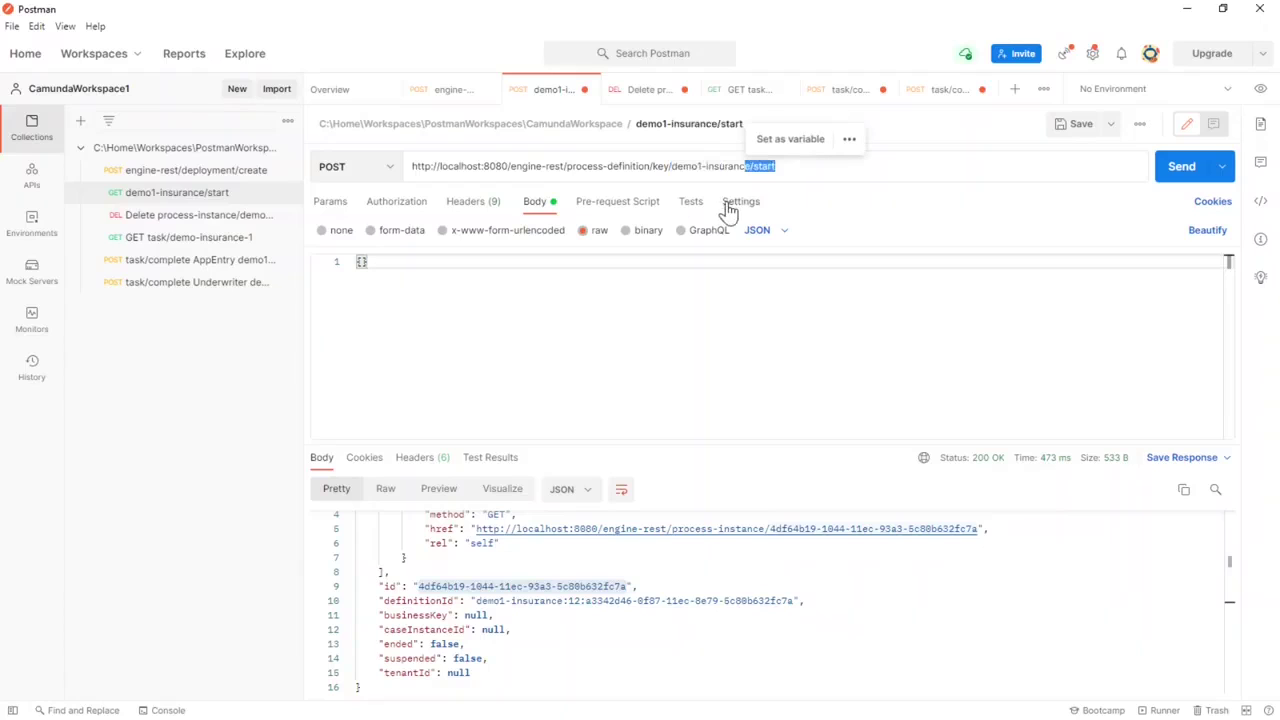
{"action": "left_click", "coordinate": [468, 205]}
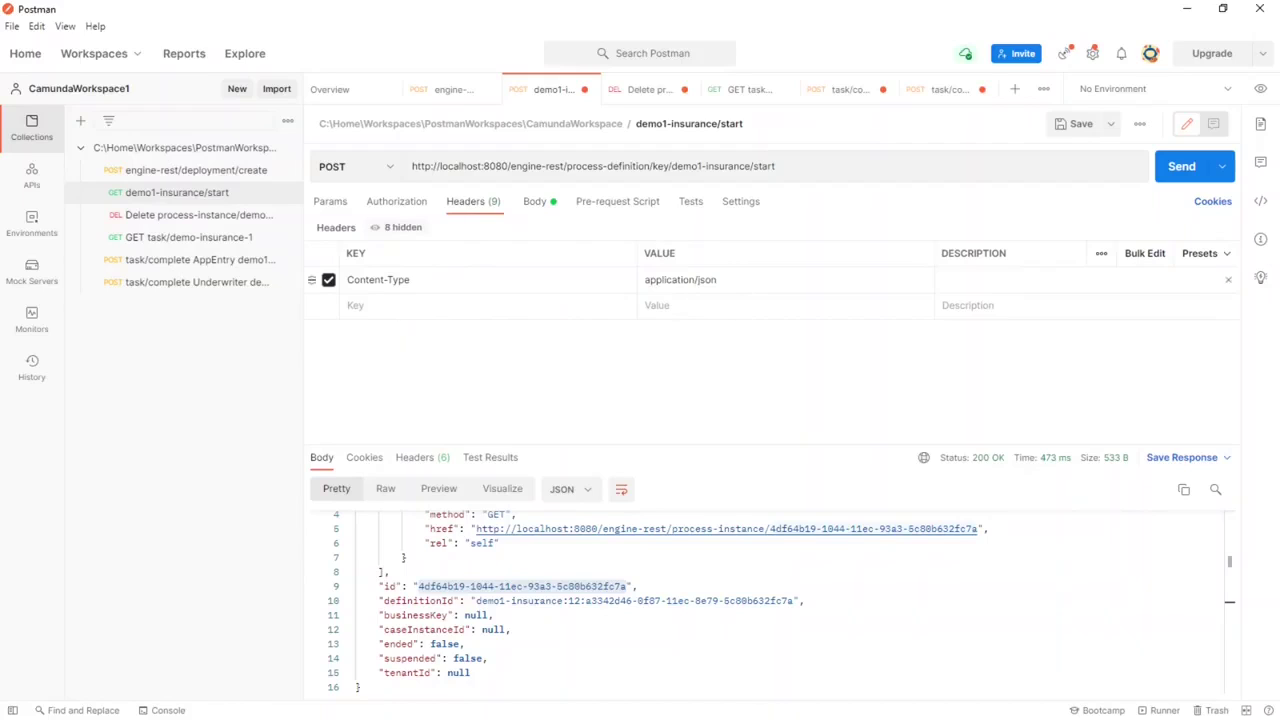
{"action": "left_click", "coordinate": [534, 205]}
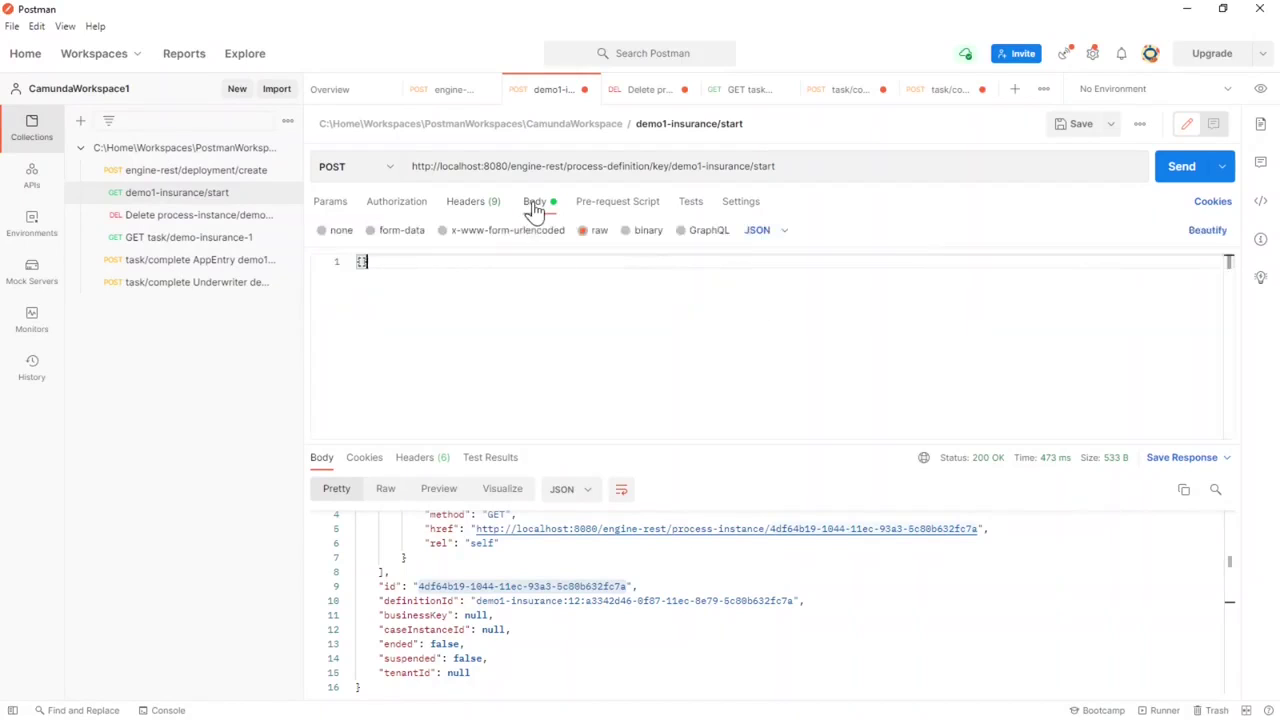
{"action": "left_click", "coordinate": [355, 275]}
Step: Send the start request, getting 200 OK with a new instance, and return to the browser
{"action": "left_click", "coordinate": [1190, 170]}
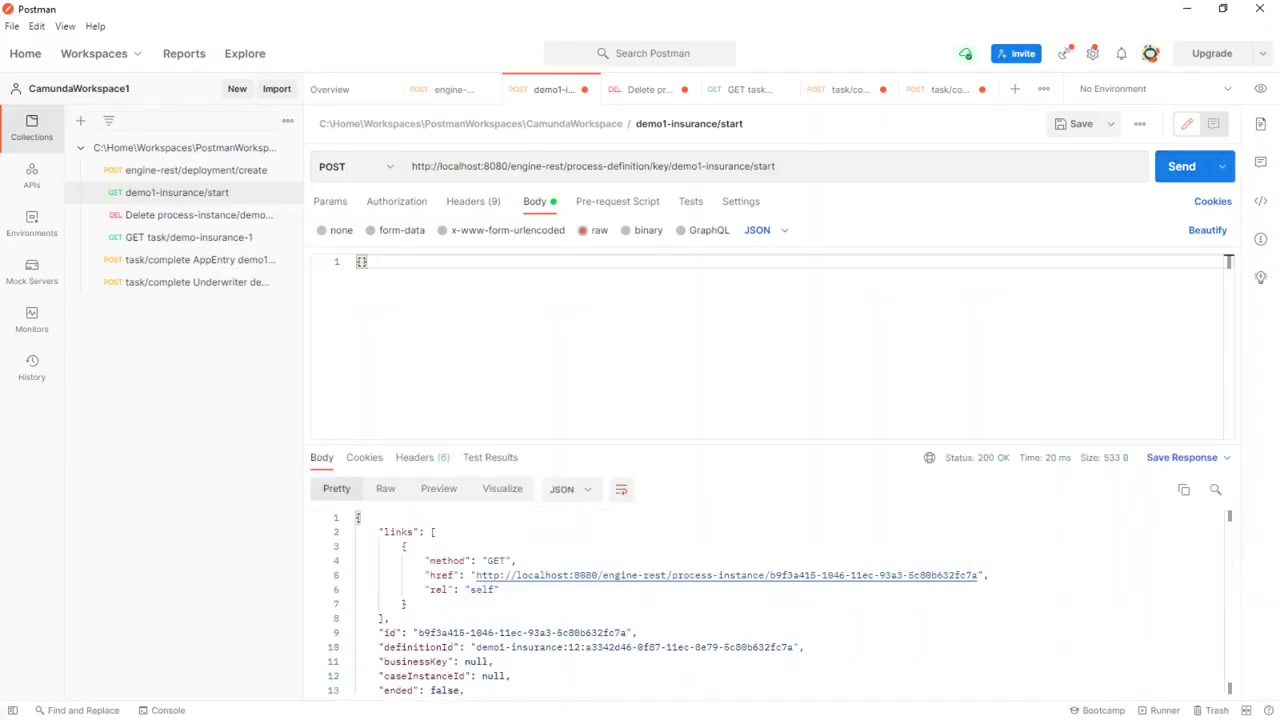
{"action": "scroll", "coordinate": [782, 603], "scroll_direction": "down", "scroll_amount": 2}
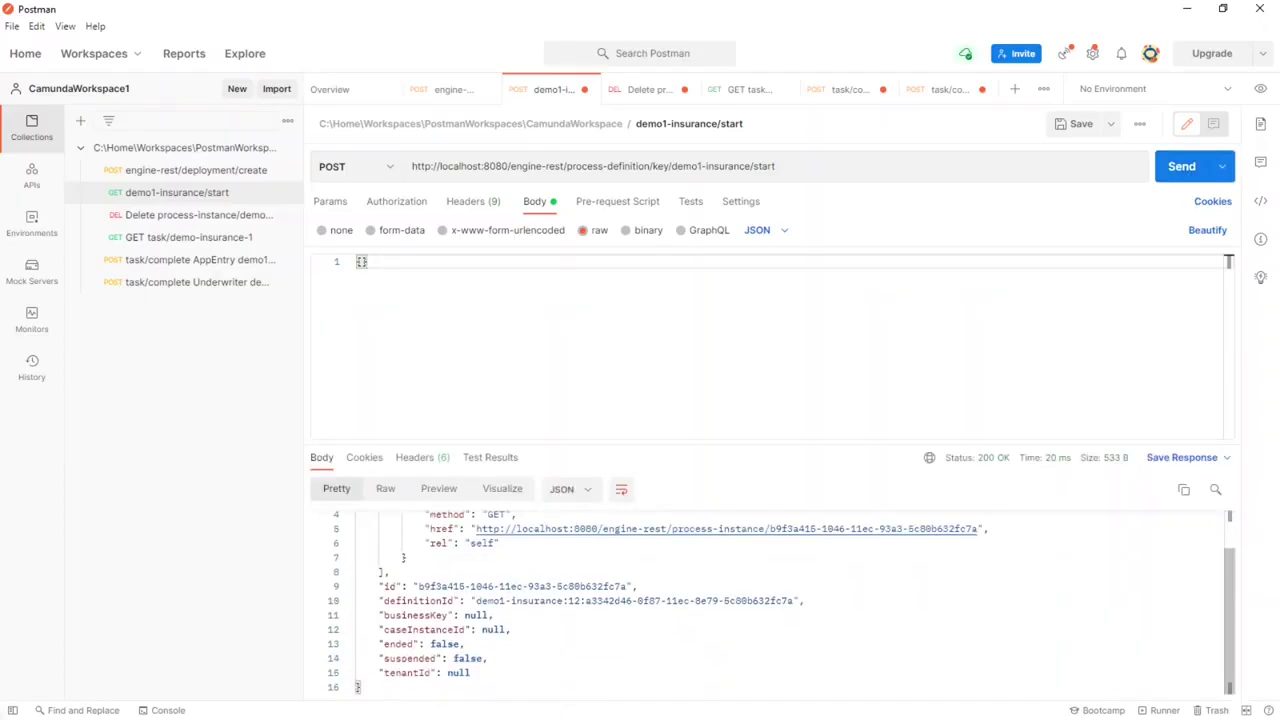
{"action": "key", "text": "alt+Tab"}
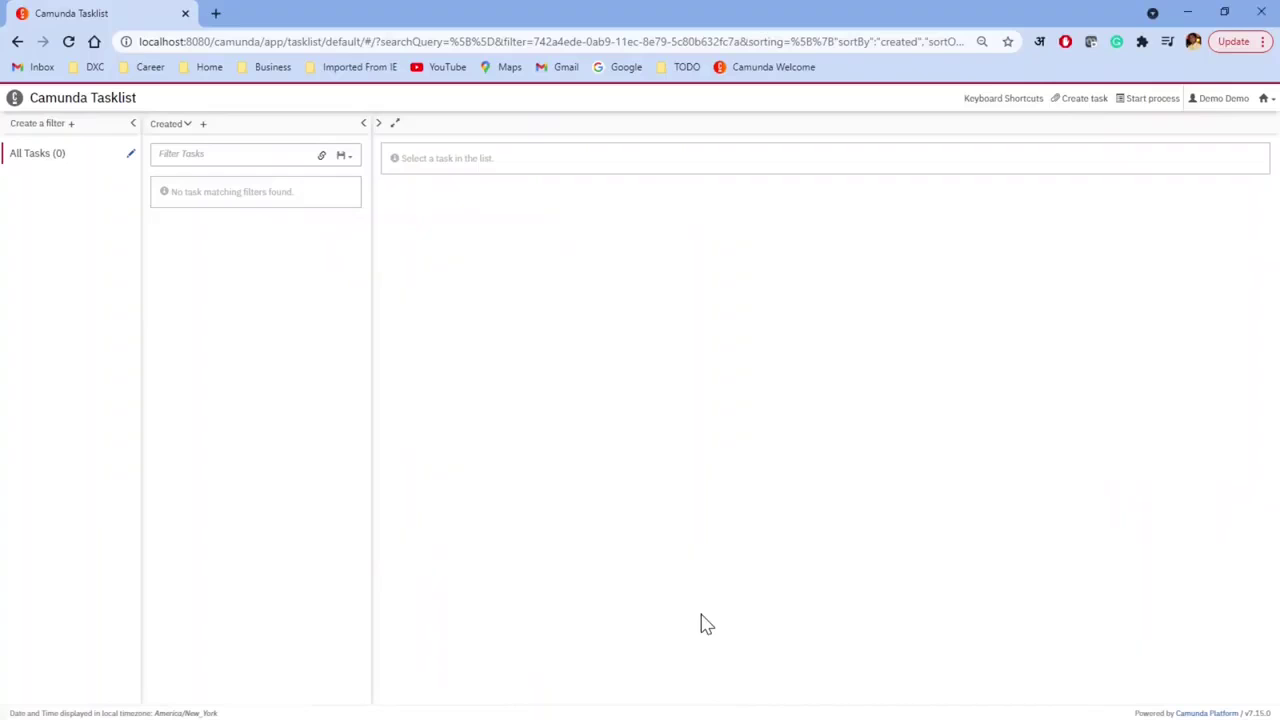
Step: Confirm in Cockpit that the new demo1-insurance instance waits at Application Entry
{"action": "left_click", "coordinate": [1266, 99]}
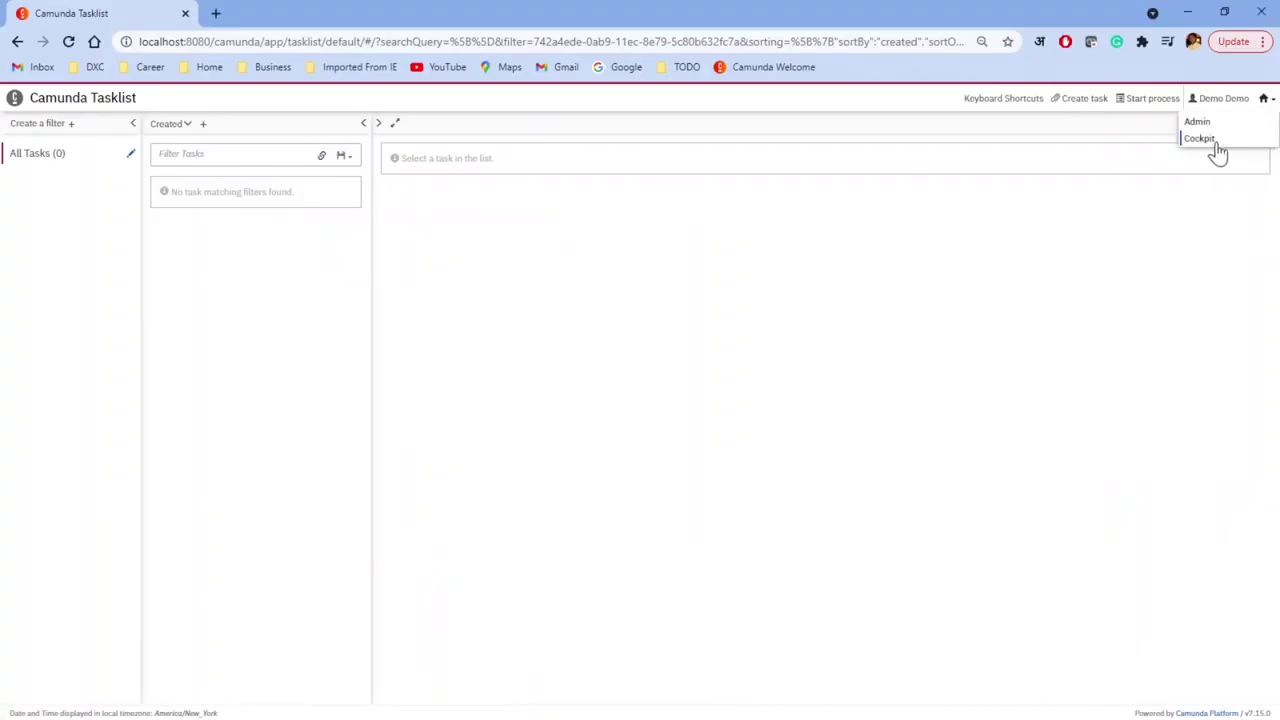
{"action": "left_click", "coordinate": [1205, 143]}
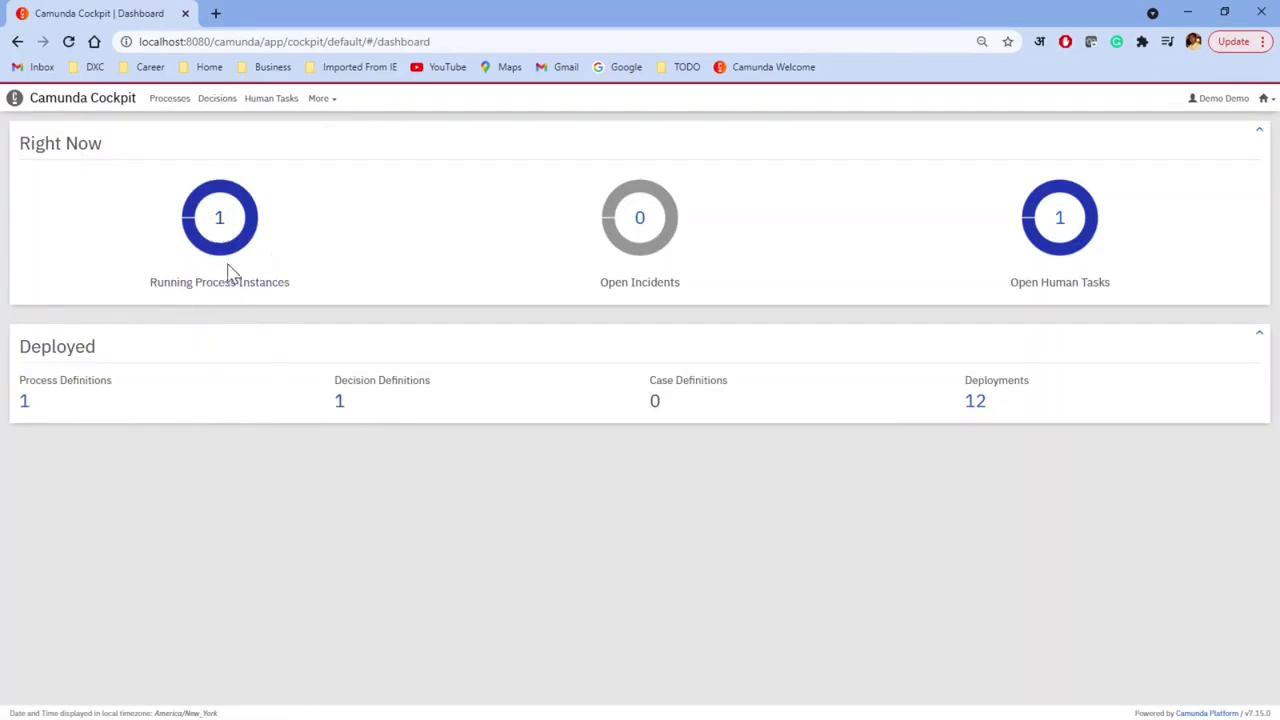
{"action": "left_click", "coordinate": [26, 405]}
{"action": "left_click", "coordinate": [745, 222]}
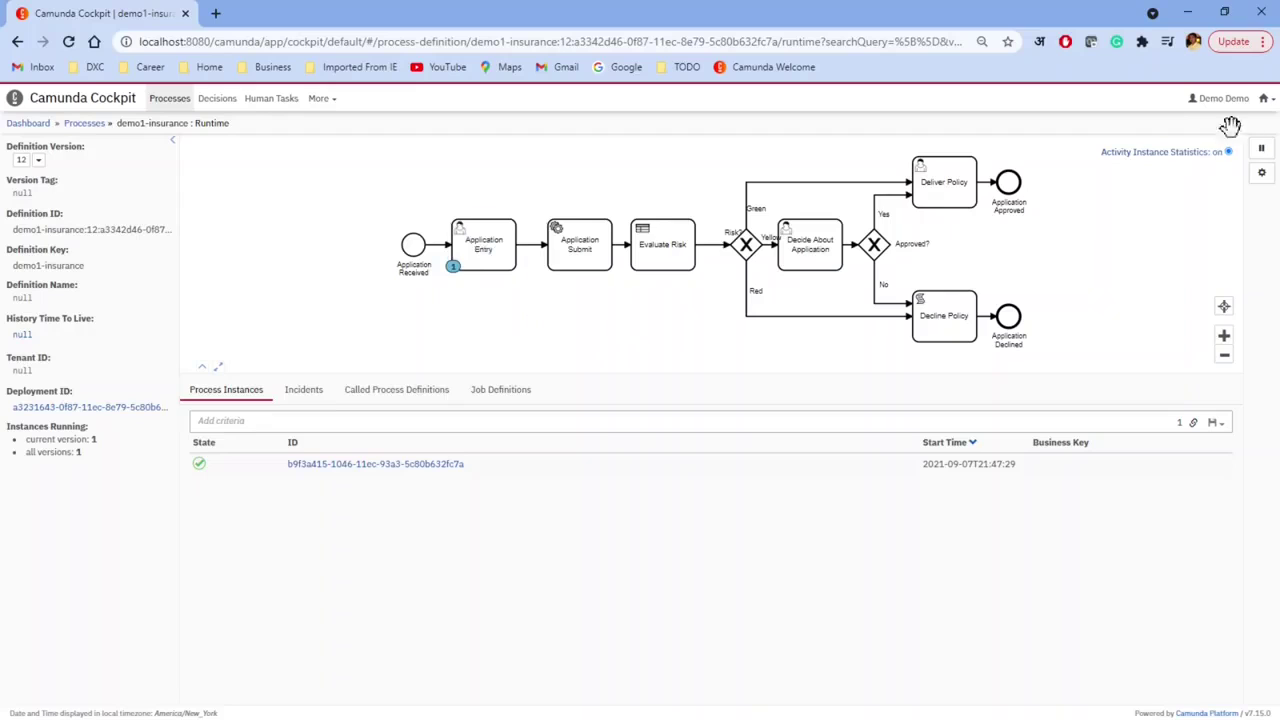
Step: View the Application Entry task (Age 25, Face Amount 1000000) in Tasklist, then return to Postman
{"action": "left_click", "coordinate": [1265, 99]}
{"action": "left_click", "coordinate": [1210, 139]}
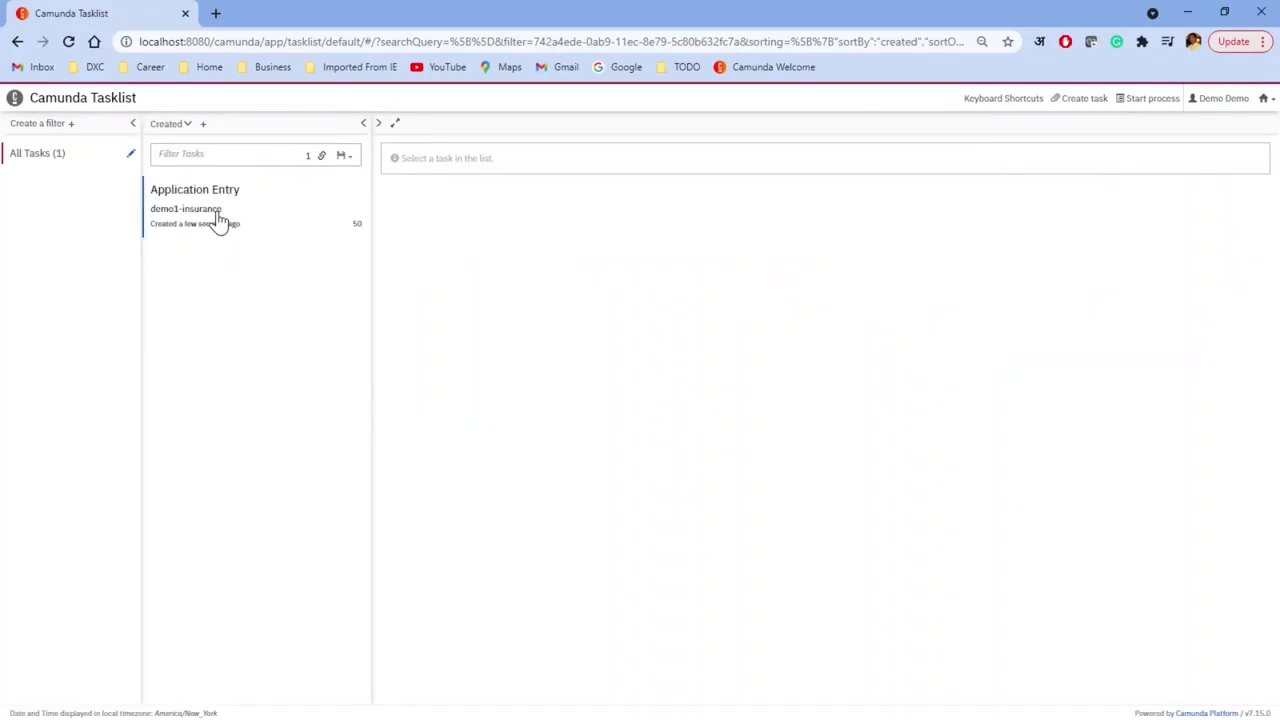
{"action": "left_click", "coordinate": [217, 222]}
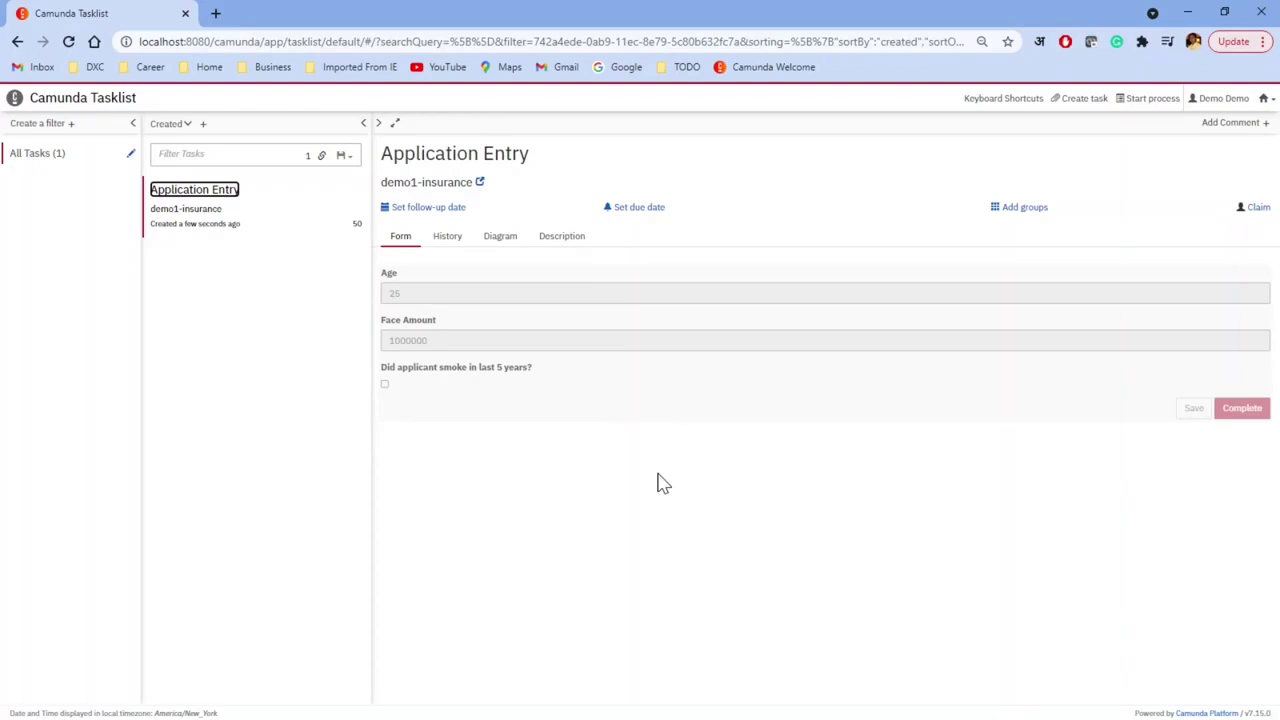
{"action": "key", "text": "alt+Tab"}
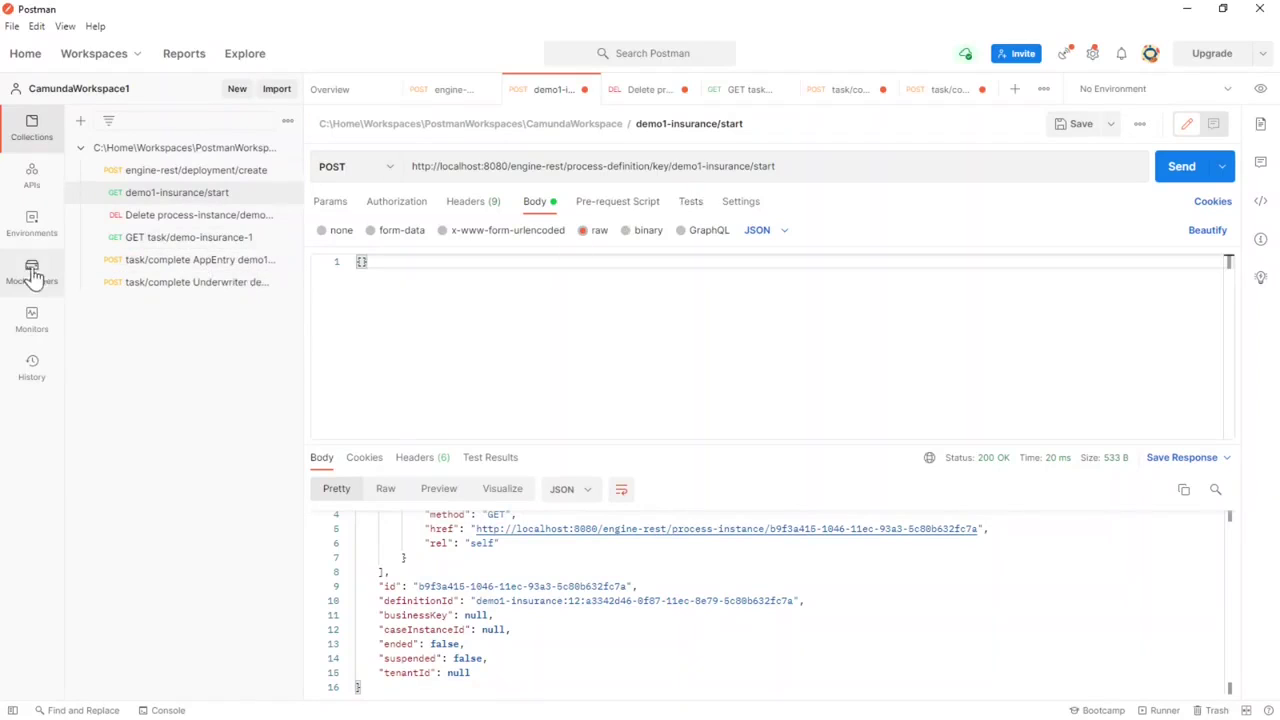
Step: Re-send the GET task/demo-insurance-1 query to fetch the current demo1-insurance tasks
{"action": "key", "text": "alt+Tab"}
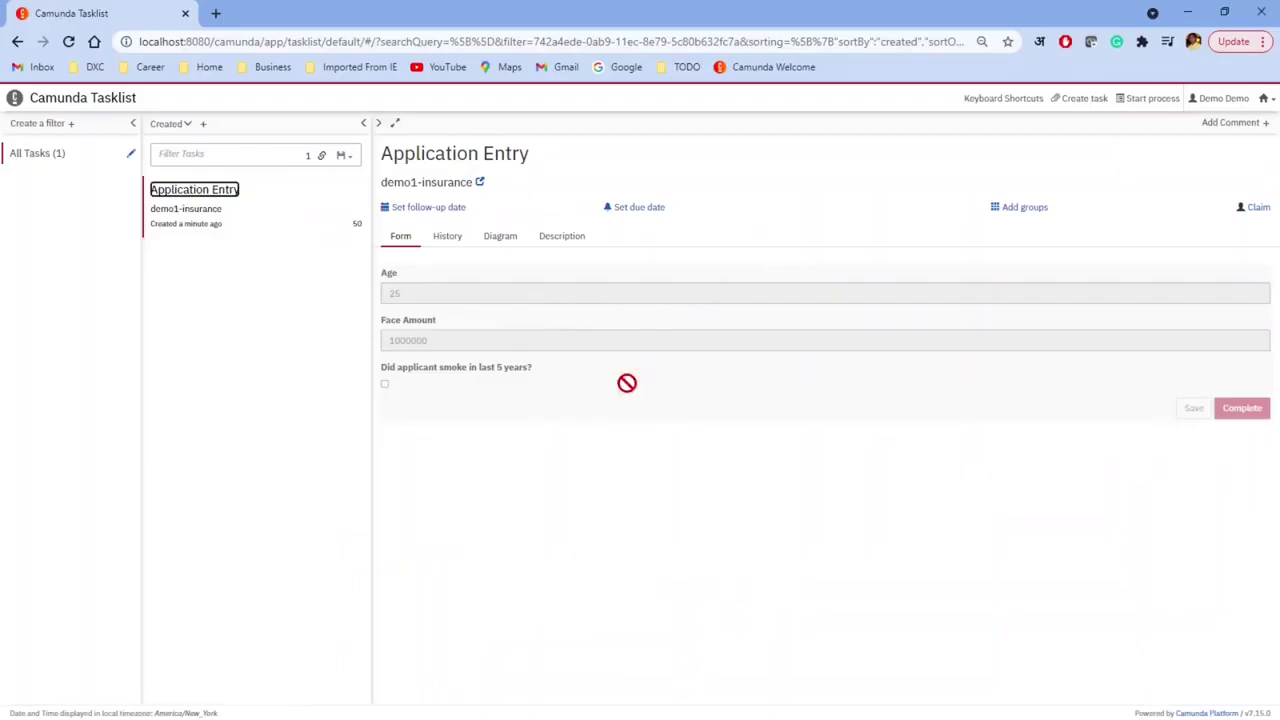
{"action": "key", "text": "alt+Tab"}
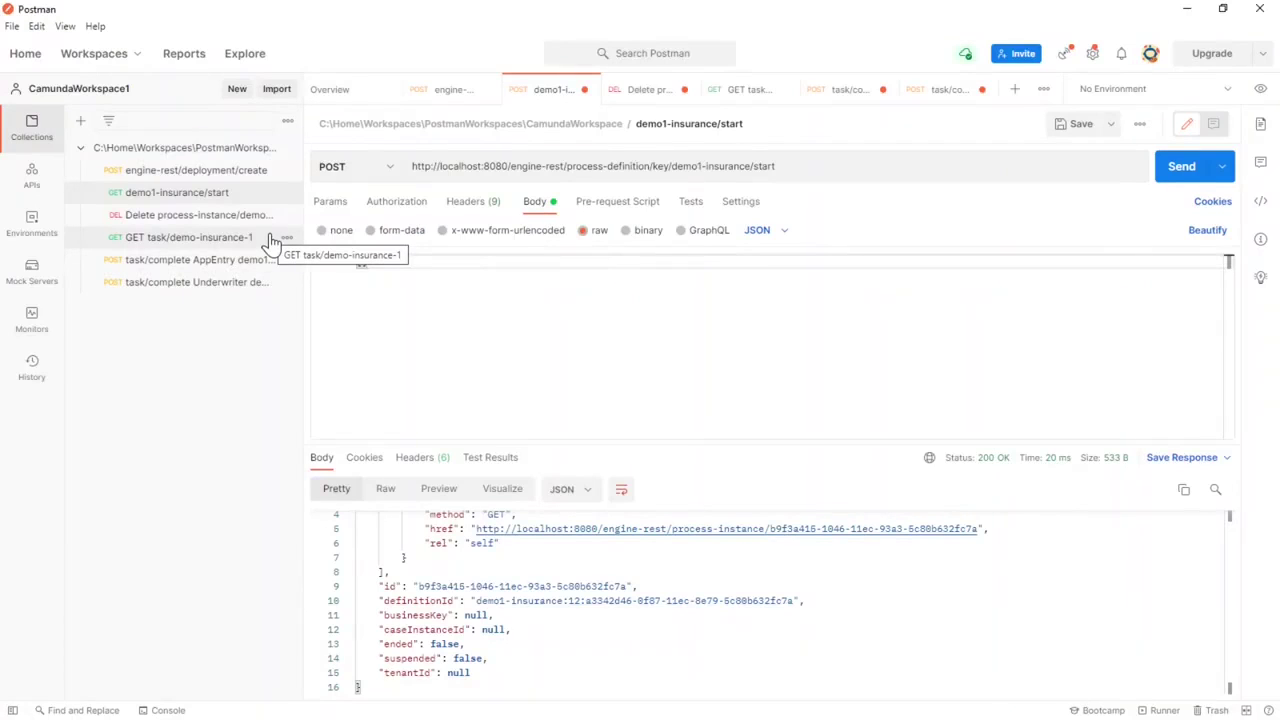
{"action": "left_click", "coordinate": [193, 246]}
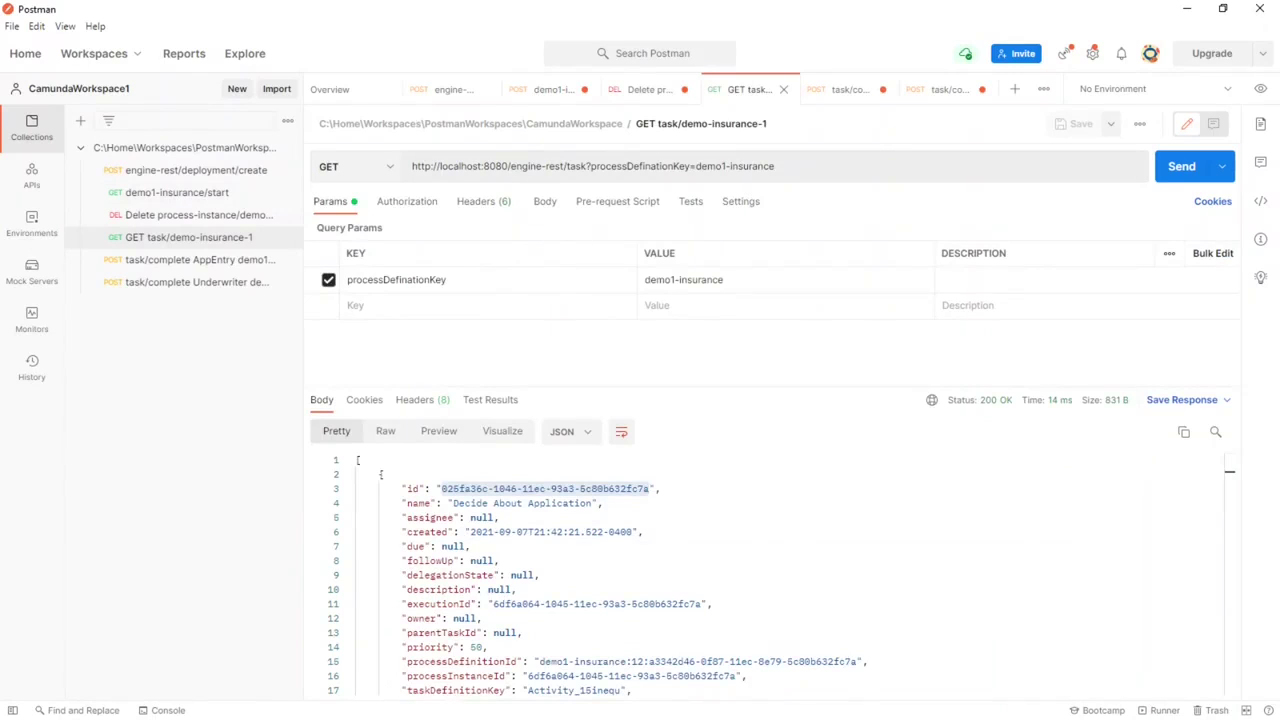
{"action": "left_click_drag", "start_coordinate": [410, 166], "coordinate": [586, 166]}
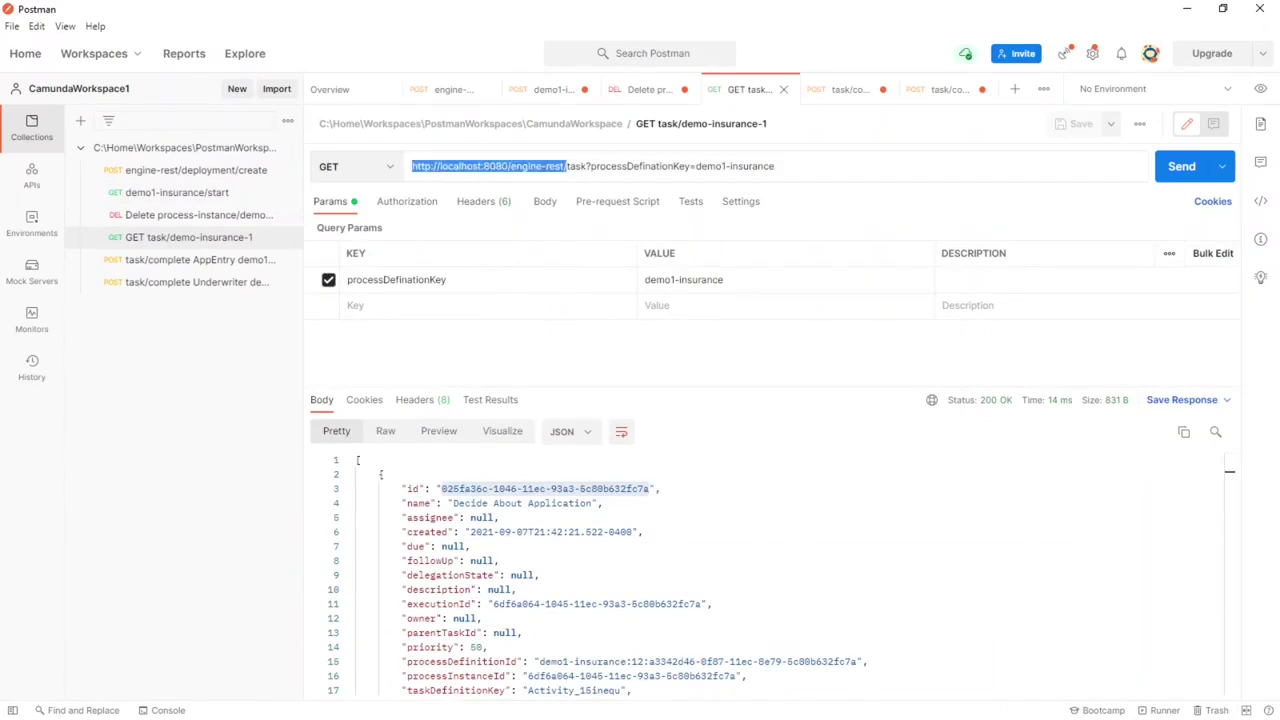
{"action": "left_click", "coordinate": [586, 166]}
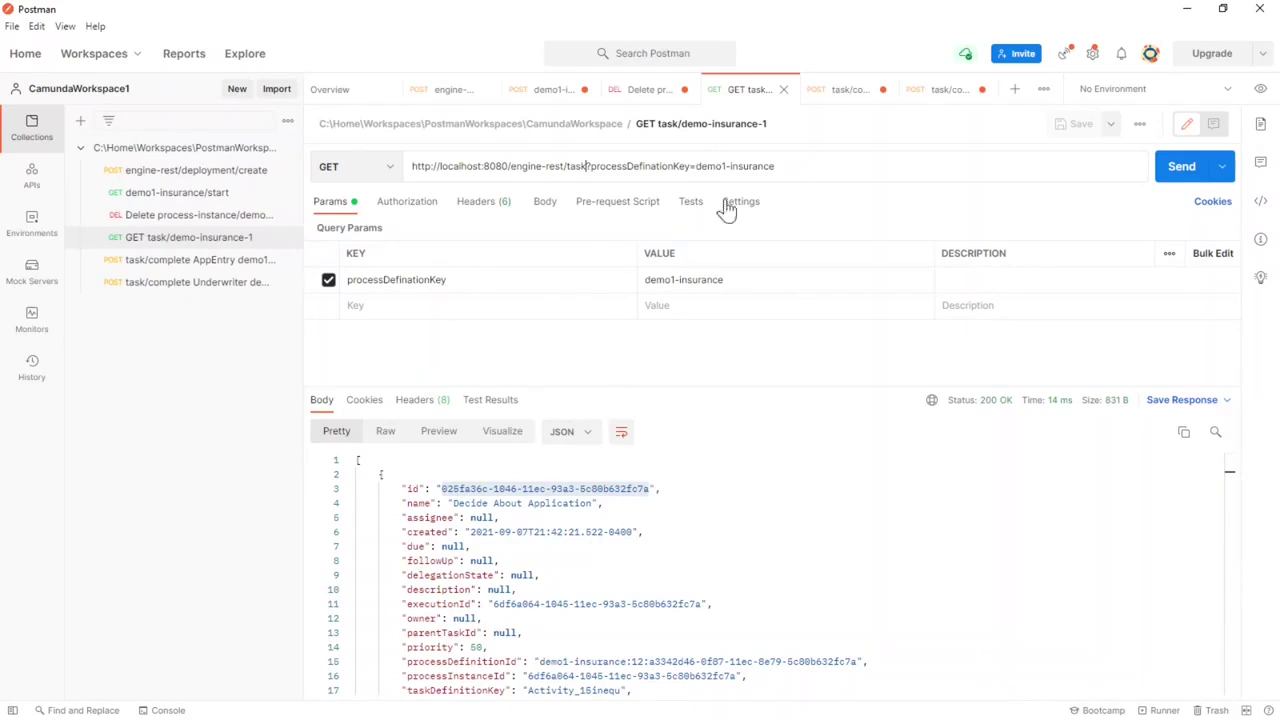
{"action": "left_click", "coordinate": [1177, 166]}
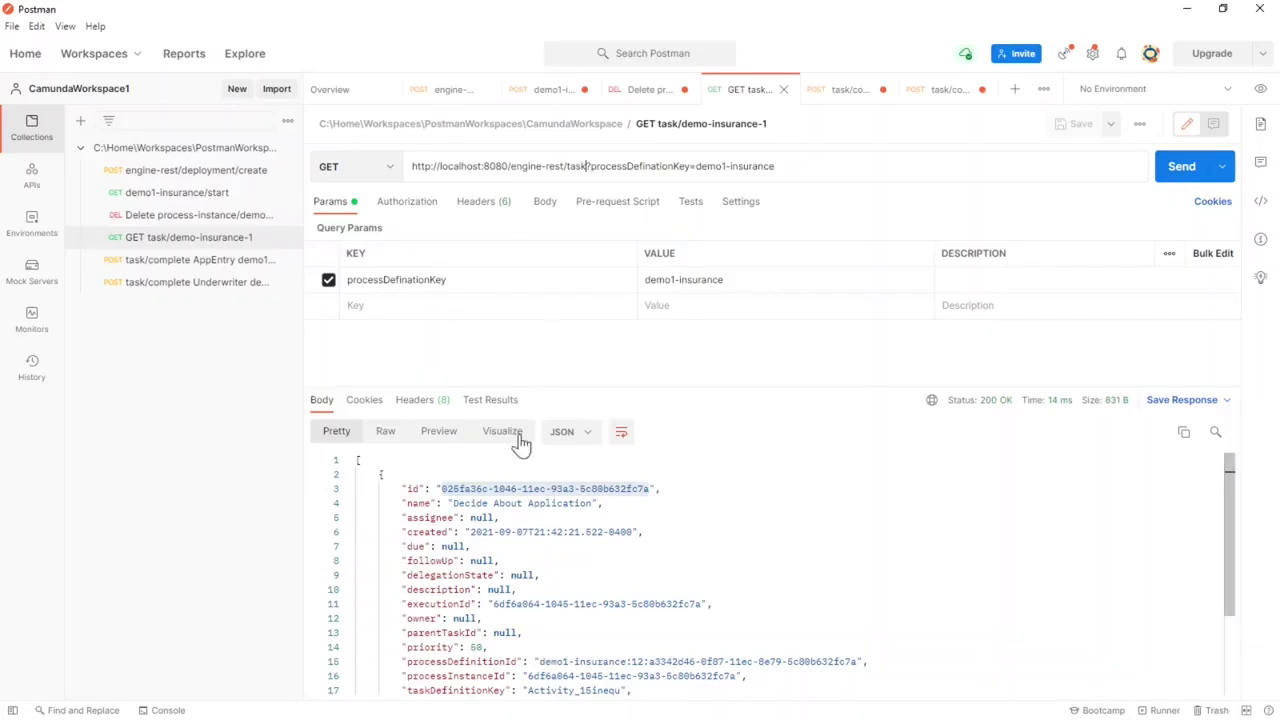
{"action": "left_click", "coordinate": [1177, 166]}
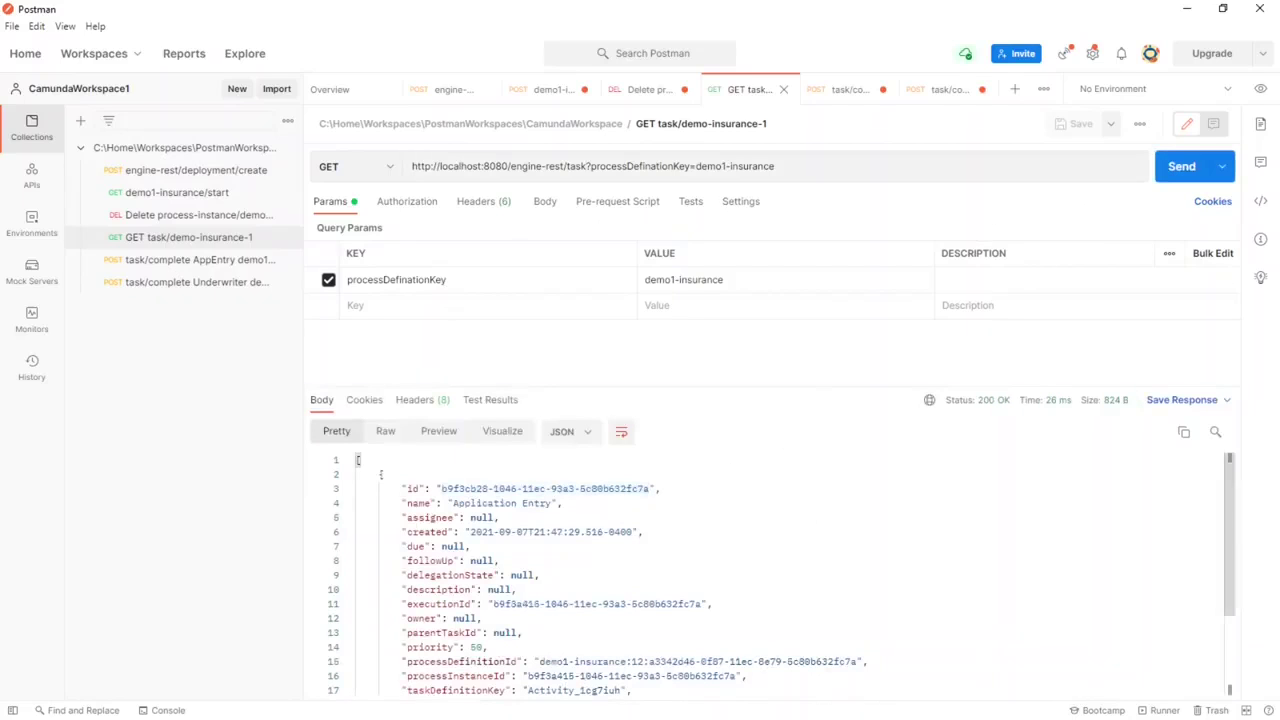
Step: Copy the Application Entry task's id and open the task/complete AppEntry request
{"action": "scroll", "coordinate": [620, 560], "scroll_direction": "down", "scroll_amount": 5}
{"action": "scroll", "coordinate": [780, 574], "scroll_direction": "up", "scroll_amount": 3}
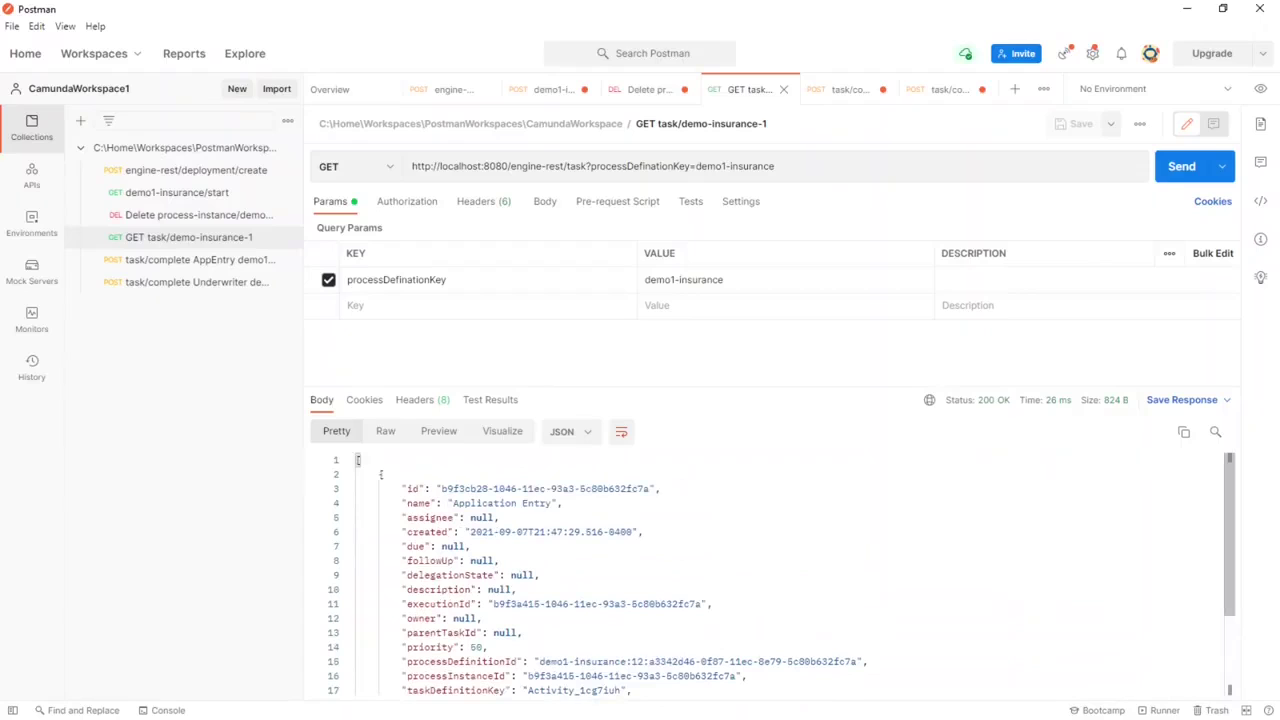
{"action": "left_click_drag", "start_coordinate": [441, 488], "coordinate": [650, 488]}
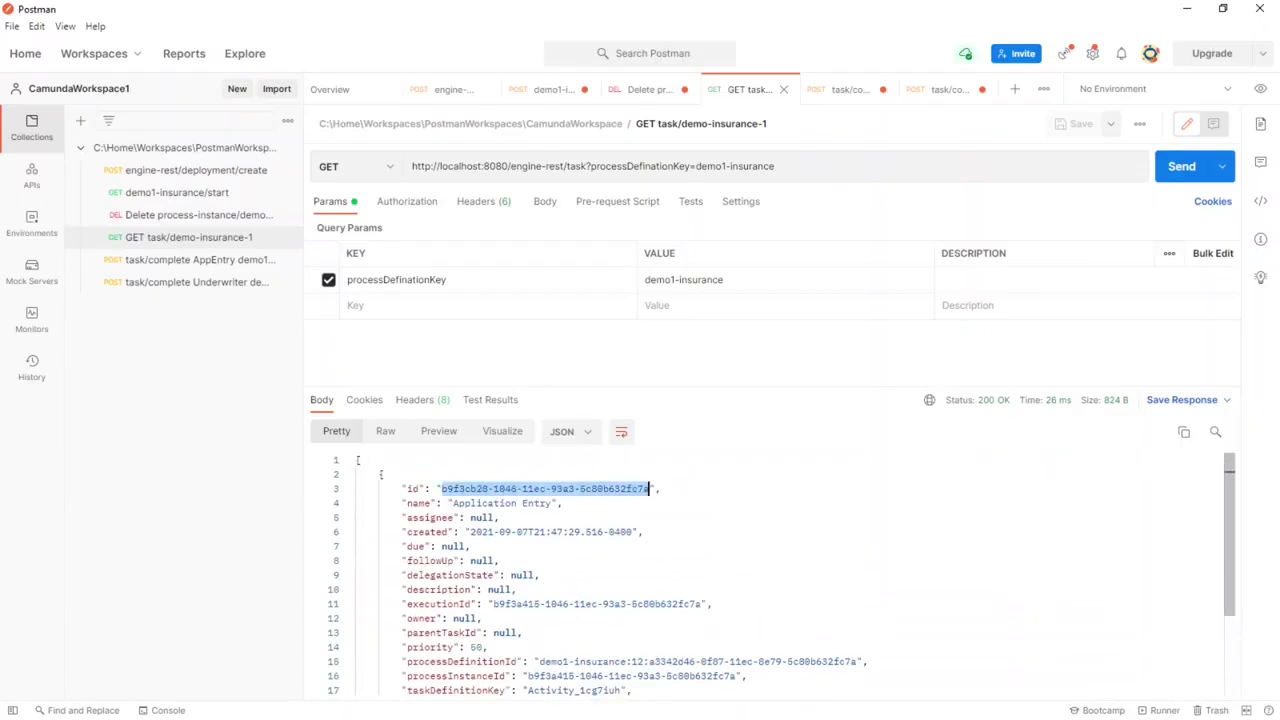
{"action": "right_click", "coordinate": [560, 490]}
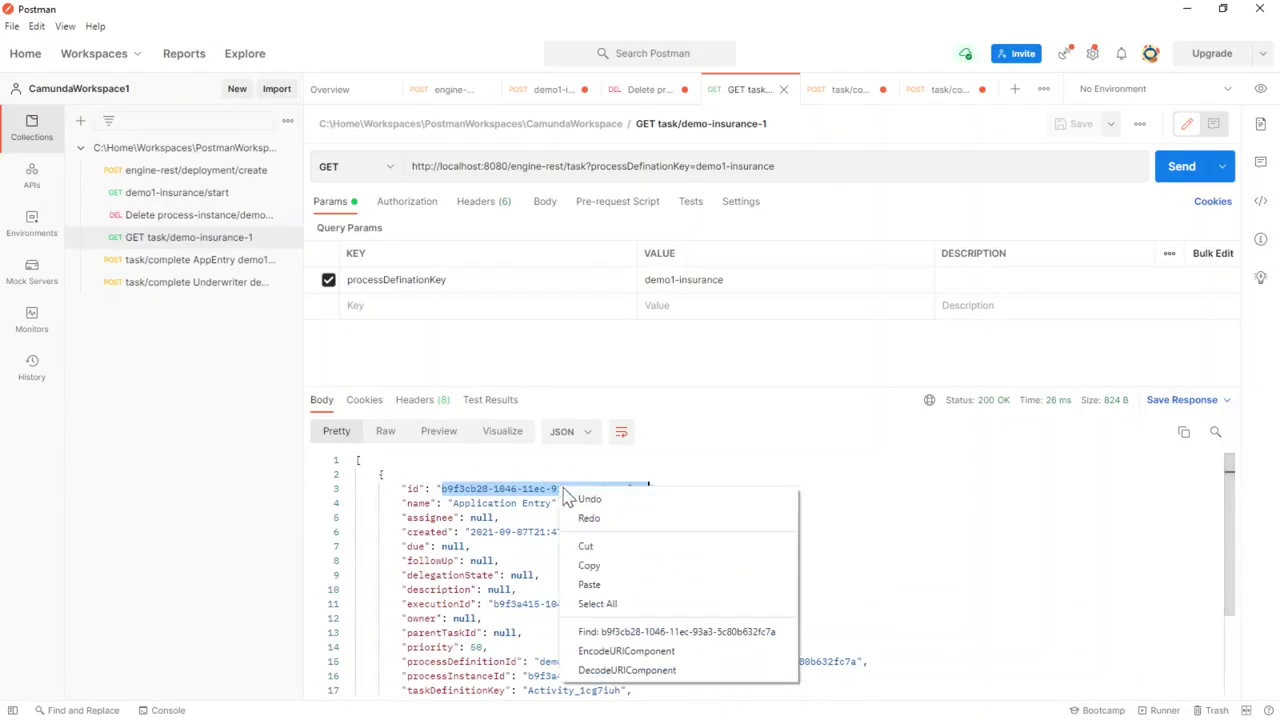
{"action": "left_click", "coordinate": [600, 565]}
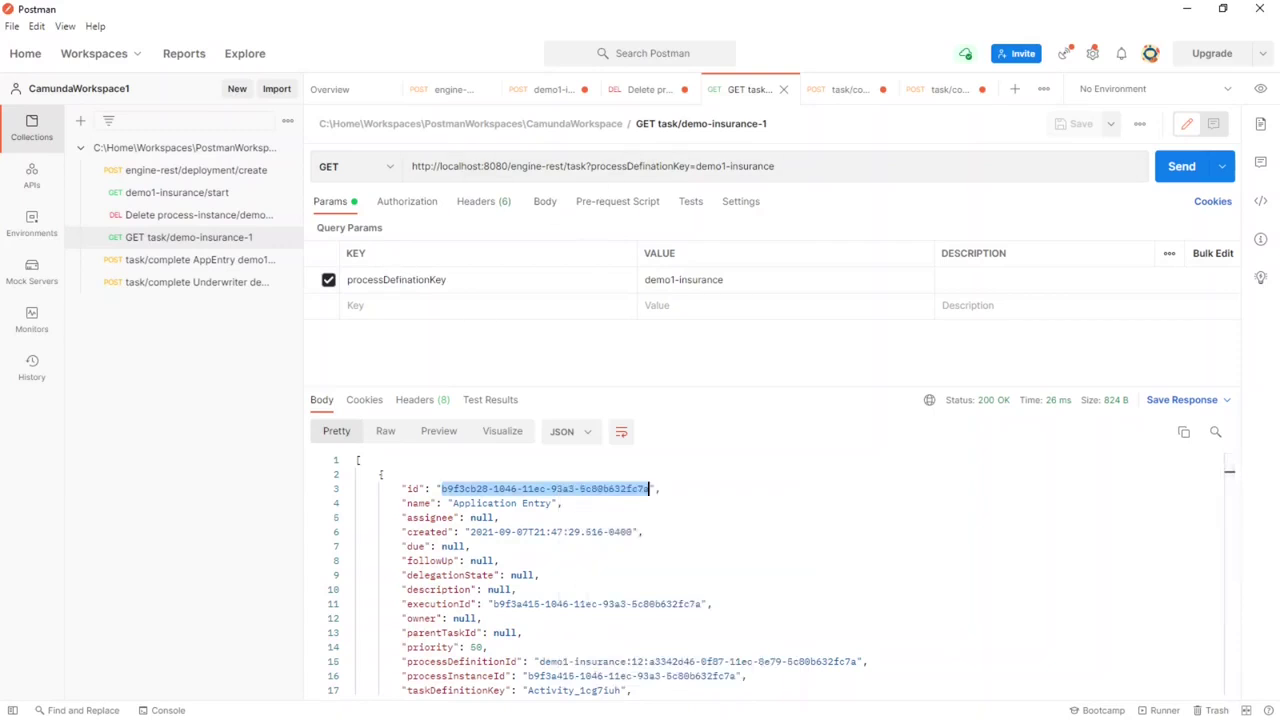
{"action": "left_click", "coordinate": [177, 262]}
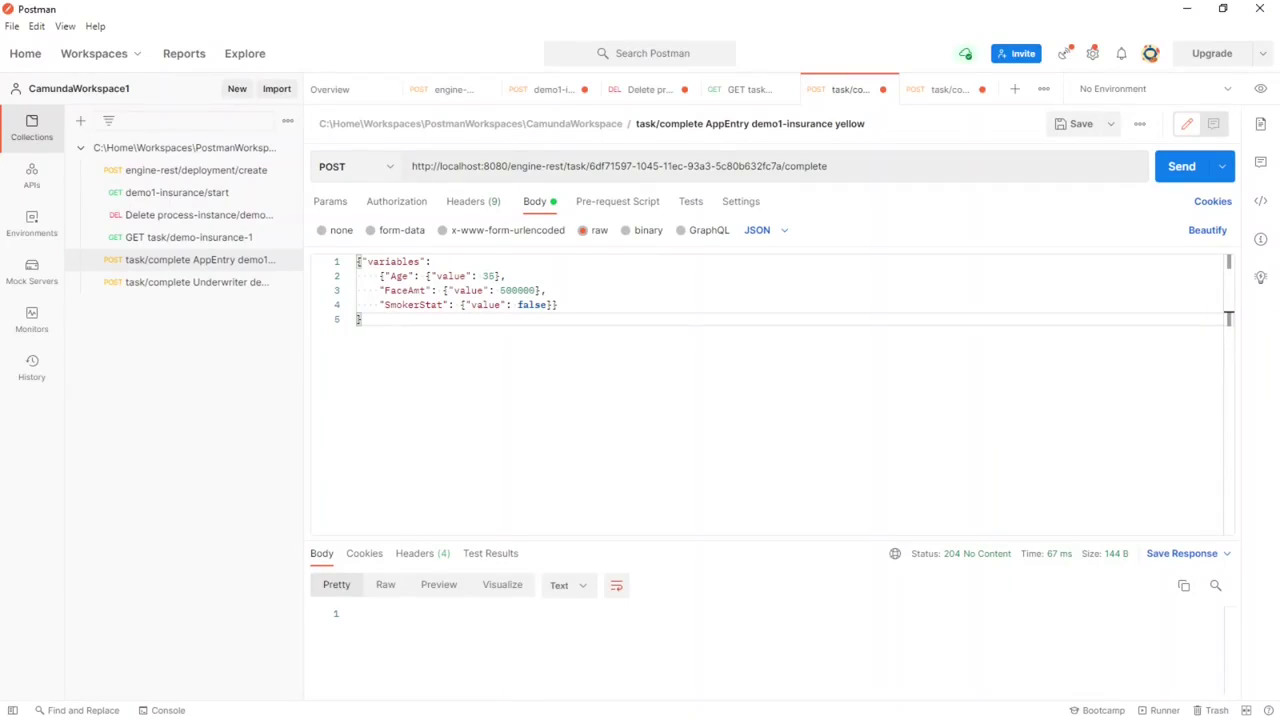
Step: Send AppEntry completion to task b9f3cb28-1046-11ec-93a3-5c80b632fc7a, receiving 204 No Content
{"action": "left_click_drag", "start_coordinate": [590, 166], "coordinate": [783, 166]}
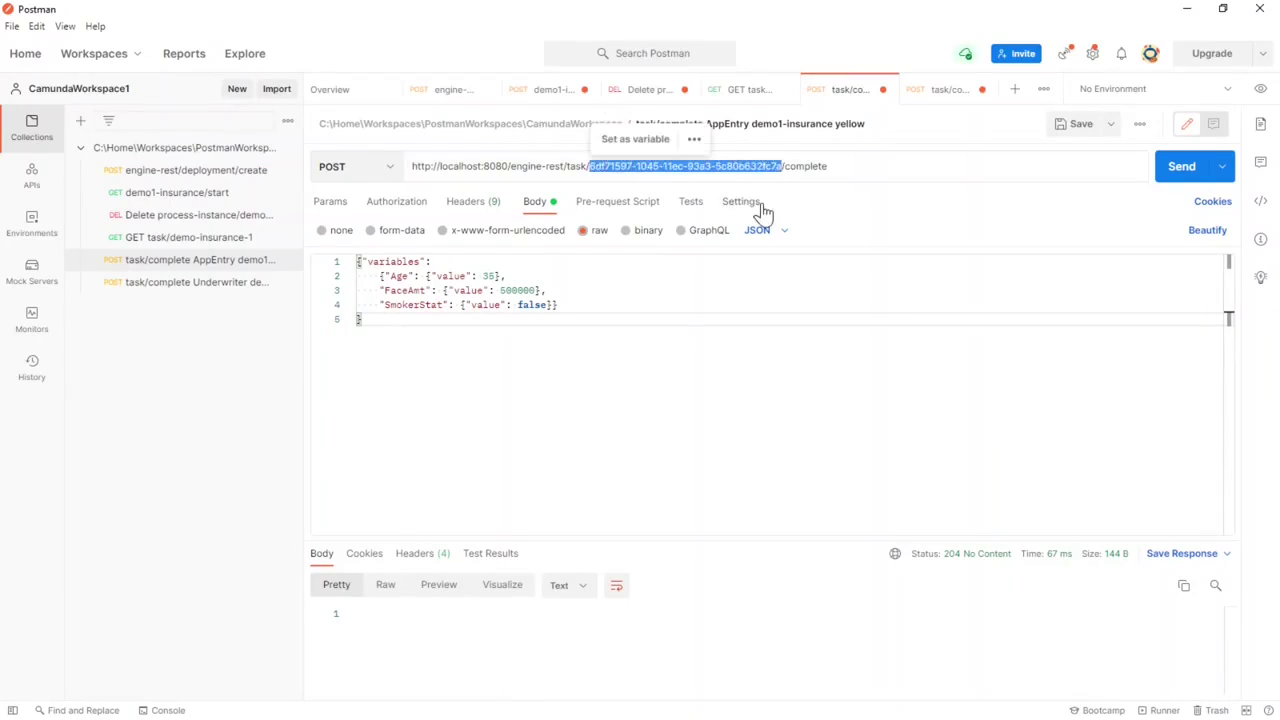
{"action": "key", "text": "ctrl+v"}
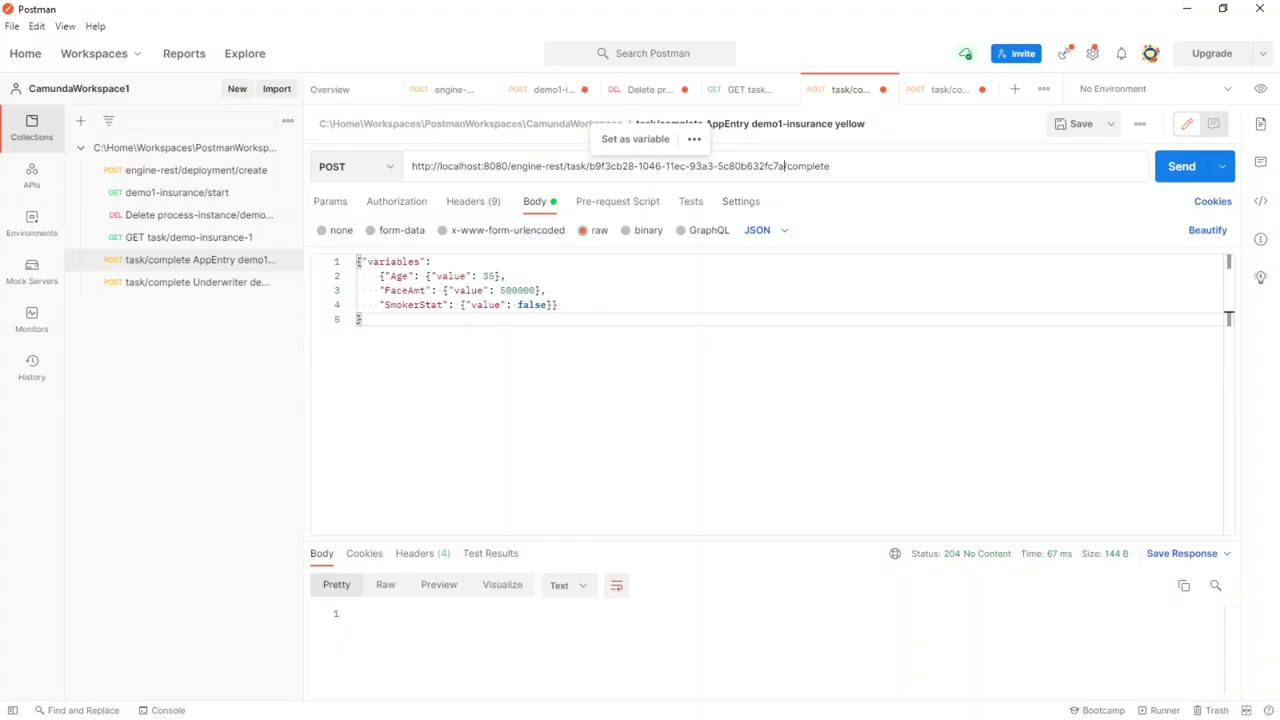
{"action": "left_click_drag", "start_coordinate": [830, 166], "coordinate": [786, 166]}
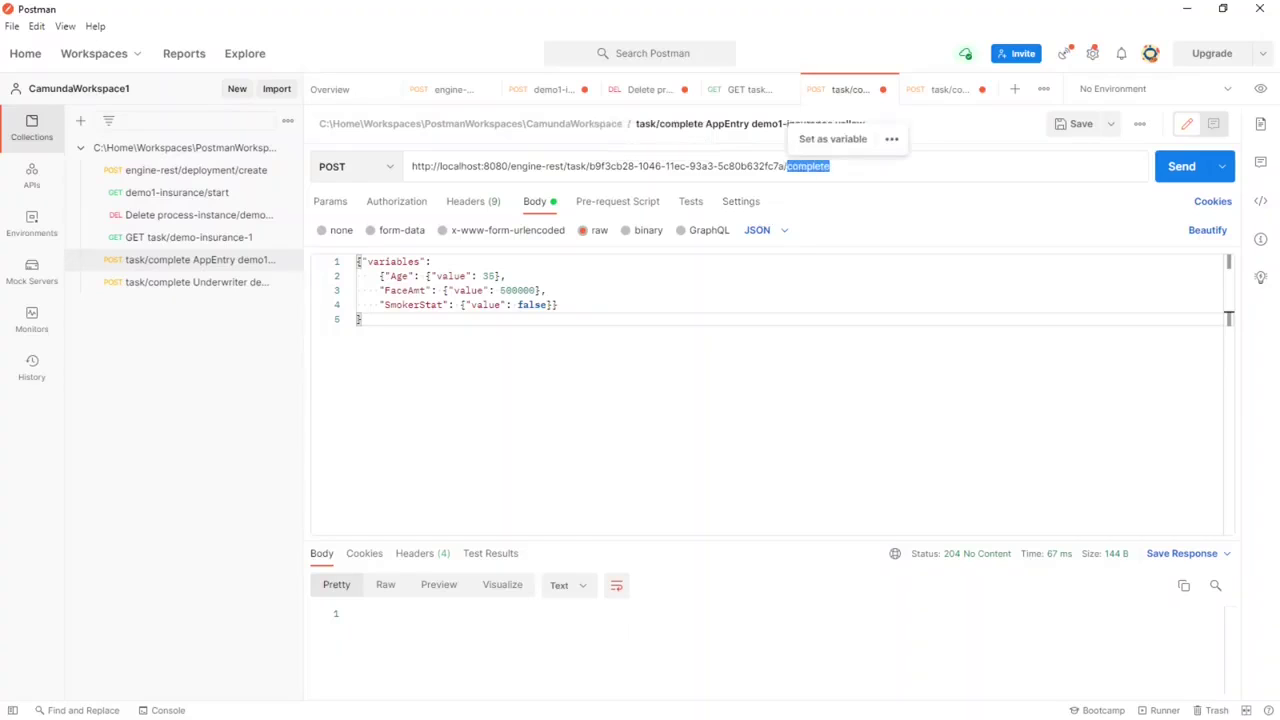
{"action": "left_click", "coordinate": [880, 131]}
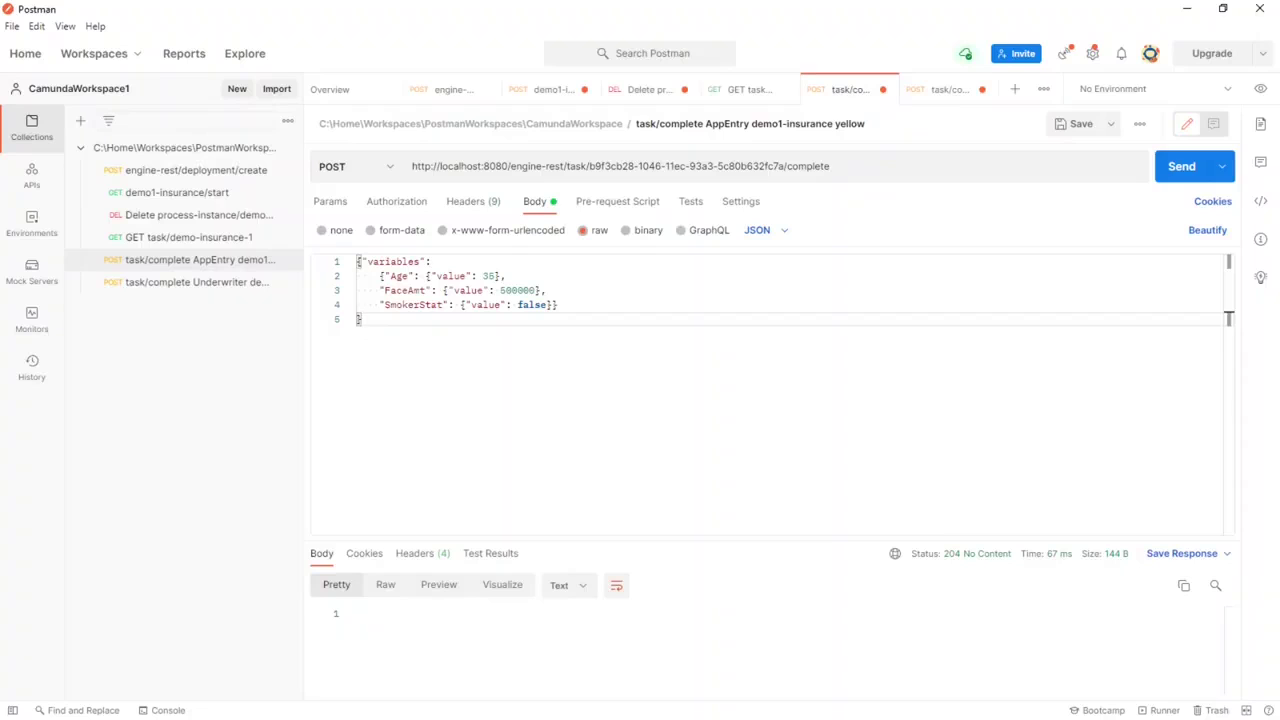
{"action": "left_click", "coordinate": [1183, 170]}
Step: Return to the browser and switch to Cockpit, showing 1 running instance
{"action": "key", "text": "alt+Tab"}
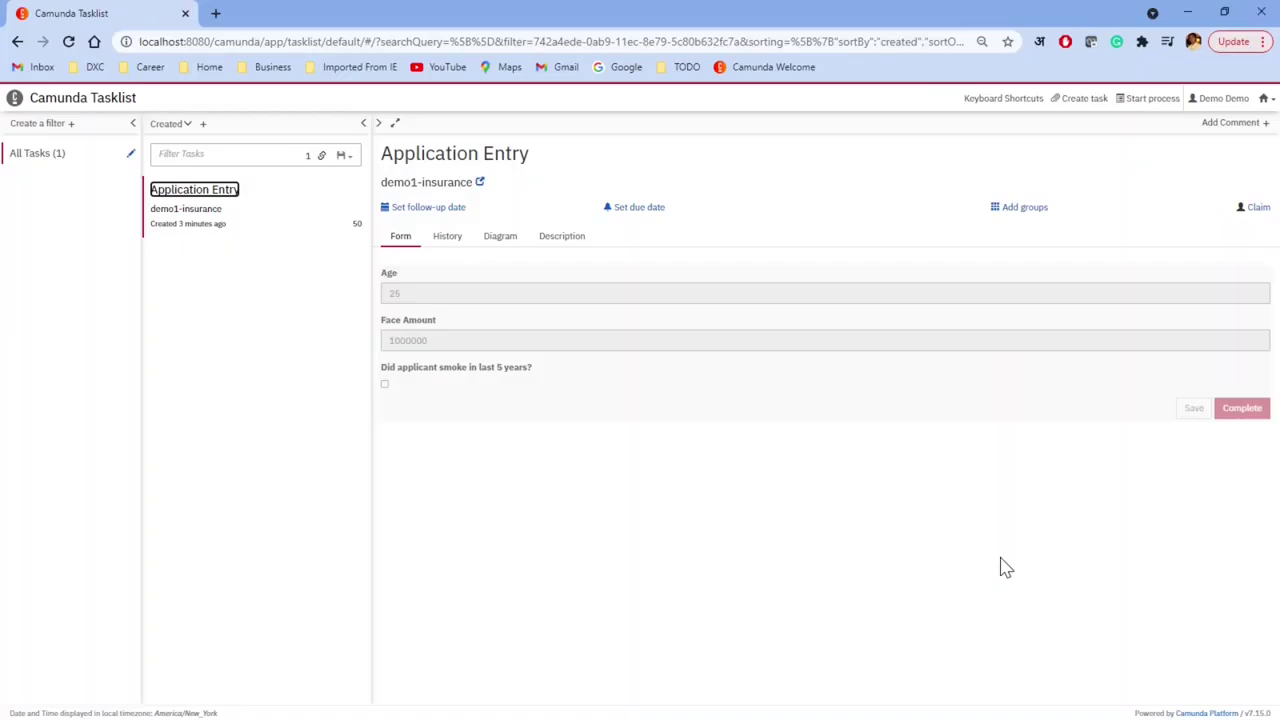
{"action": "left_click", "coordinate": [1264, 100]}
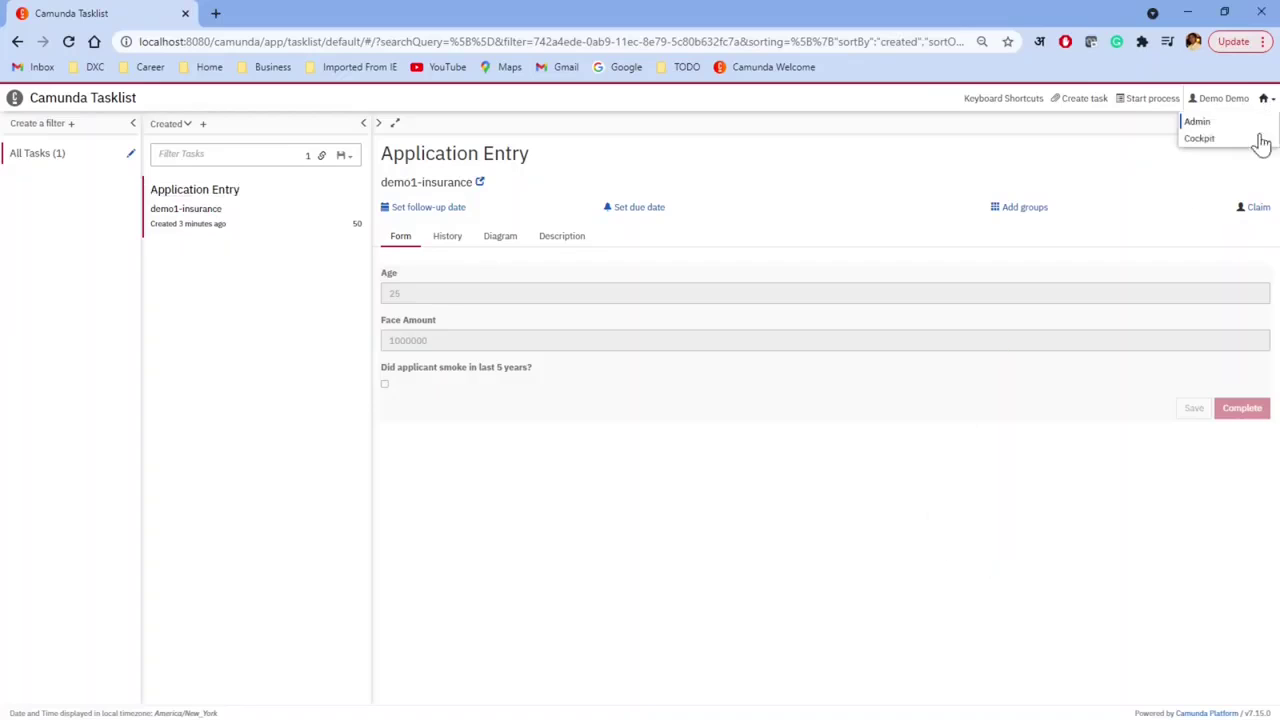
{"action": "left_click", "coordinate": [1203, 140]}
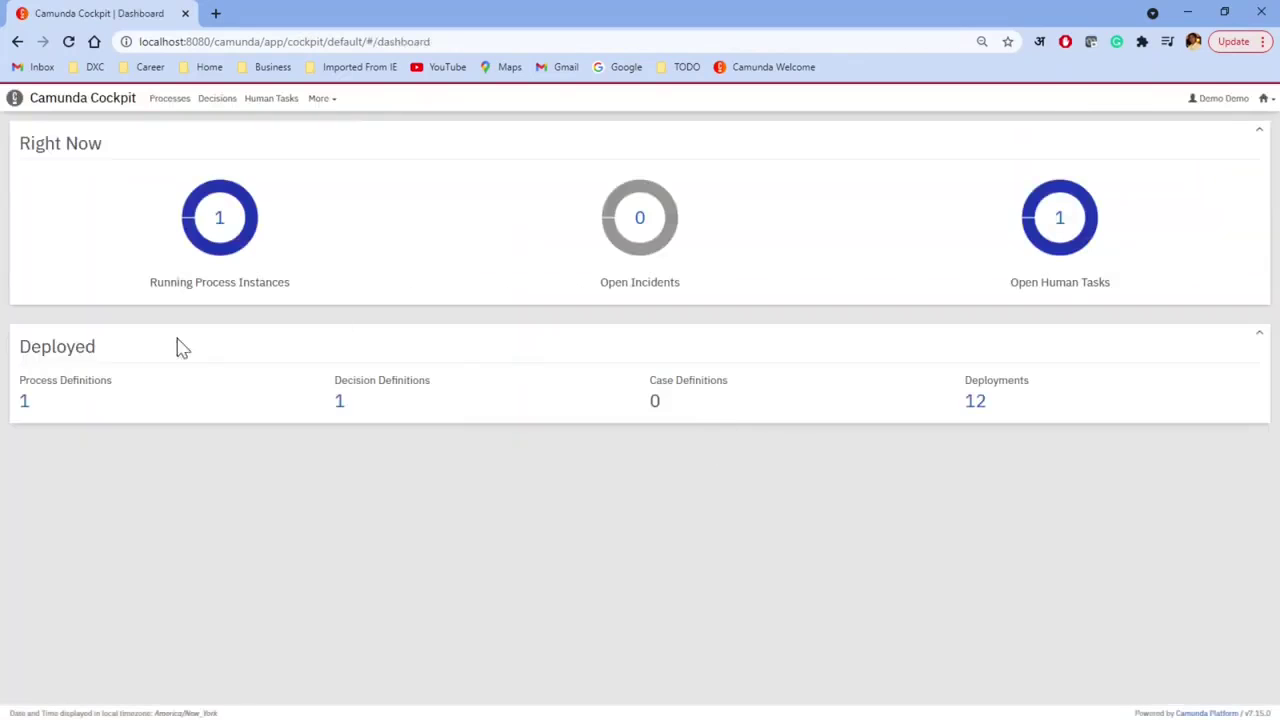
Step: Open the demo1-insurance runtime view, where the instance waits at Decide About Application, then return to Postman
{"action": "left_click", "coordinate": [27, 403]}
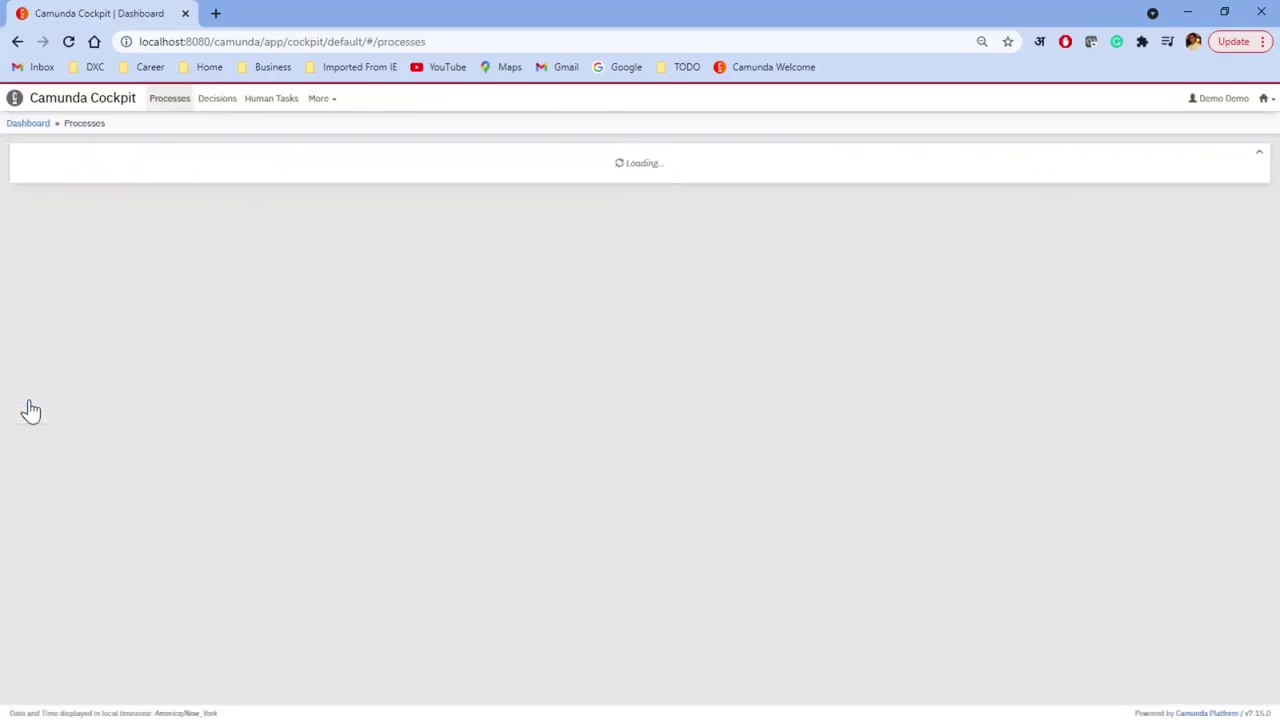
{"action": "left_click", "coordinate": [781, 222]}
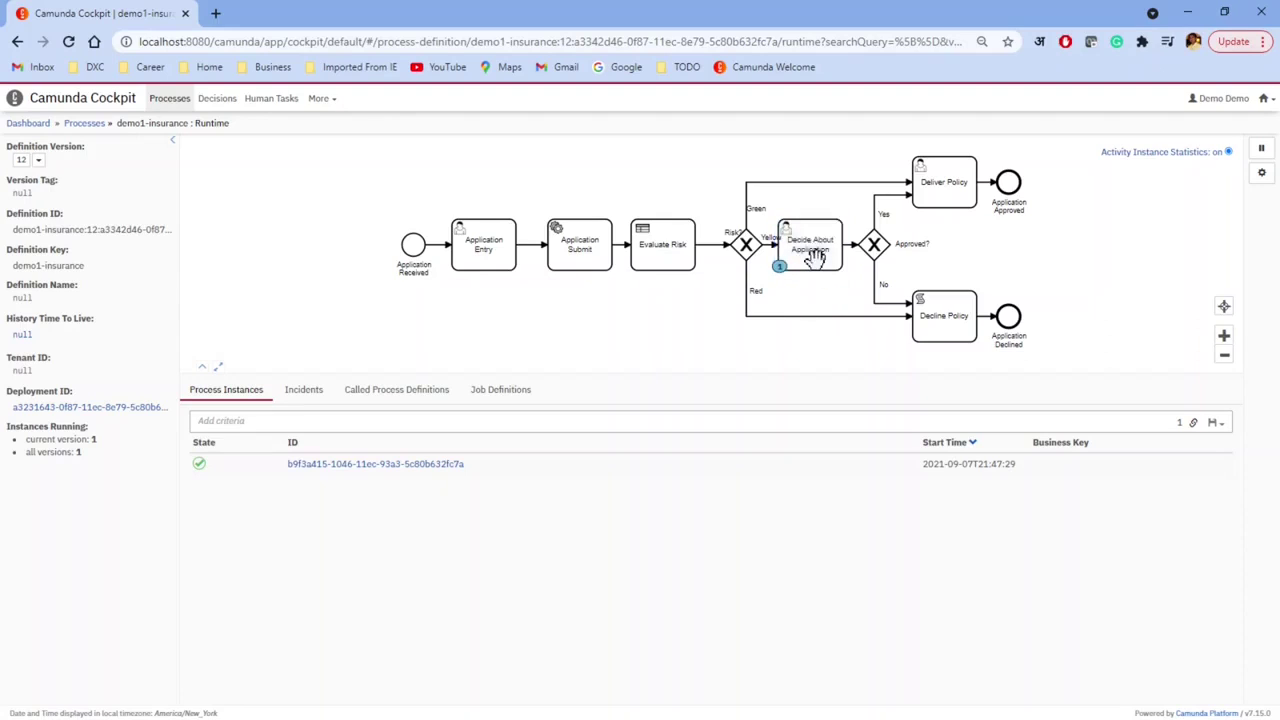
{"action": "key", "text": "alt+Tab"}
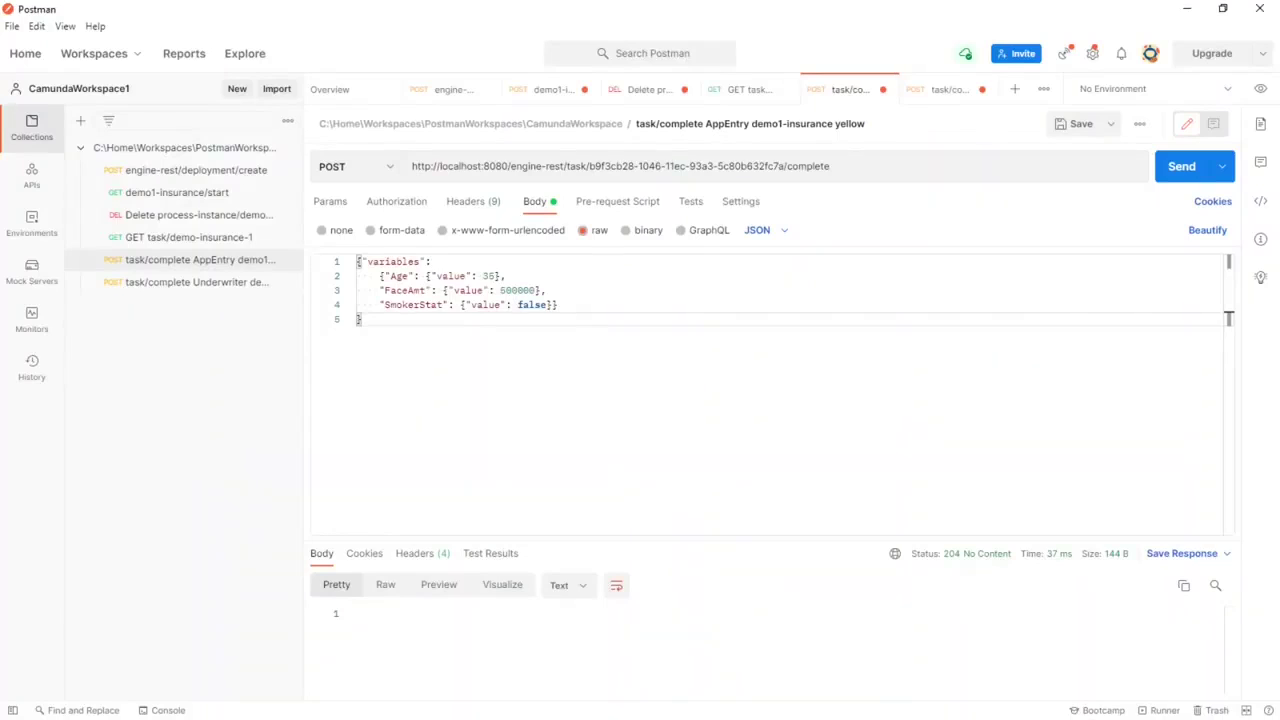
Step: Re-send GET task/demo-insurance-1 and select the Decide About Application task id in the response
{"action": "left_click", "coordinate": [206, 240]}
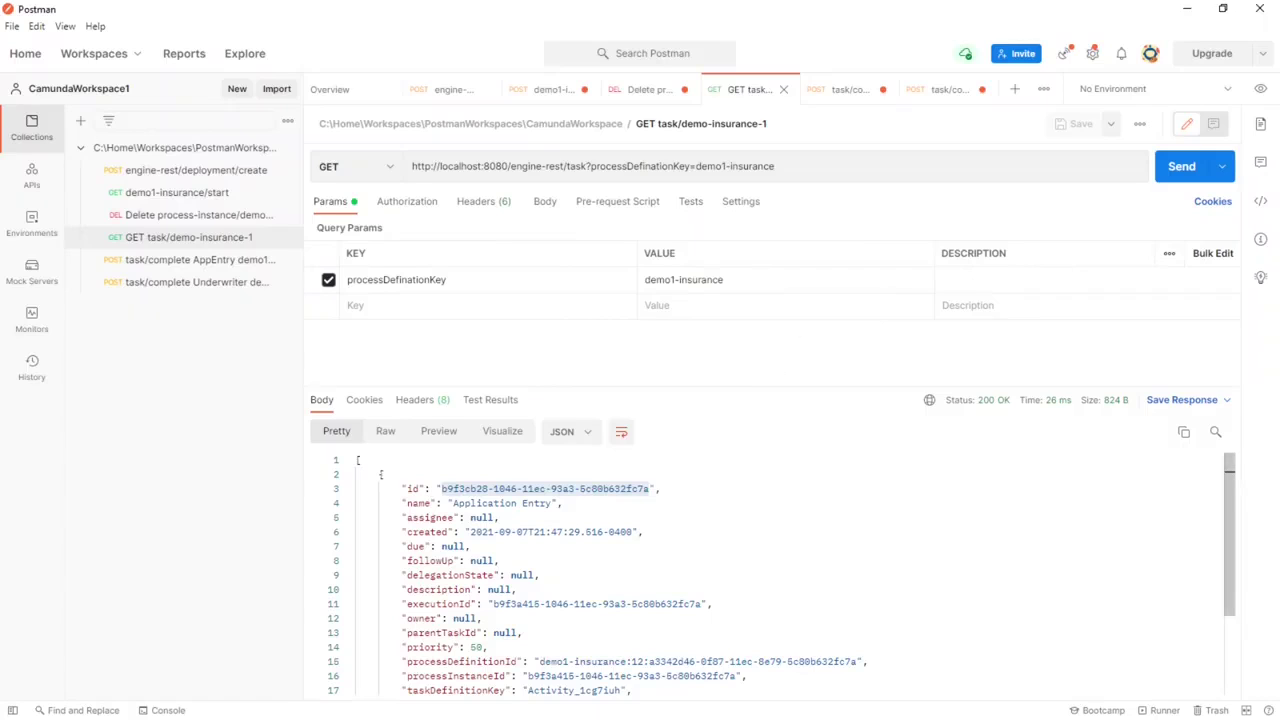
{"action": "left_click_drag", "start_coordinate": [409, 503], "coordinate": [563, 504]}
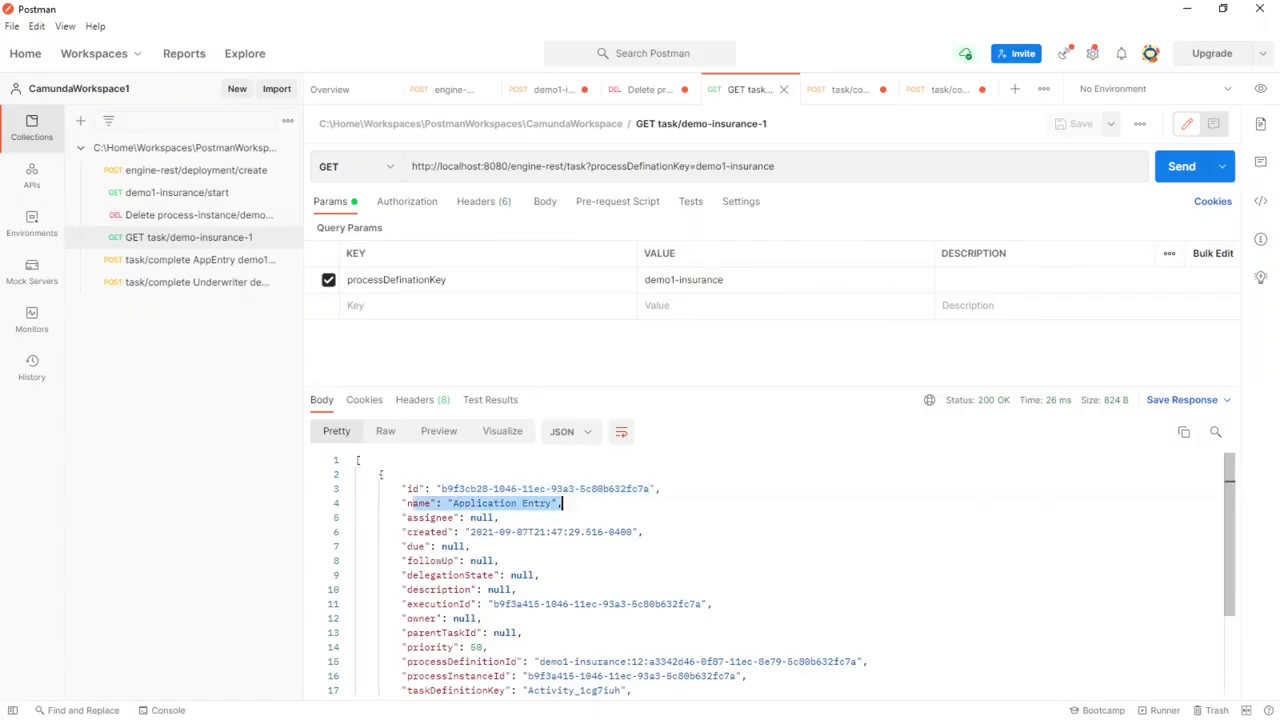
{"action": "key", "text": "alt+Tab"}
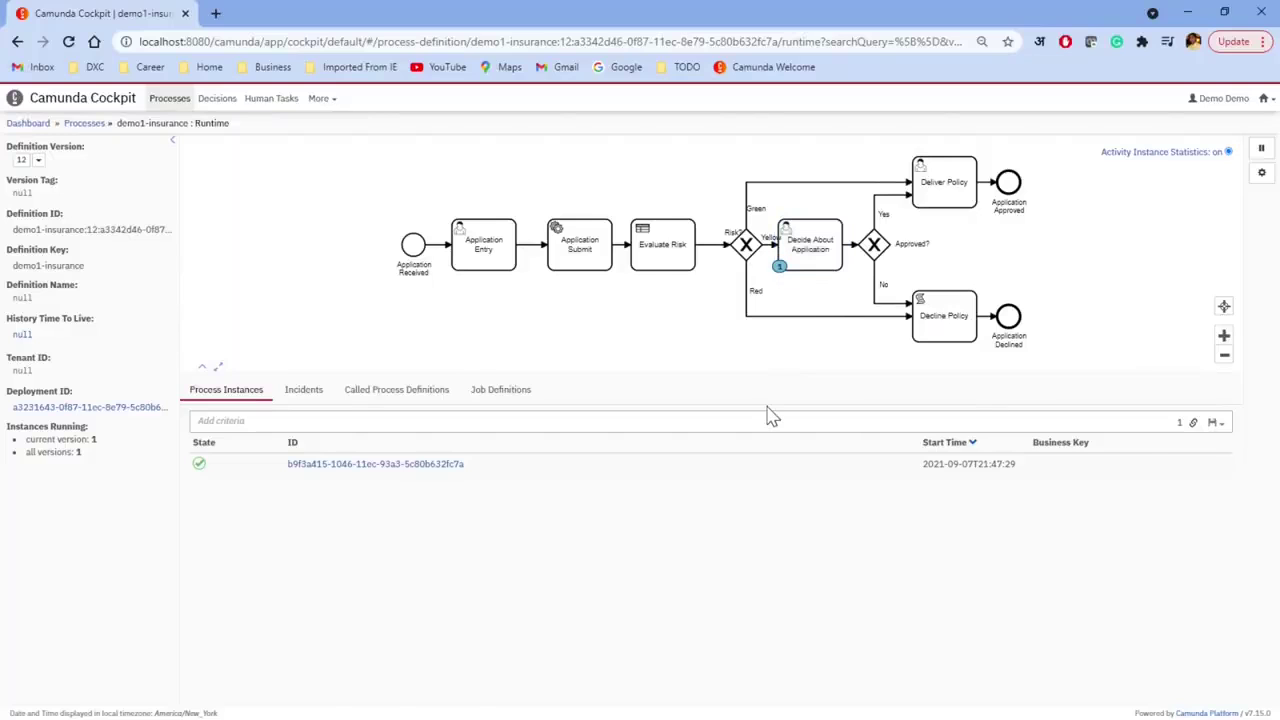
{"action": "key", "text": "alt+Tab"}
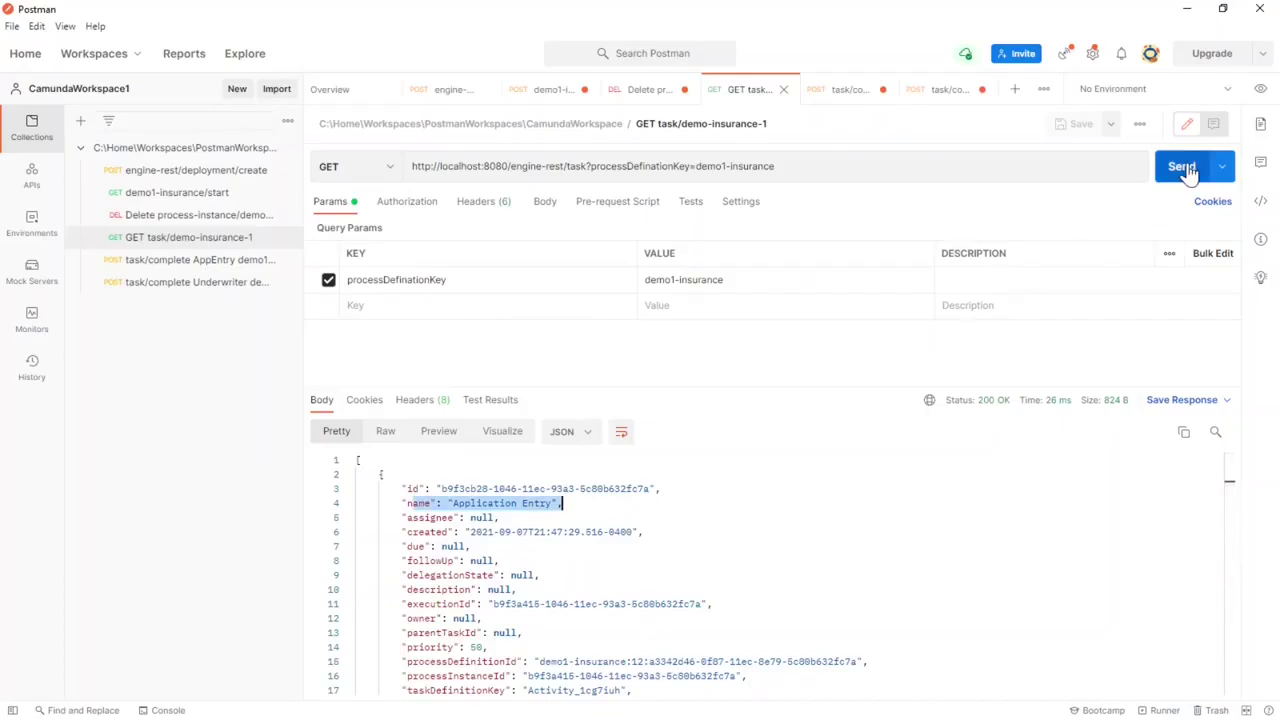
{"action": "left_click", "coordinate": [1182, 167]}
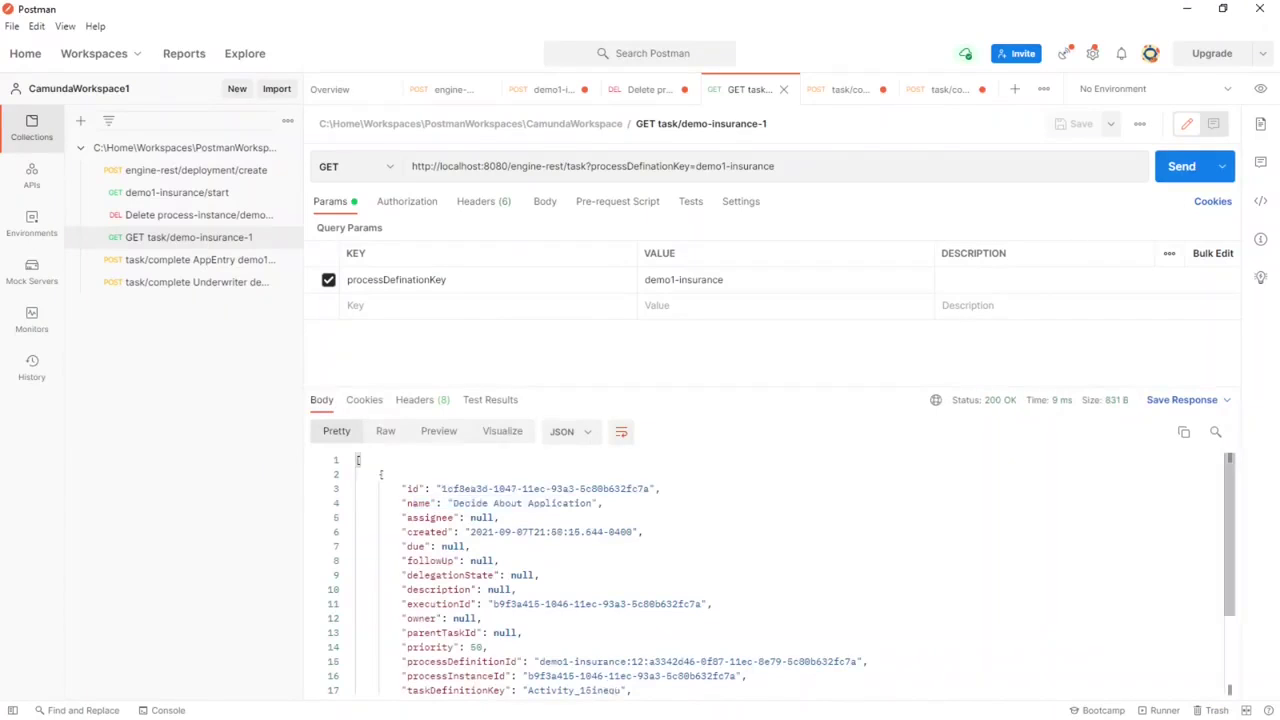
{"action": "scroll", "coordinate": [381, 474], "scroll_direction": "down", "scroll_amount": 3}
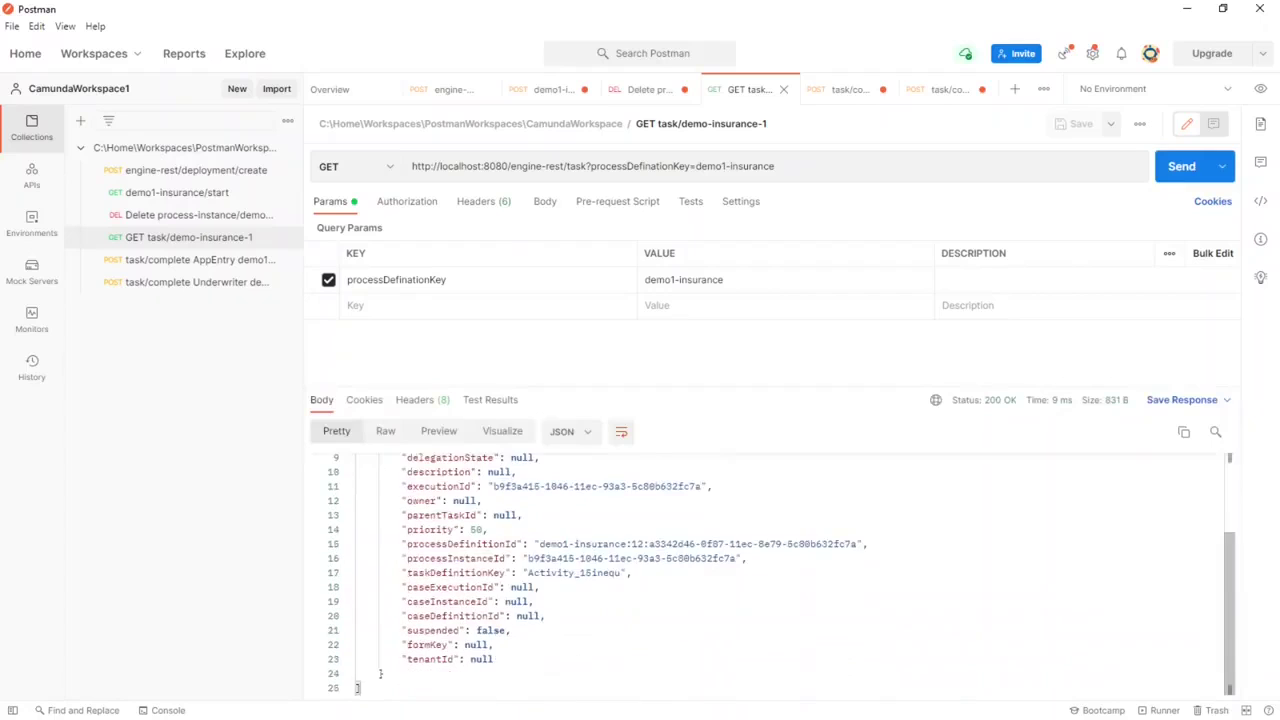
{"action": "scroll", "coordinate": [381, 474], "scroll_direction": "up", "scroll_amount": 3}
{"action": "scroll", "coordinate": [381, 474], "scroll_direction": "down", "scroll_amount": 3}
{"action": "scroll", "coordinate": [381, 474], "scroll_direction": "up", "scroll_amount": 3}
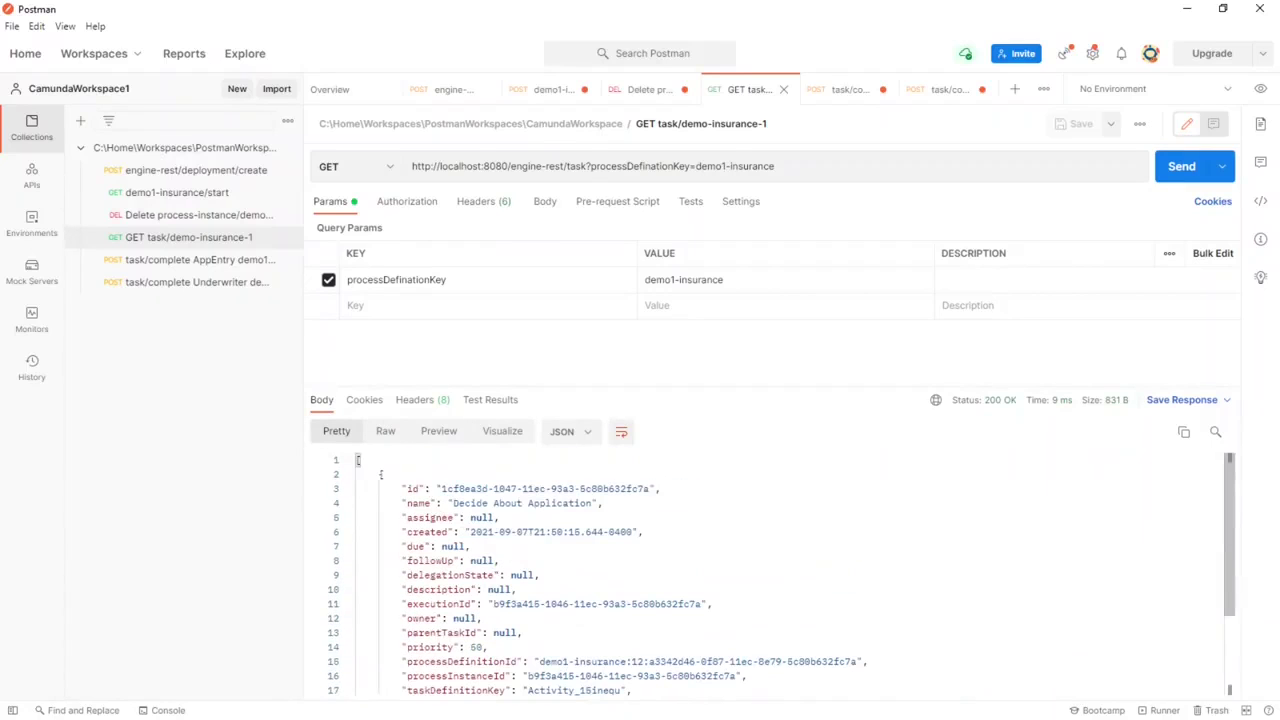
{"action": "left_click_drag", "start_coordinate": [441, 488], "coordinate": [650, 488]}
{"action": "key", "text": "ctrl+c"}
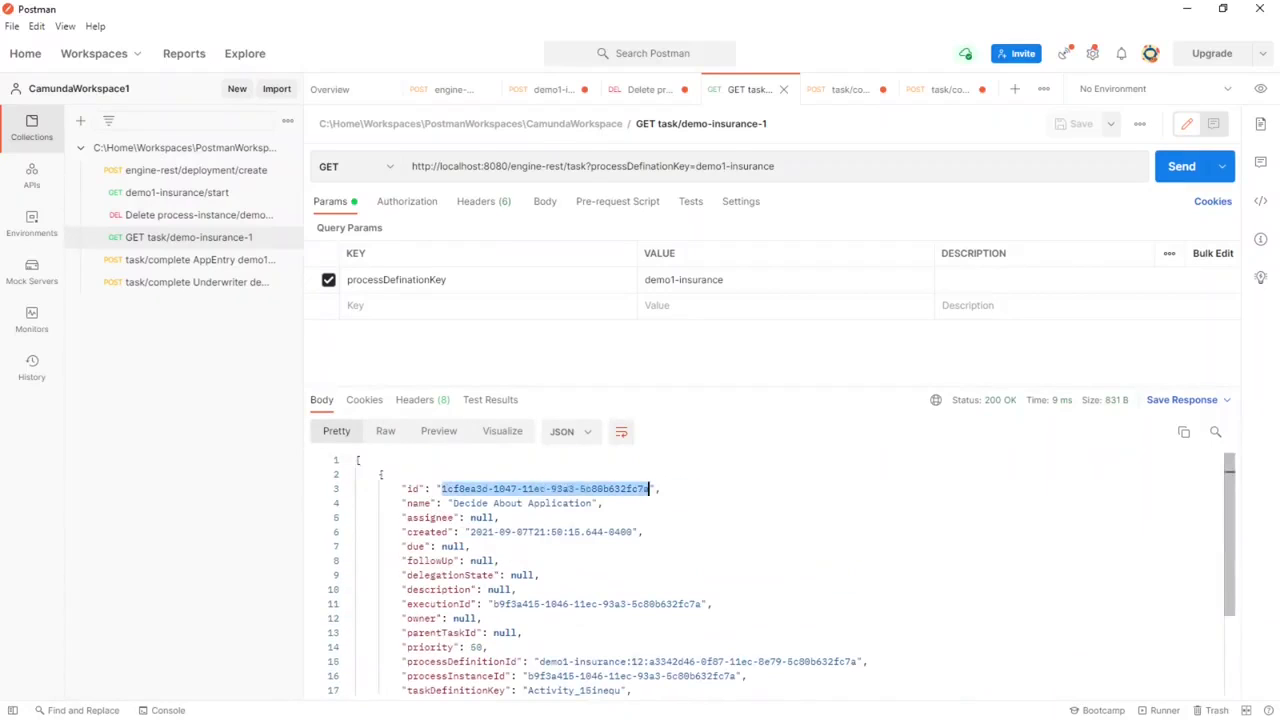
Step: Open the 'task/complete Underwriter' demo1-insurance Approve request
{"action": "left_click", "coordinate": [200, 284]}
{"action": "key", "text": "alt+Tab"}
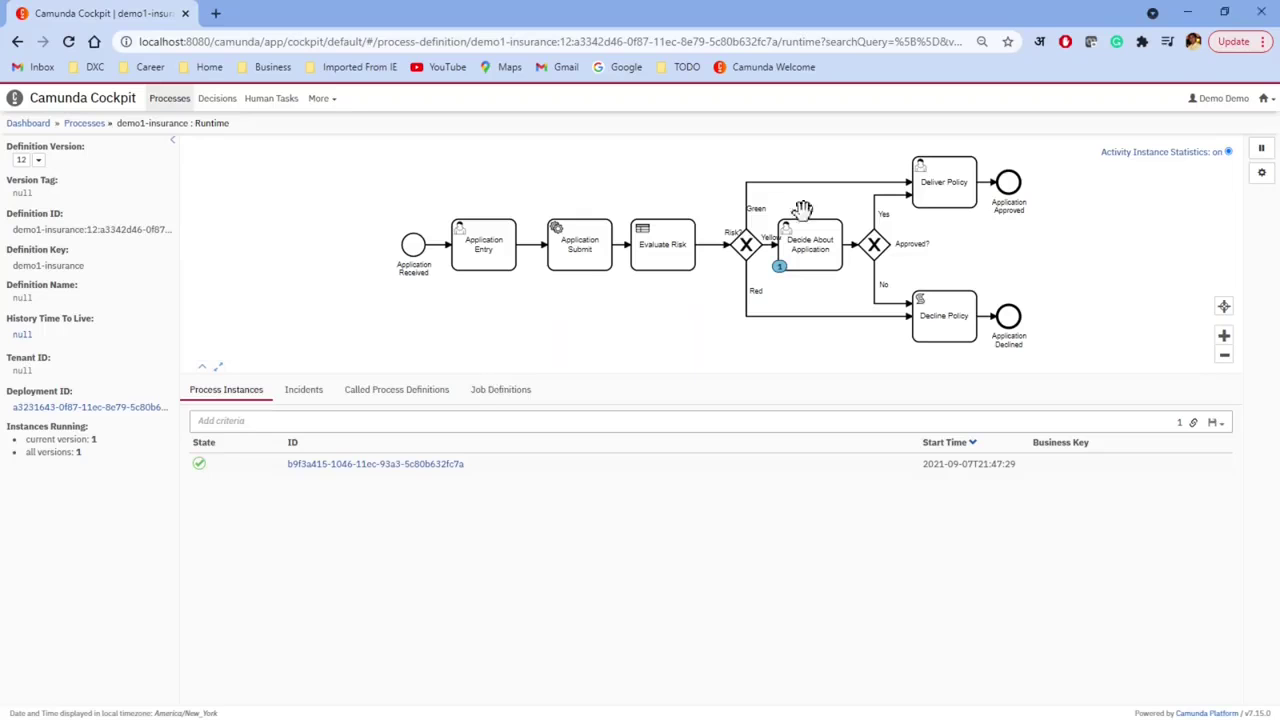
{"action": "key", "text": "alt+Tab"}
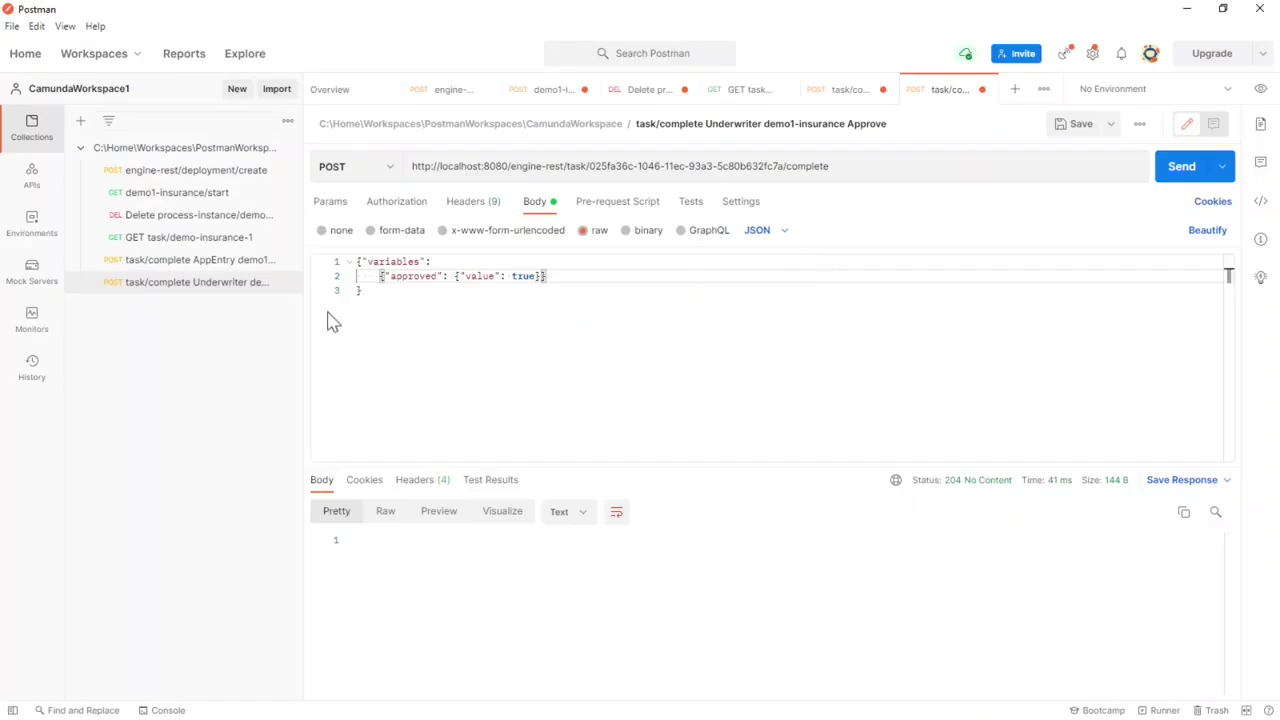
Step: Replace the old task id in the Underwriter request URL with the new Decide About Application id
{"action": "left_click", "coordinate": [468, 203]}
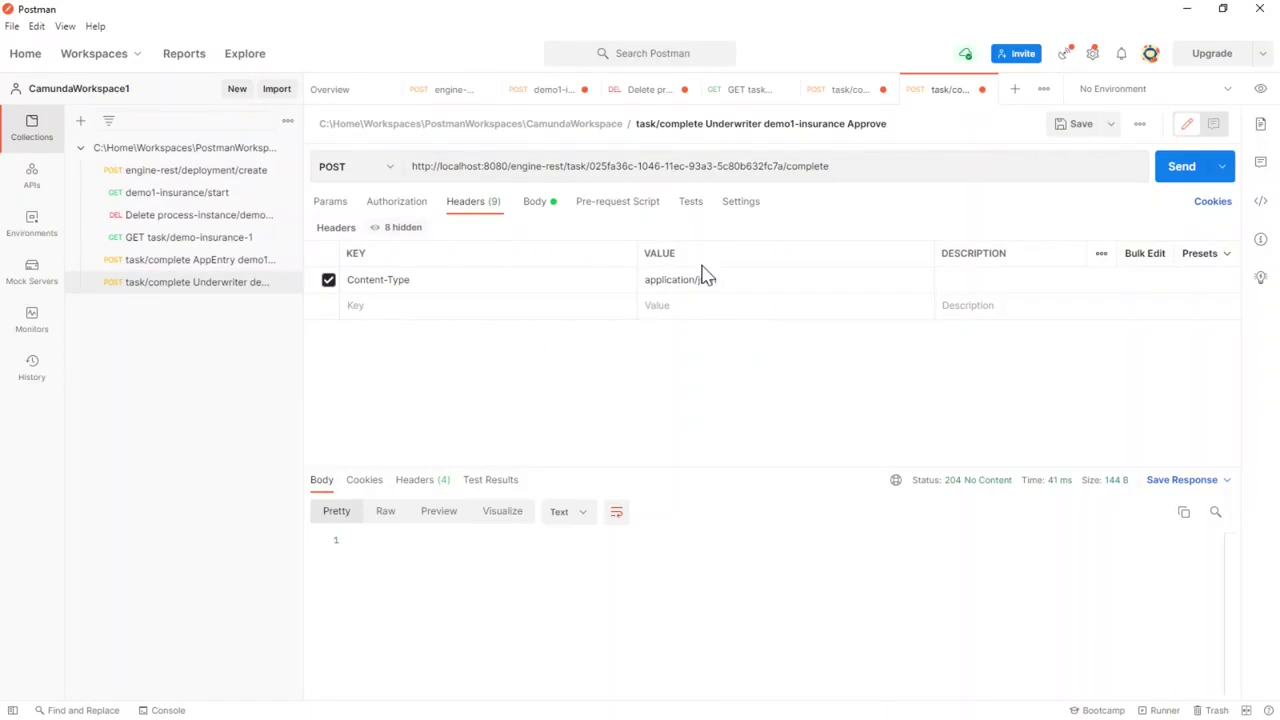
{"action": "left_click", "coordinate": [534, 205]}
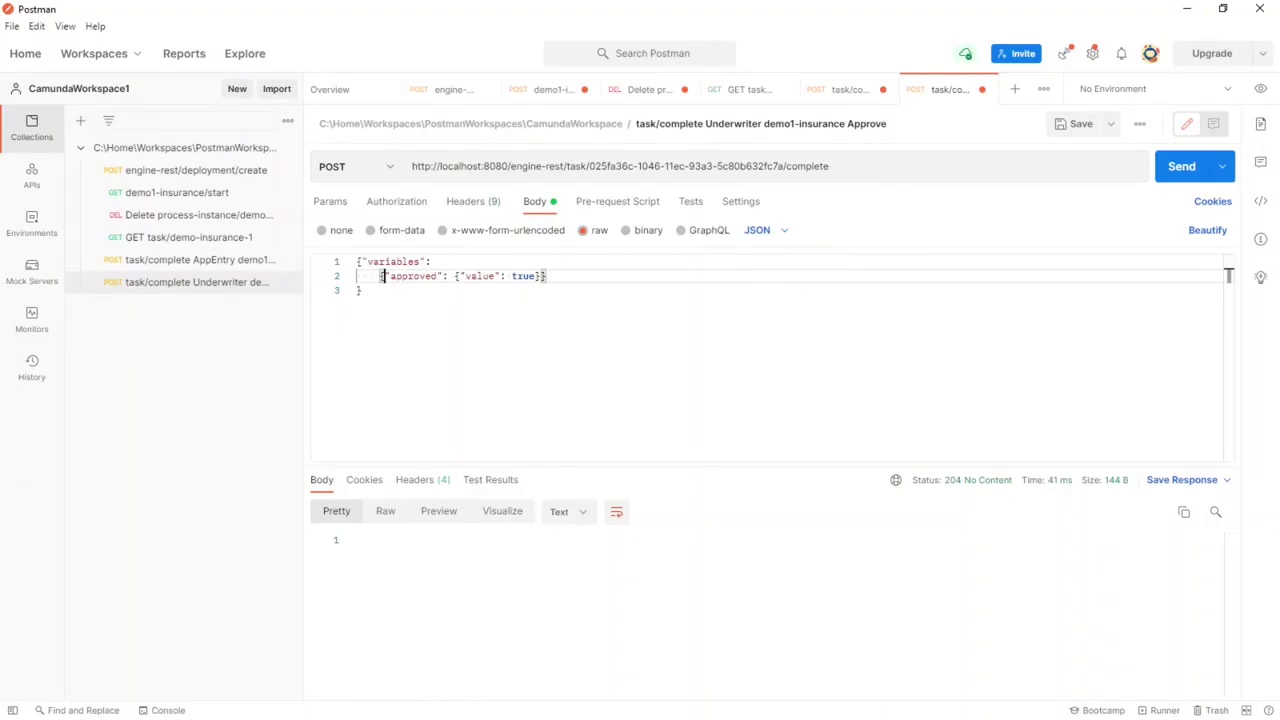
{"action": "left_click_drag", "start_coordinate": [589, 166], "coordinate": [784, 166]}
{"action": "key", "text": "ctrl+v"}
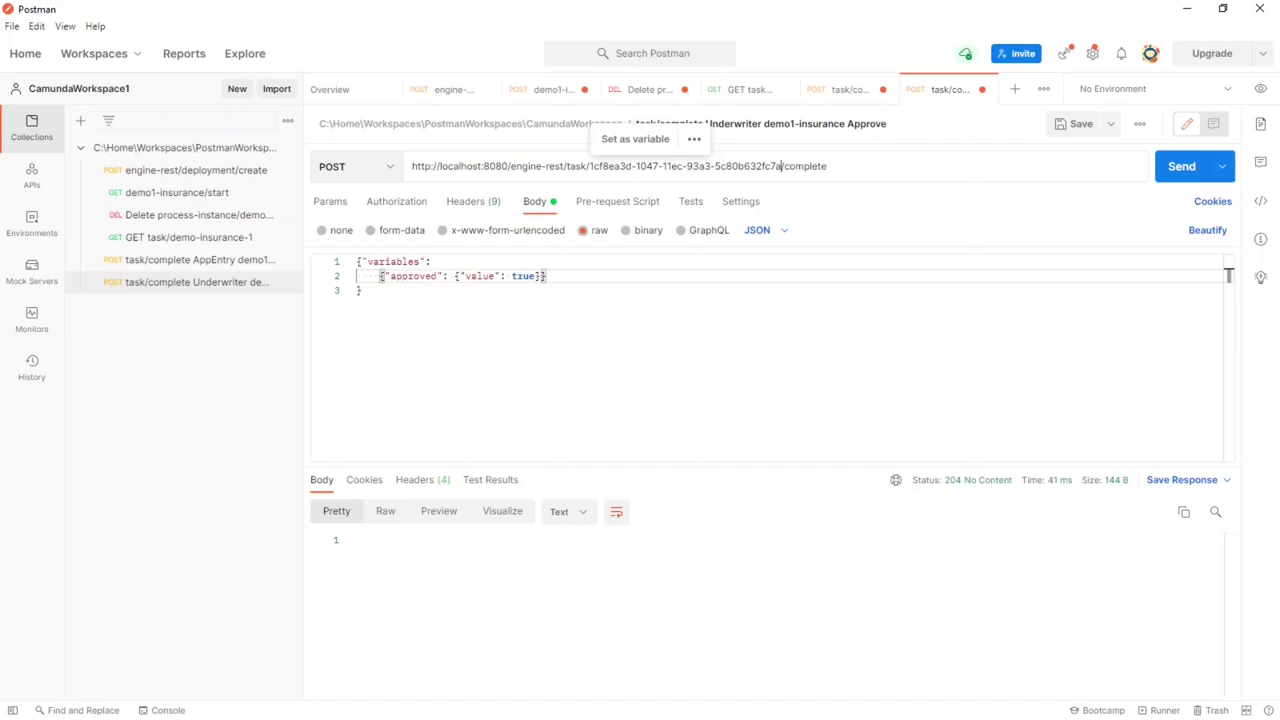
Step: Change approved to false in the JSON body and send the request, getting 204 No Content
{"action": "double_click", "coordinate": [533, 276]}
{"action": "type", "text": "false"}
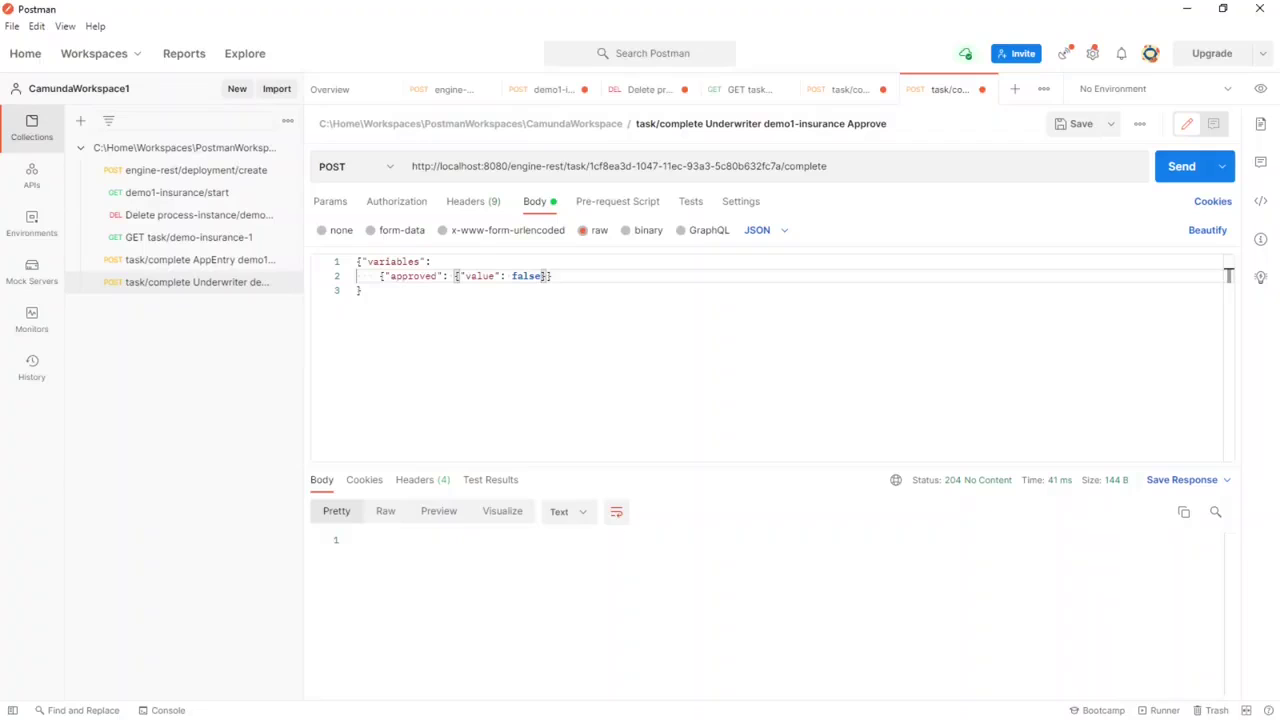
{"action": "left_click", "coordinate": [1190, 172]}
{"action": "mouse_move", "coordinate": [955, 510]}
{"action": "key", "text": "alt+Tab"}
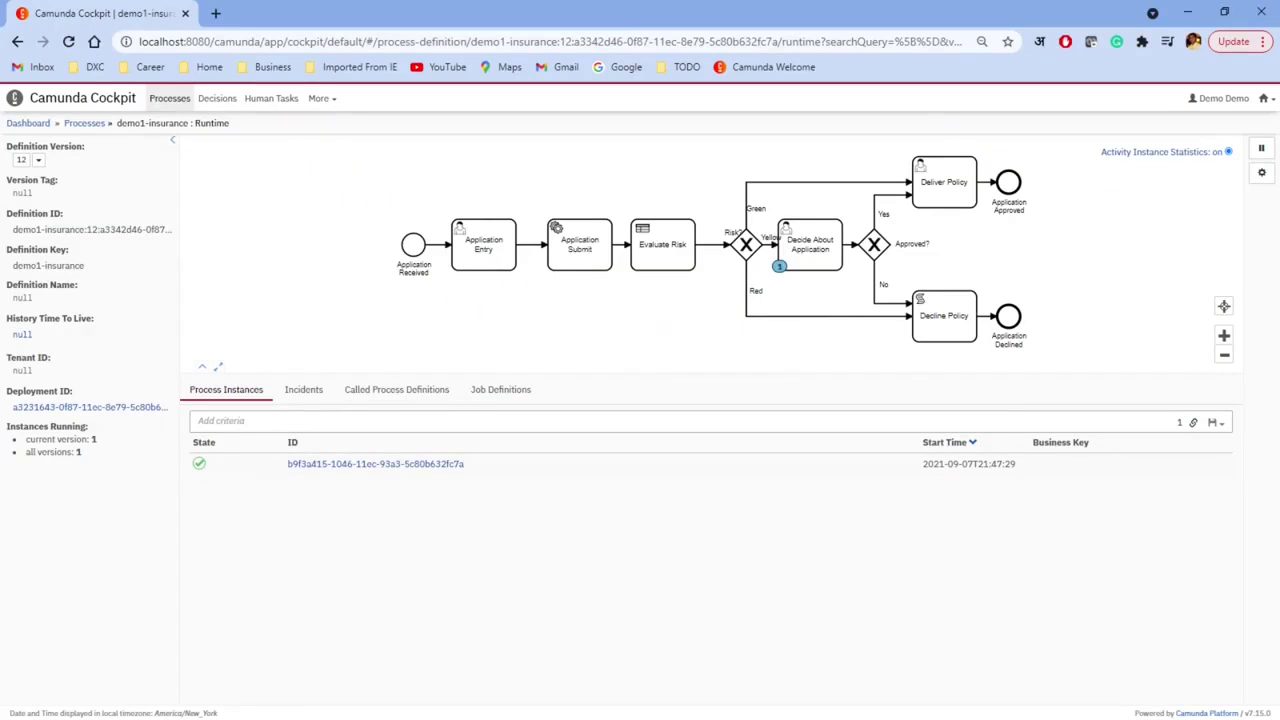
Step: Confirm demo1-insurance has no running instances and the dashboard shows 0 open tasks, then open a new tab
{"action": "left_click", "coordinate": [88, 125]}
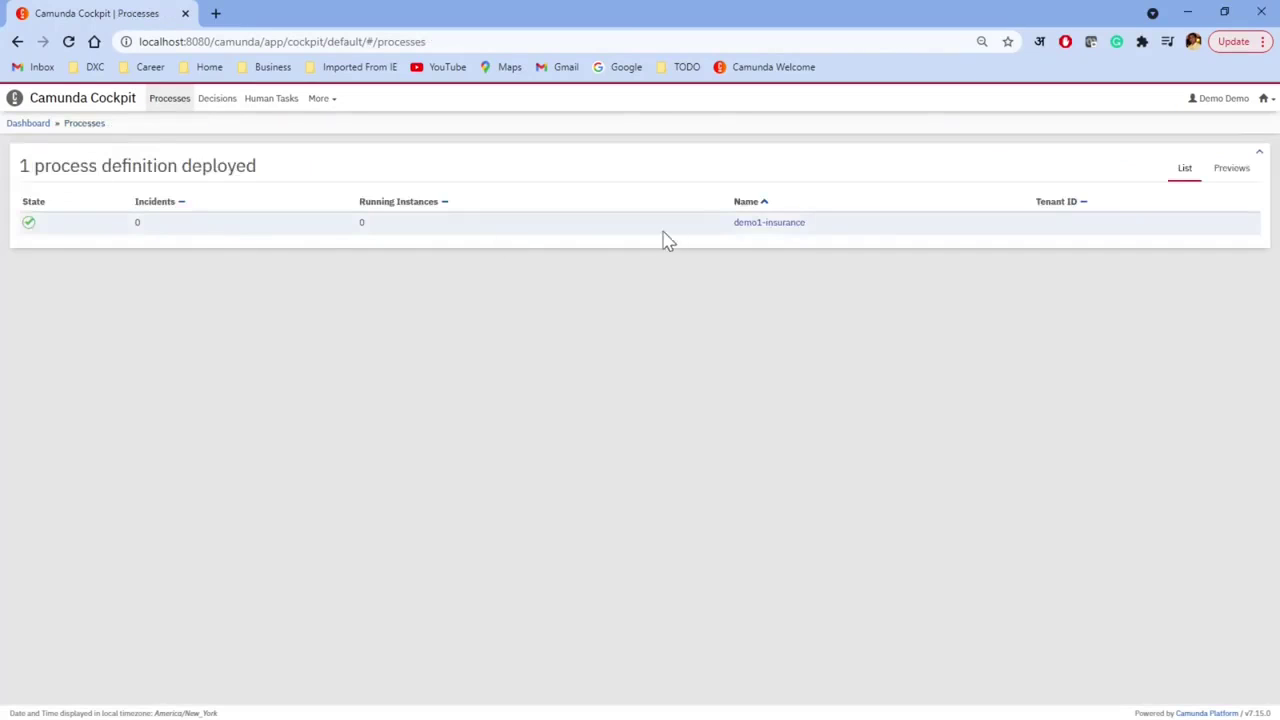
{"action": "left_click", "coordinate": [768, 224]}
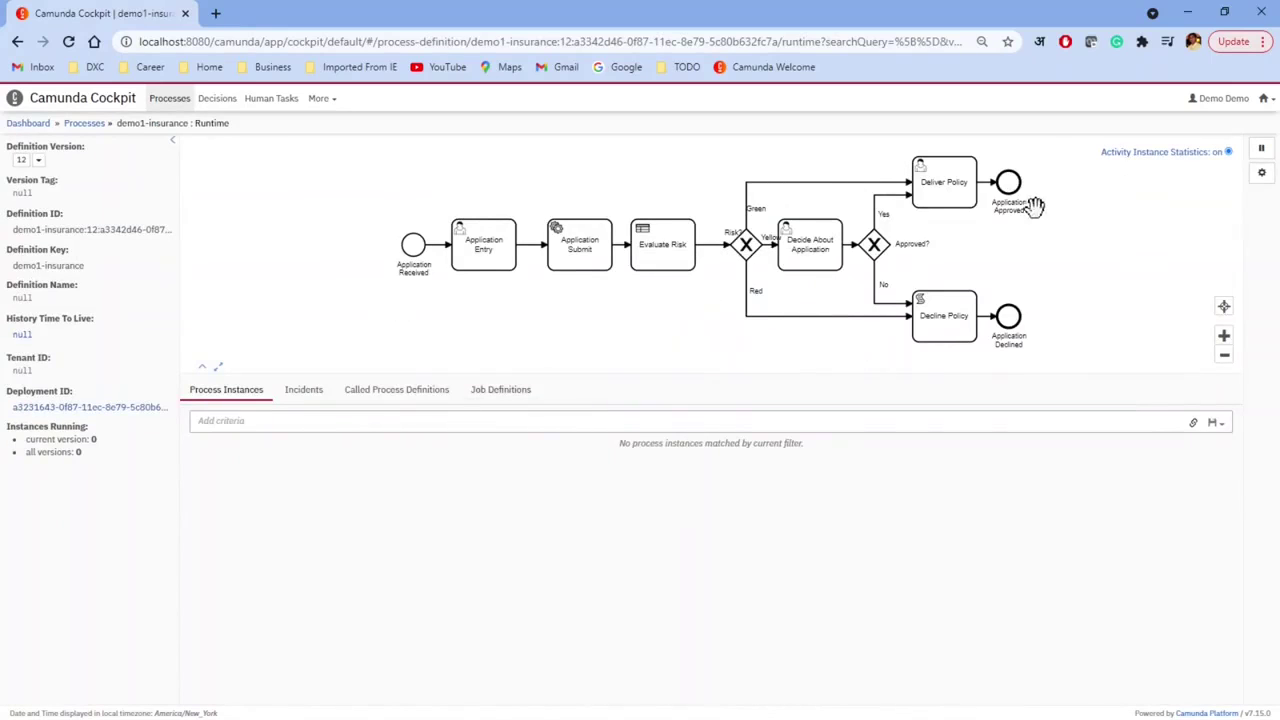
{"action": "left_click", "coordinate": [85, 123]}
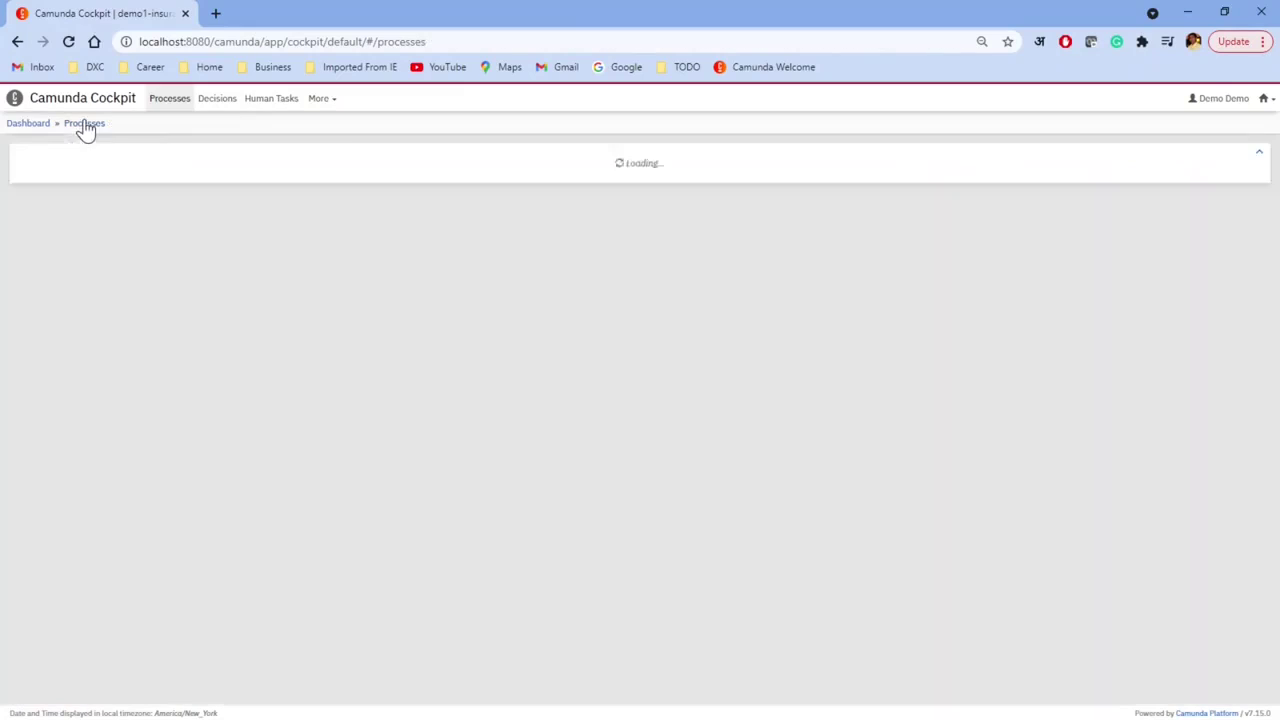
{"action": "left_click", "coordinate": [25, 124]}
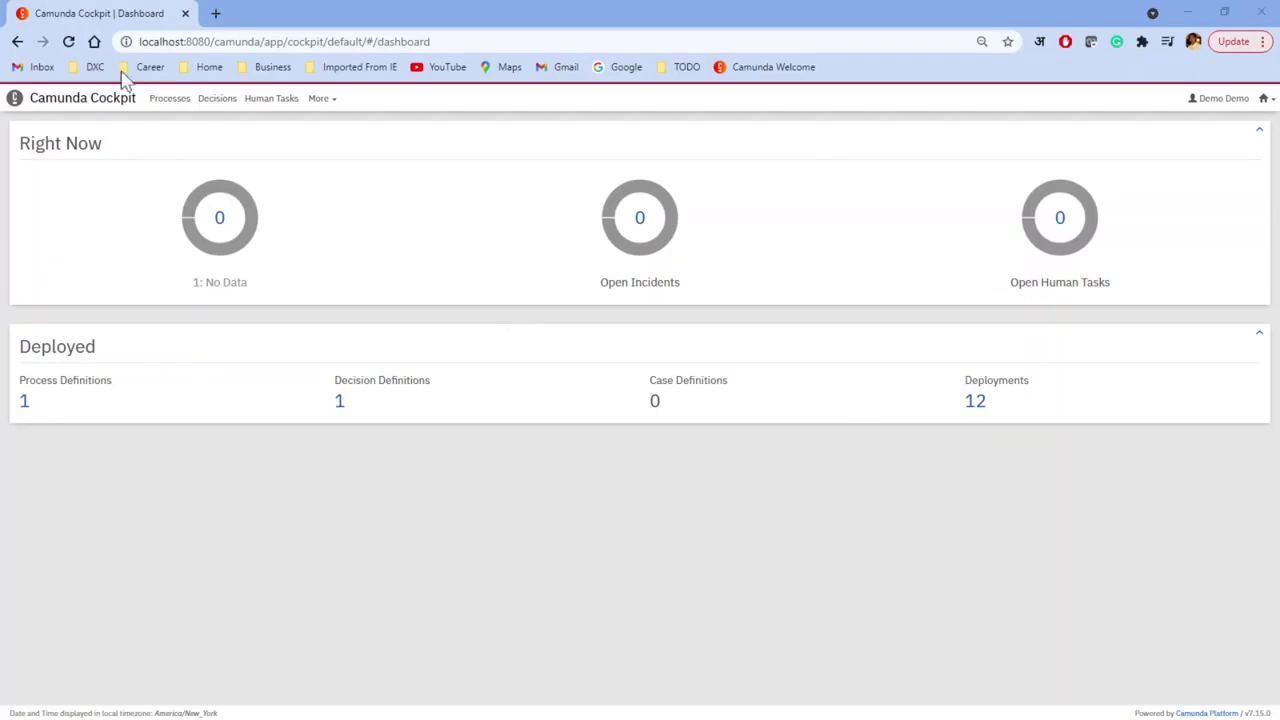
{"action": "left_click", "coordinate": [215, 13]}
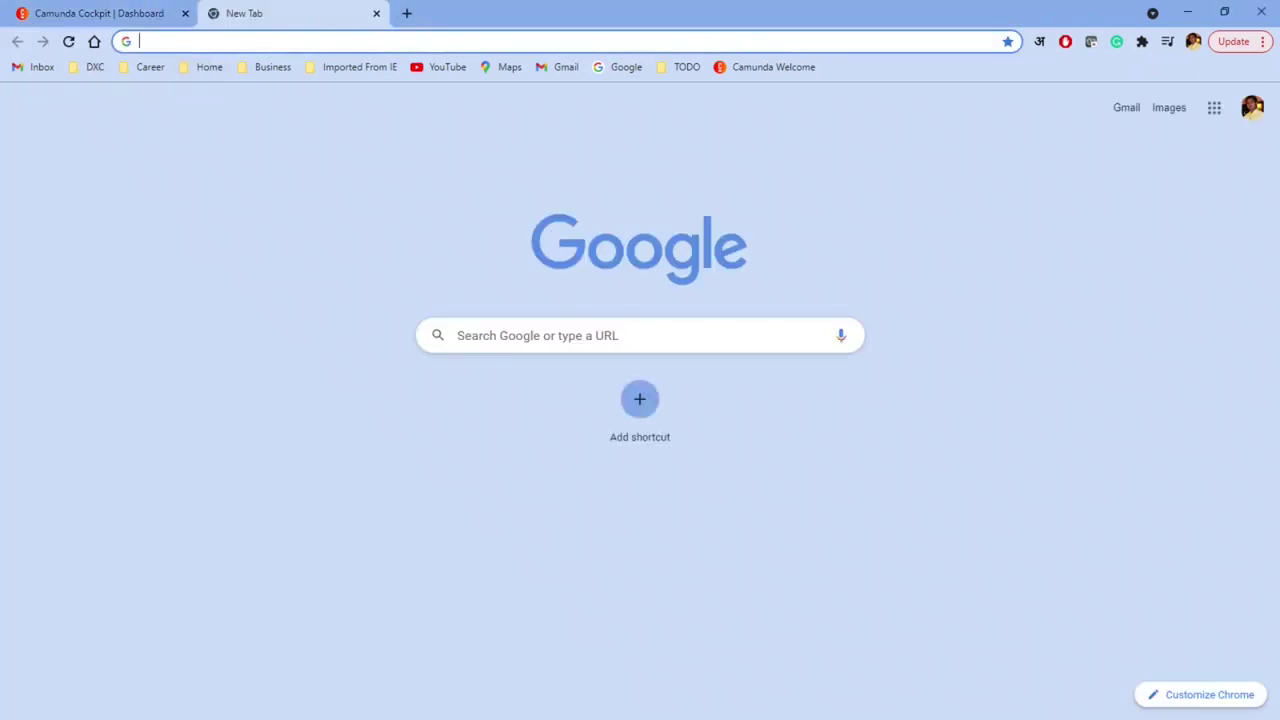
Step: Go to docs.camunda.org in the new browser tab
{"action": "type", "text": "doc"}
{"action": "key", "text": "BackSpace"}
{"action": "key", "text": "BackSpace"}
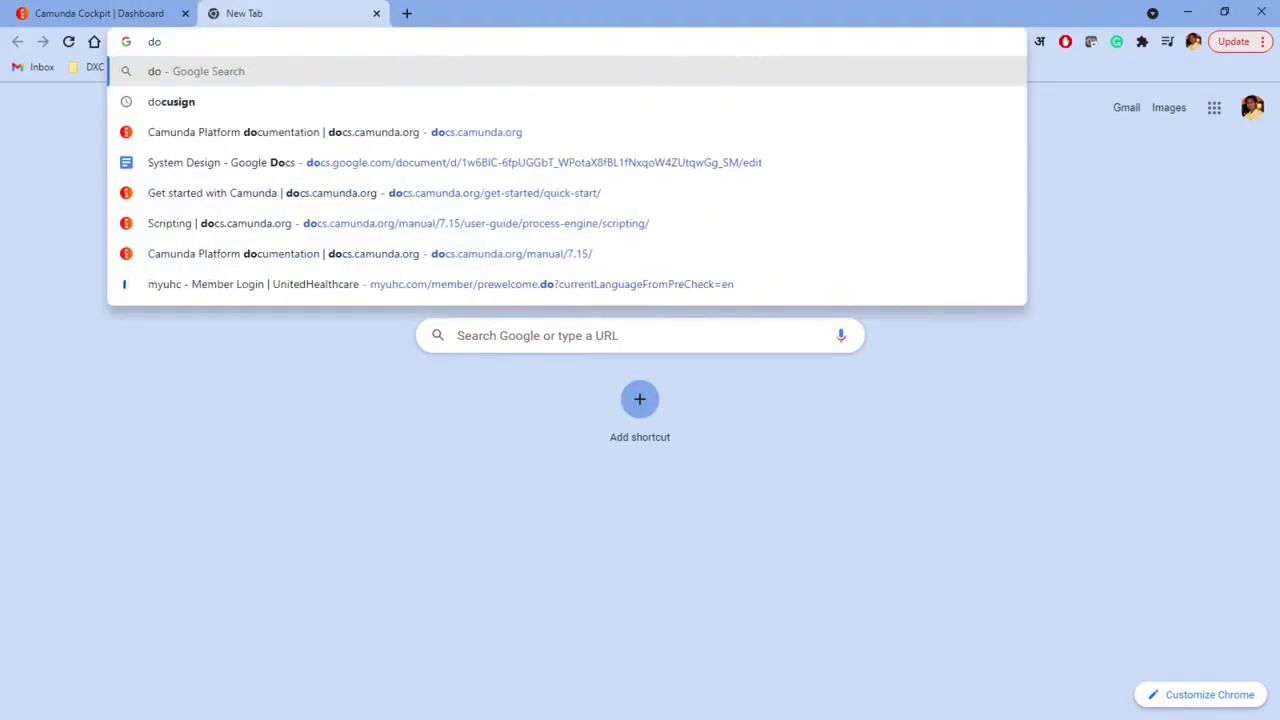
{"action": "type", "text": "oc"}
{"action": "key", "text": "BackSpace"}
{"action": "key", "text": "BackSpace"}
{"action": "type", "text": "cs"}
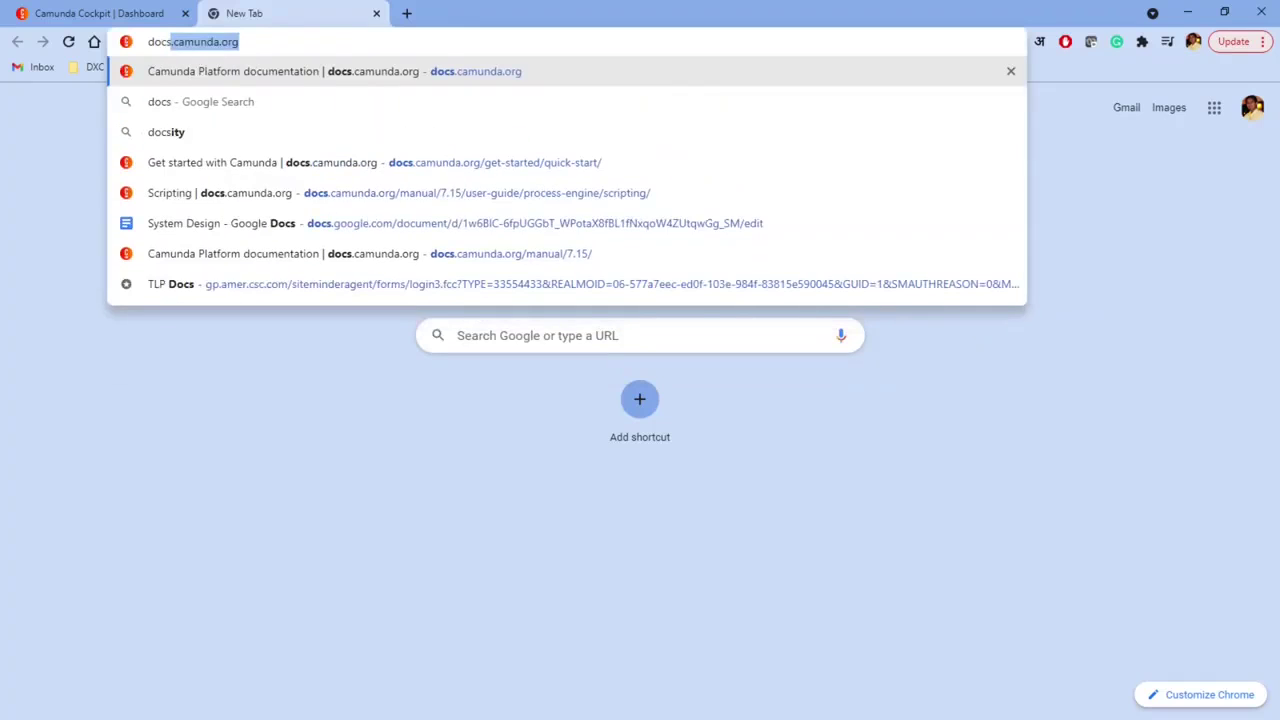
{"action": "key", "text": "Right"}
{"action": "key", "text": "Return"}
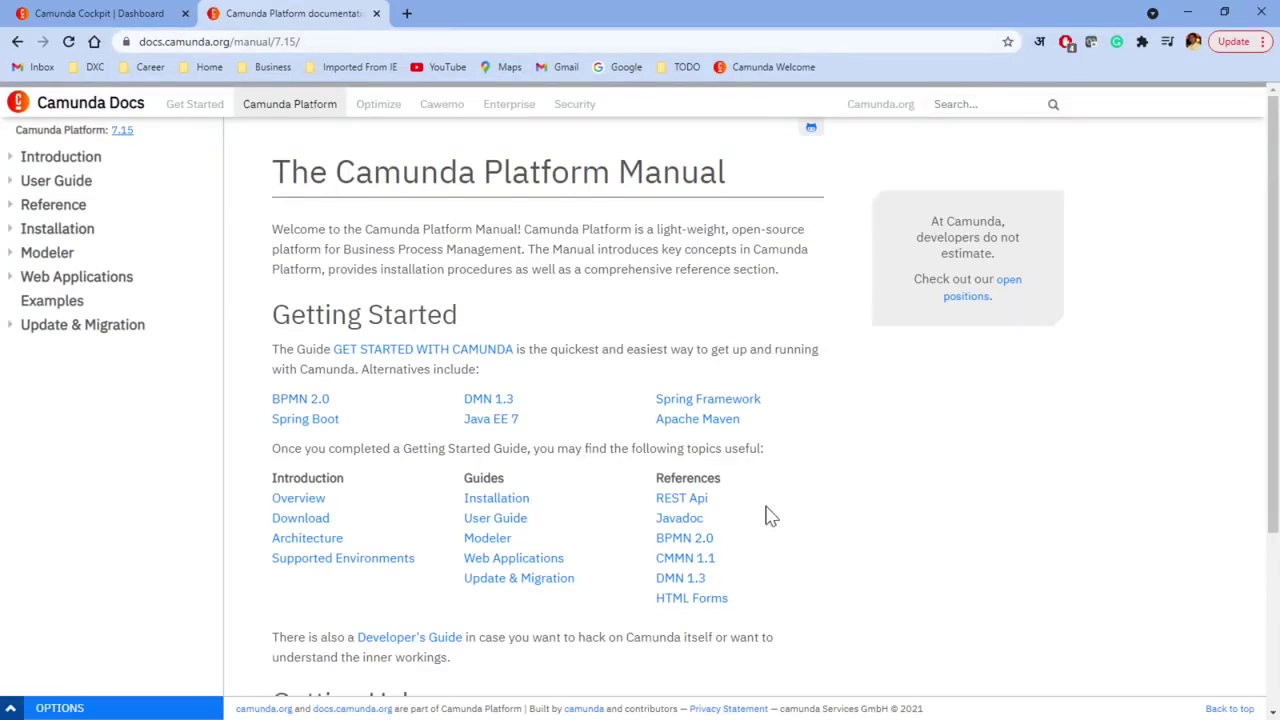
Step: Open the 7.15 REST Api reference and scroll through its endpoint groups
{"action": "left_click", "coordinate": [699, 503]}
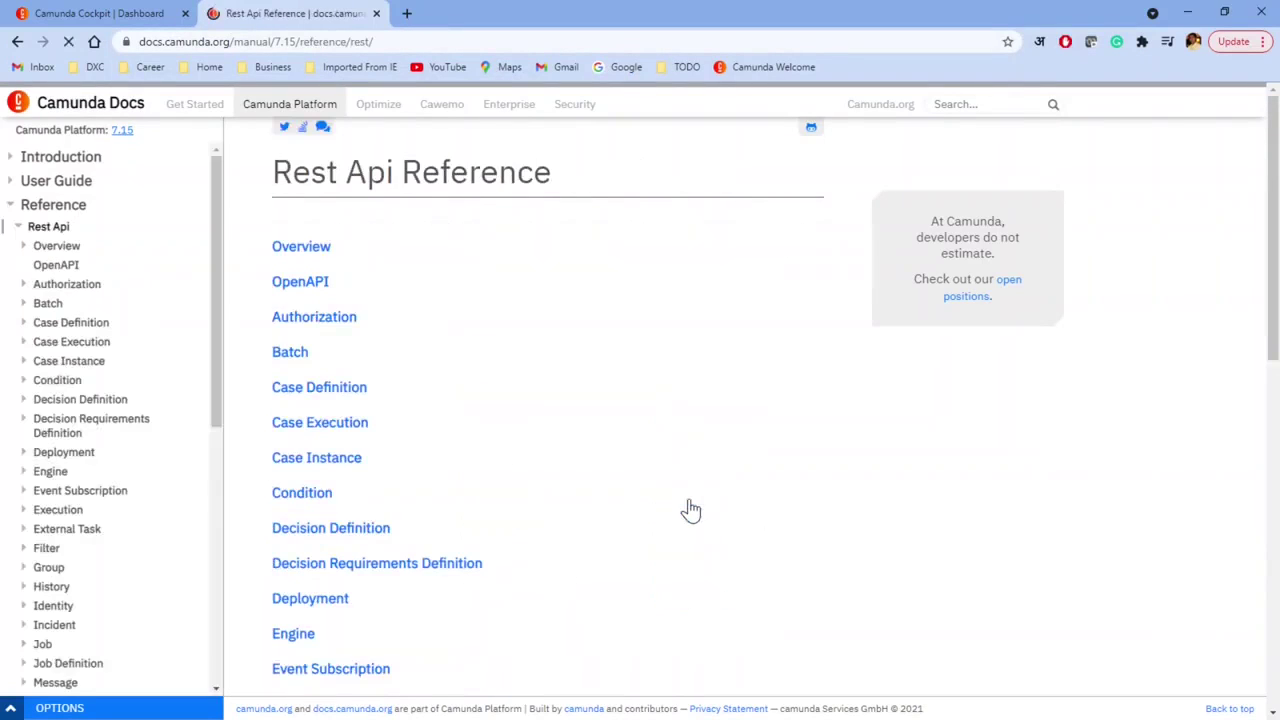
{"action": "scroll", "coordinate": [420, 440], "scroll_direction": "down", "scroll_amount": 8}
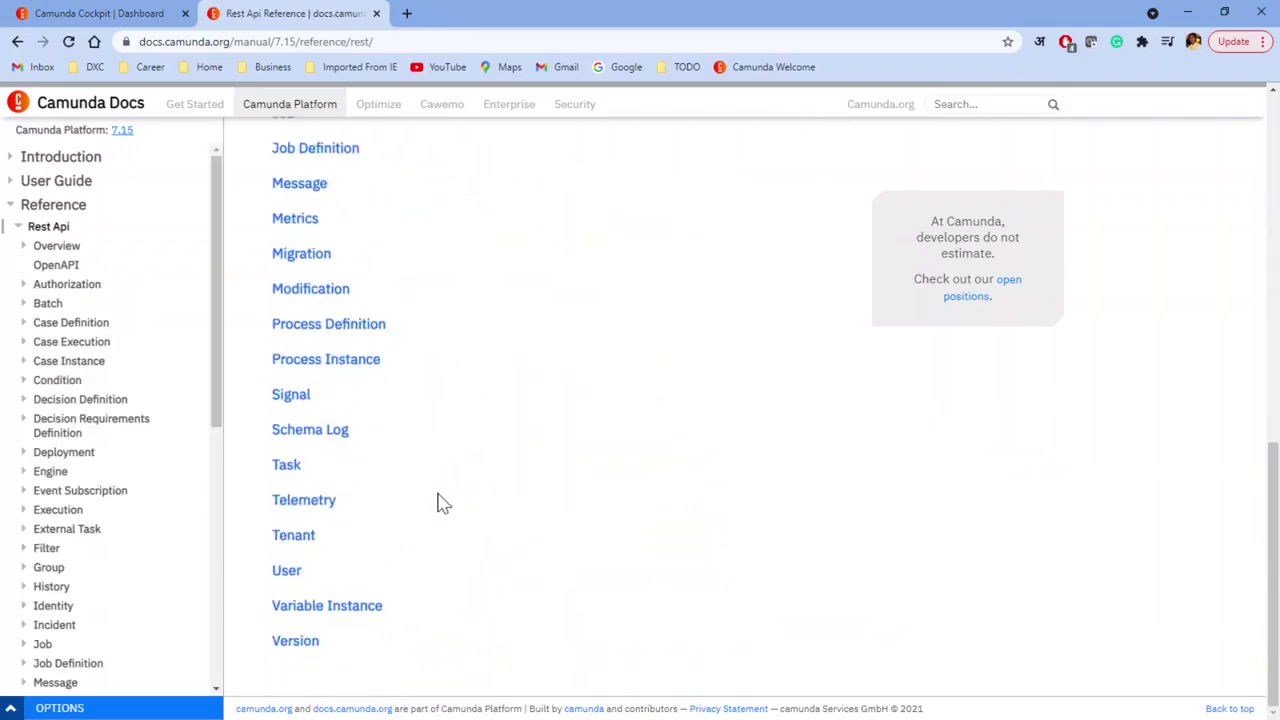
{"action": "scroll", "coordinate": [440, 503], "scroll_direction": "up", "scroll_amount": 9}
{"action": "scroll", "coordinate": [440, 495], "scroll_direction": "down", "scroll_amount": 10}
{"action": "scroll", "coordinate": [443, 491], "scroll_direction": "up", "scroll_amount": 10}
{"action": "scroll", "coordinate": [445, 495], "scroll_direction": "down", "scroll_amount": 8}
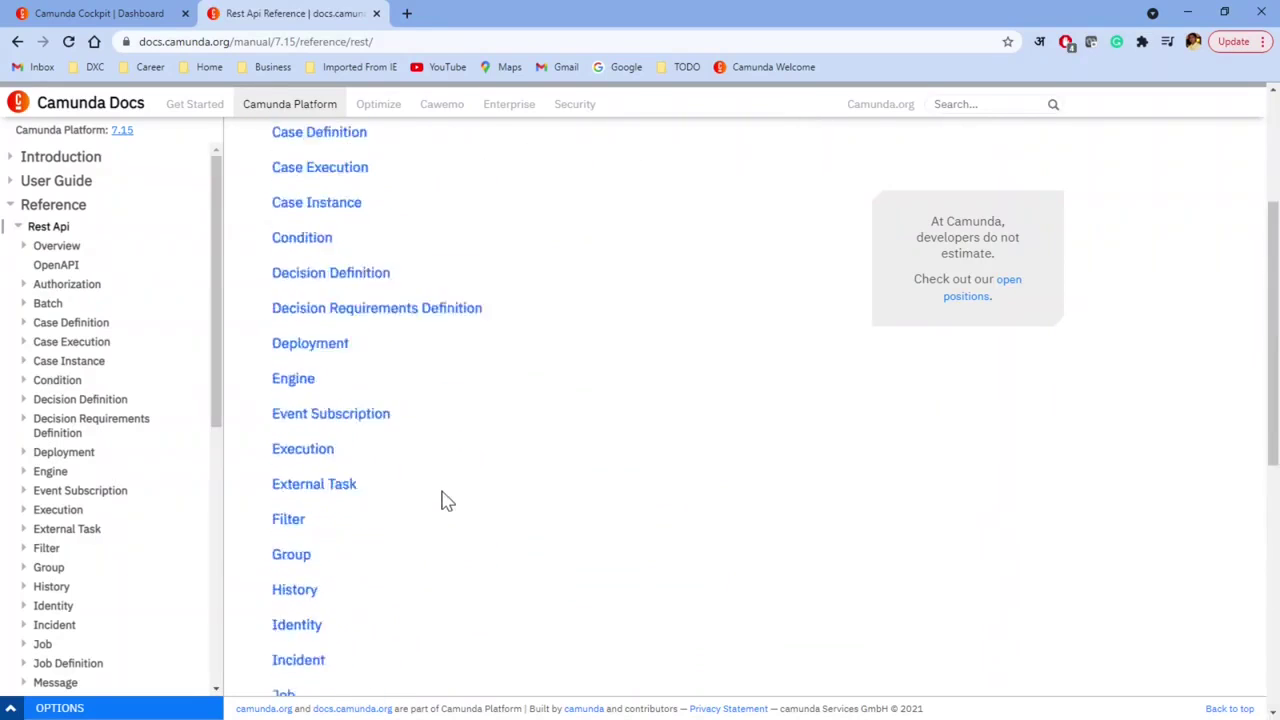
{"action": "scroll", "coordinate": [443, 500], "scroll_direction": "up", "scroll_amount": 4}
{"action": "scroll", "coordinate": [445, 500], "scroll_direction": "up", "scroll_amount": 4}
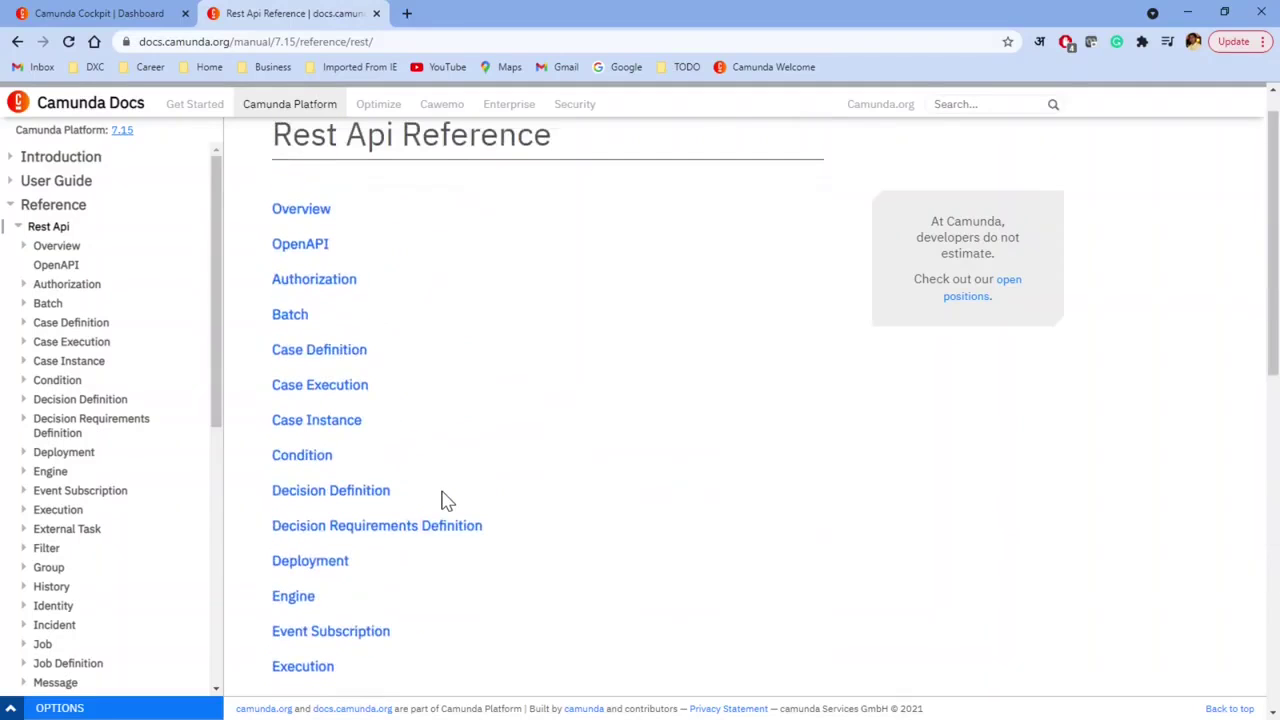
{"action": "scroll", "coordinate": [370, 527], "scroll_direction": "down", "scroll_amount": 4}
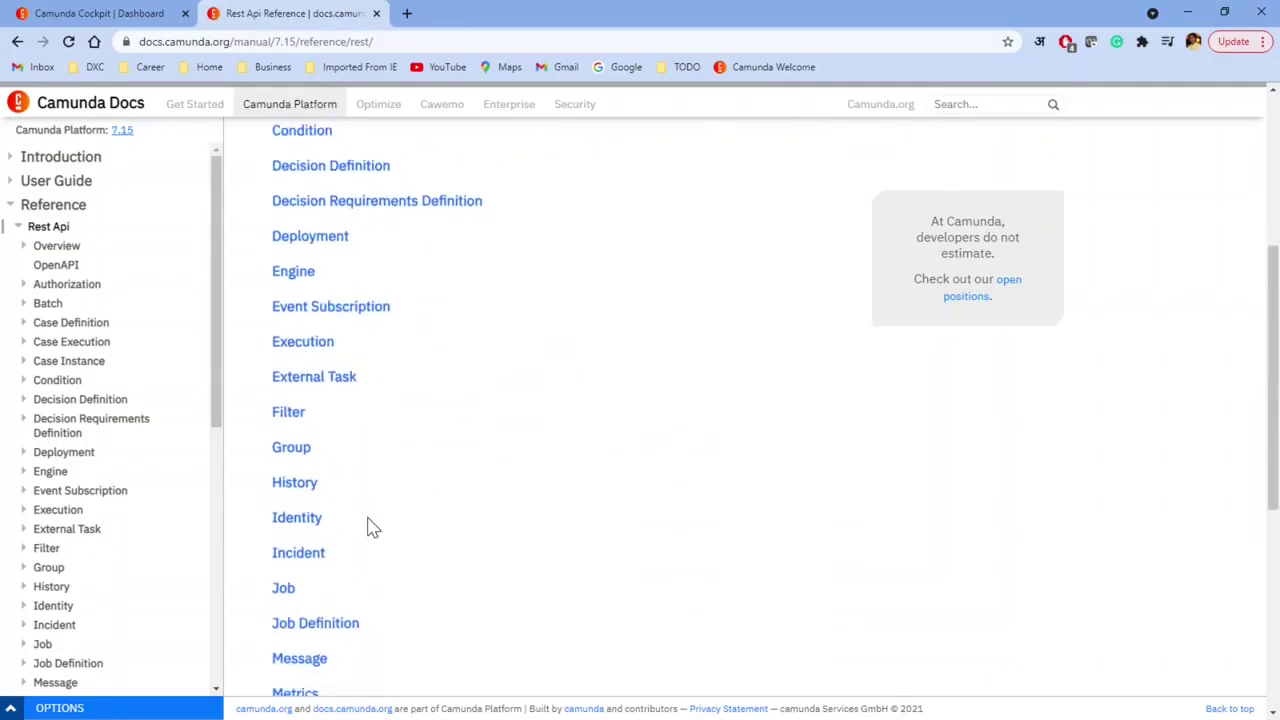
{"action": "scroll", "coordinate": [370, 527], "scroll_direction": "down", "scroll_amount": 2}
{"action": "scroll", "coordinate": [370, 527], "scroll_direction": "down", "scroll_amount": 3}
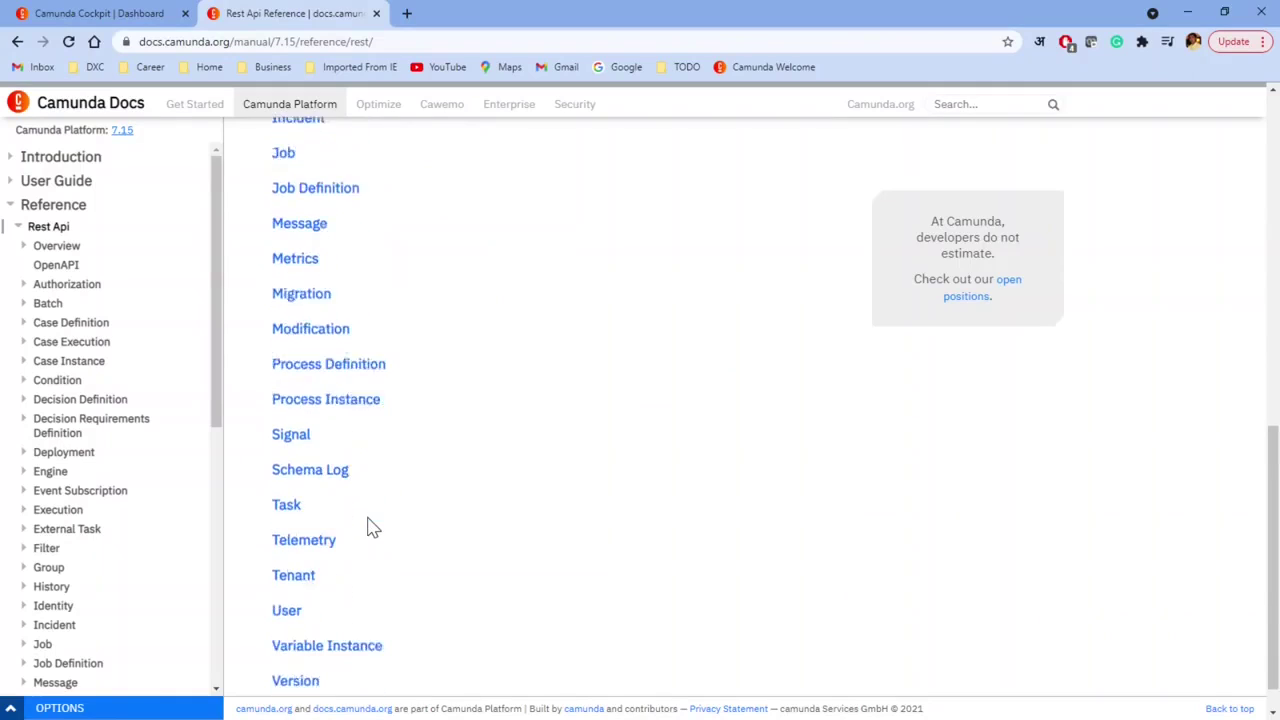
Step: Open the Task section and read the POST /task/{id}/complete endpoint and its example body
{"action": "left_click", "coordinate": [295, 470]}
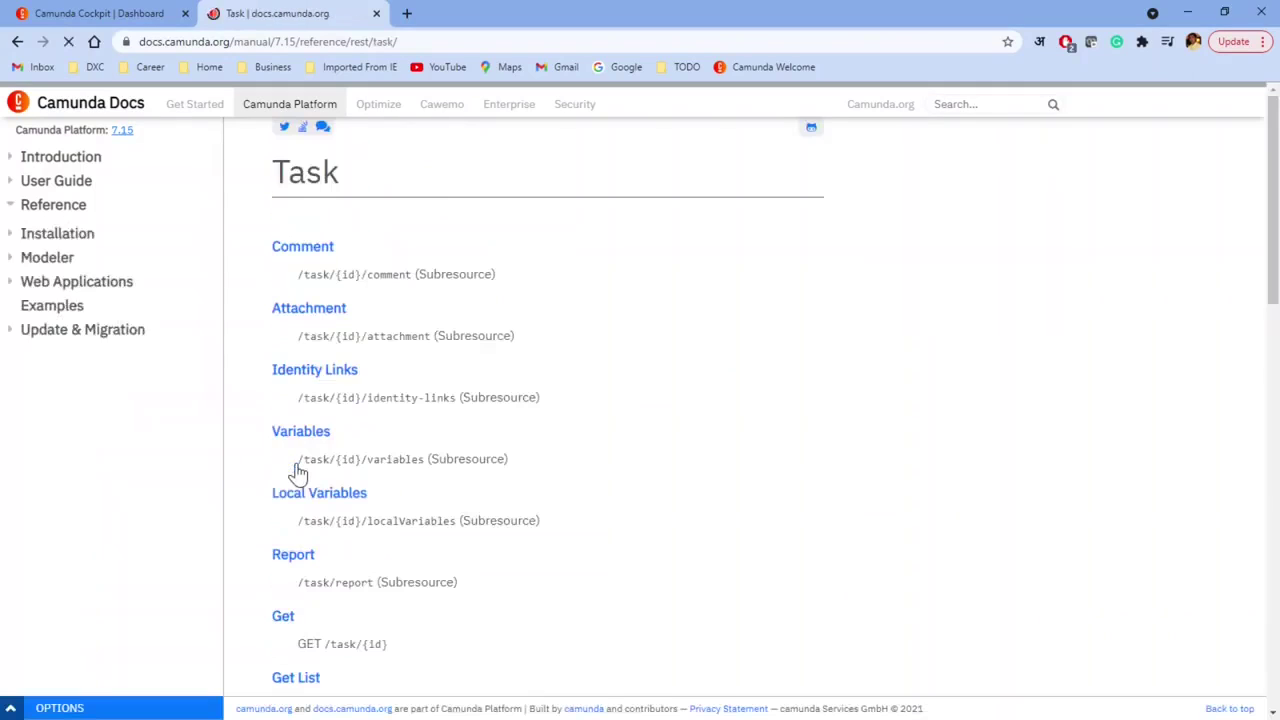
{"action": "scroll", "coordinate": [446, 514], "scroll_direction": "down", "scroll_amount": 4}
{"action": "scroll", "coordinate": [424, 563], "scroll_direction": "down", "scroll_amount": 5}
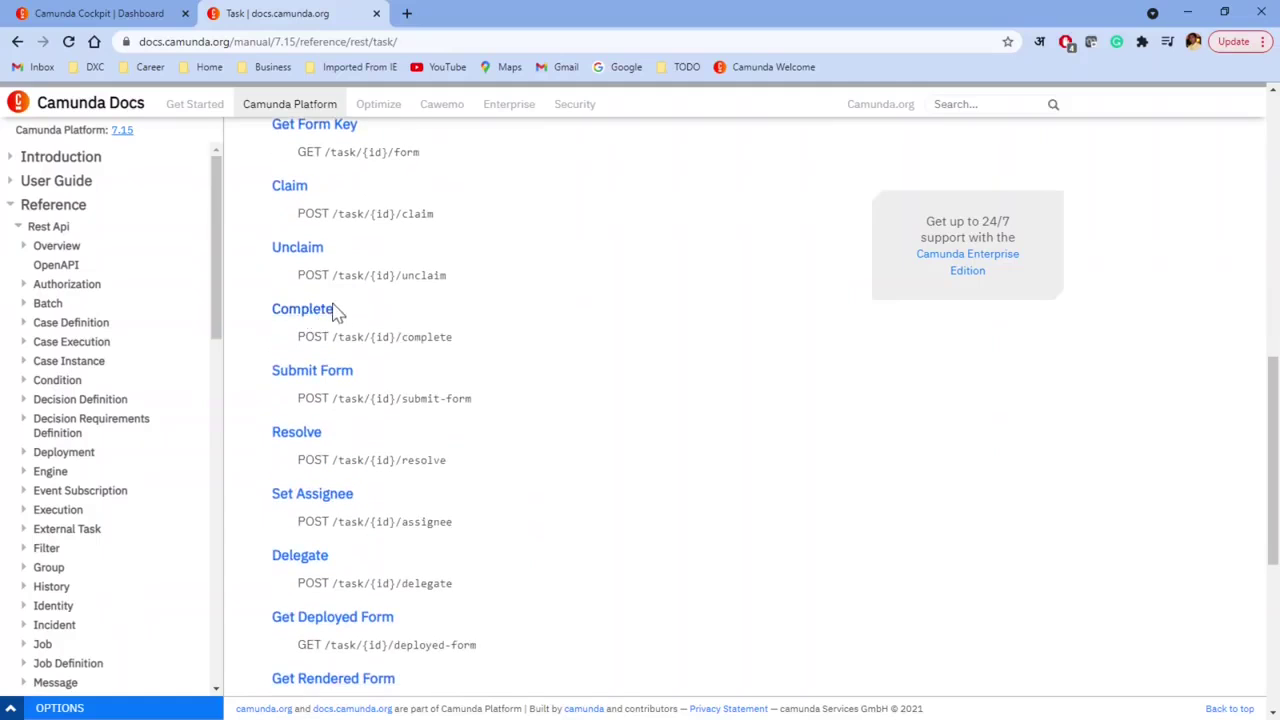
{"action": "left_click_drag", "start_coordinate": [298, 337], "coordinate": [455, 337]}
{"action": "left_click", "coordinate": [316, 312]}
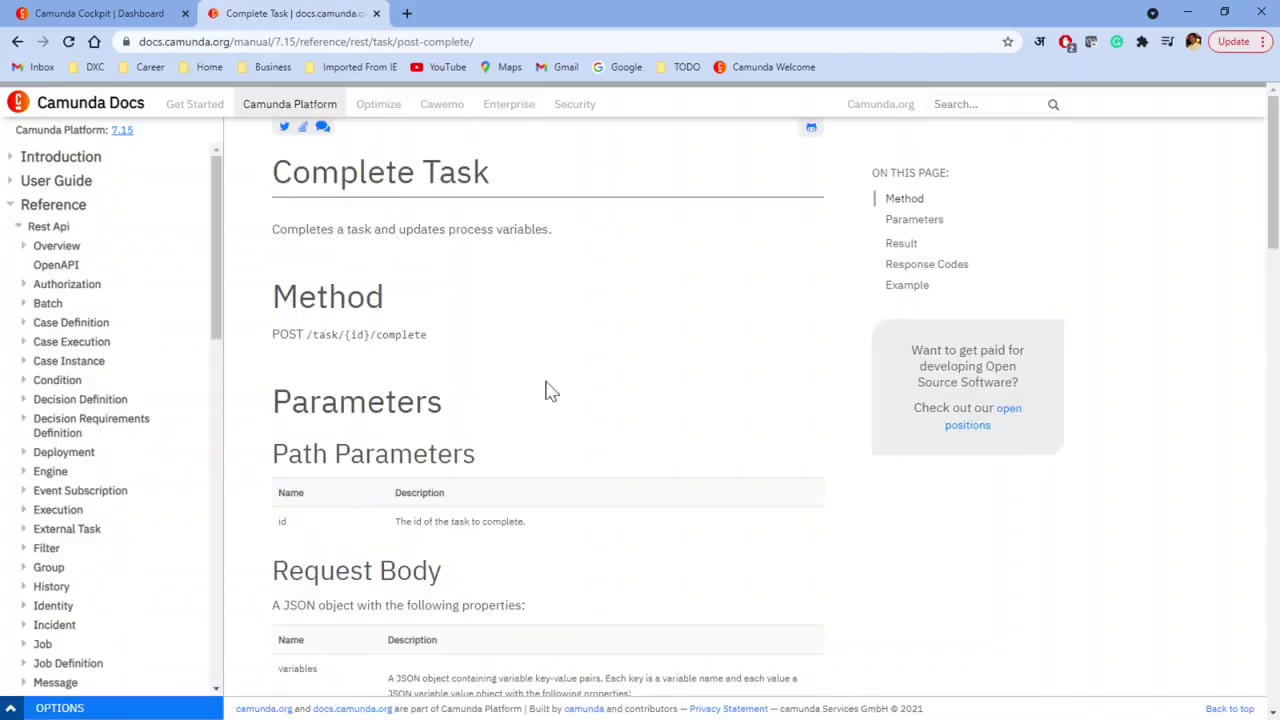
{"action": "scroll", "coordinate": [551, 451], "scroll_direction": "down", "scroll_amount": 3}
{"action": "scroll", "coordinate": [535, 484], "scroll_direction": "down", "scroll_amount": 15}
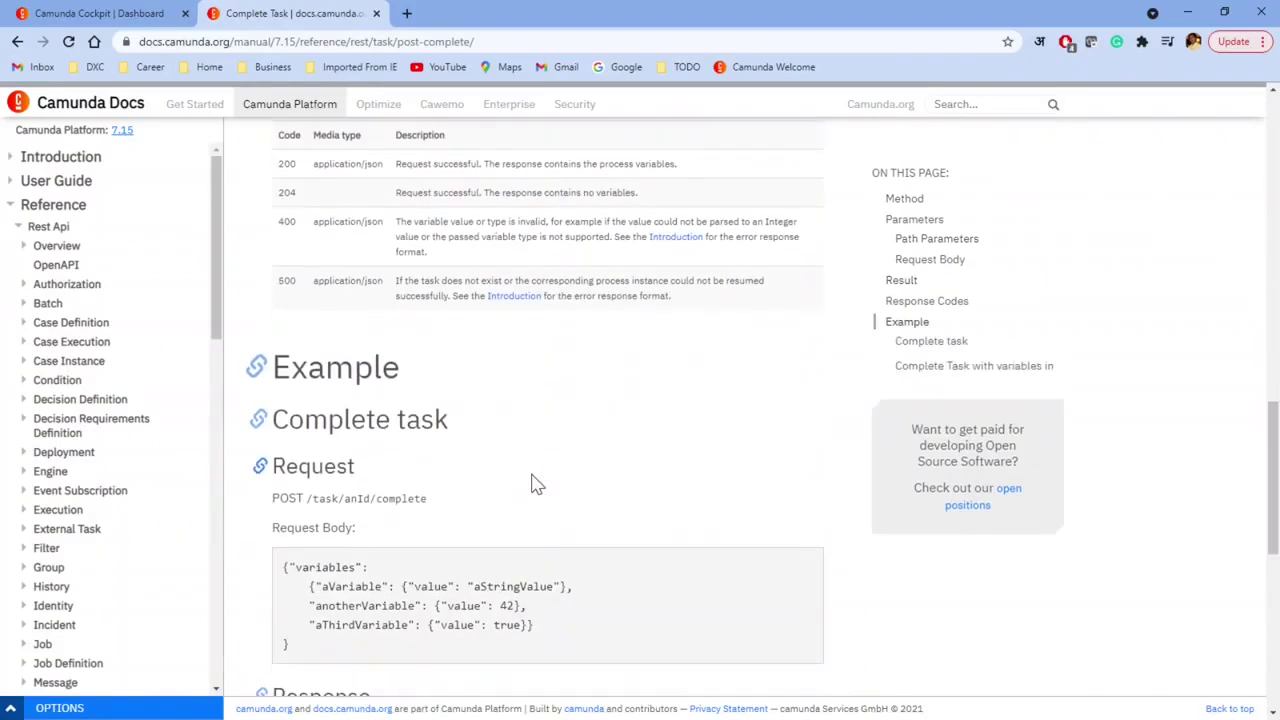
{"action": "scroll", "coordinate": [535, 484], "scroll_direction": "up", "scroll_amount": 8}
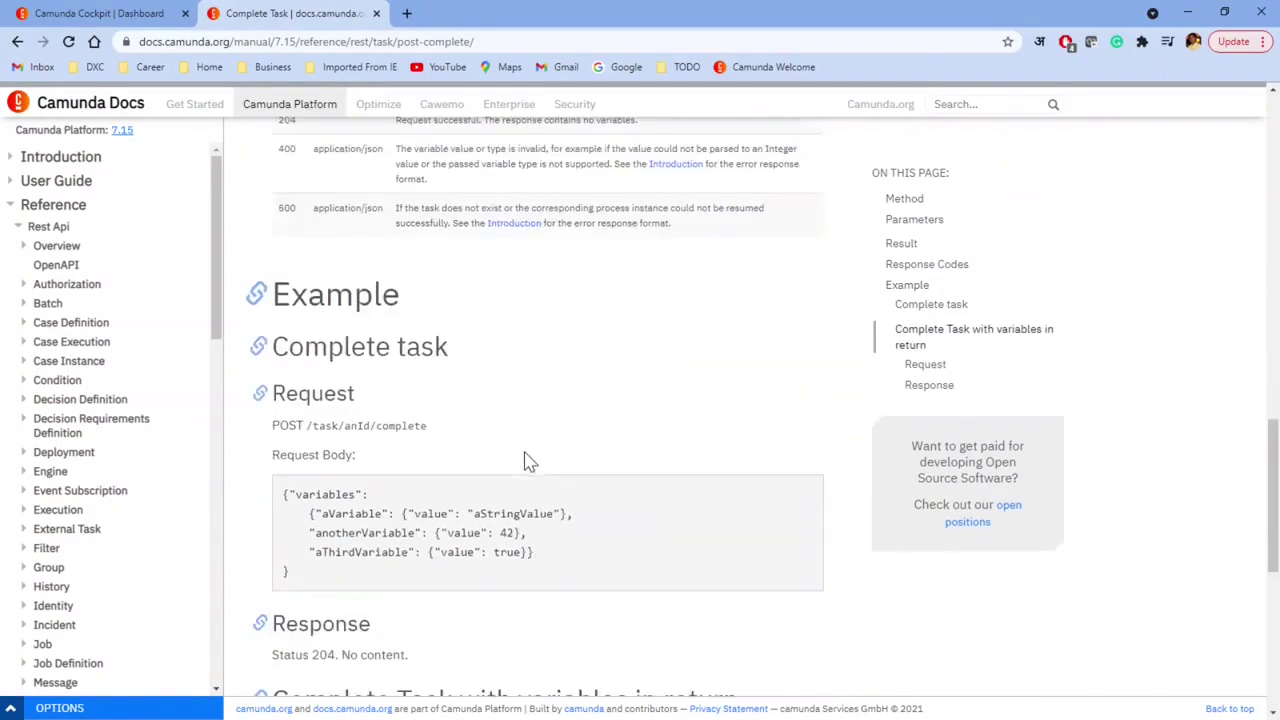
Step: Return to the Task endpoint overview, then switch back to the Underwriter request in Postman
{"action": "left_click", "coordinate": [18, 42]}
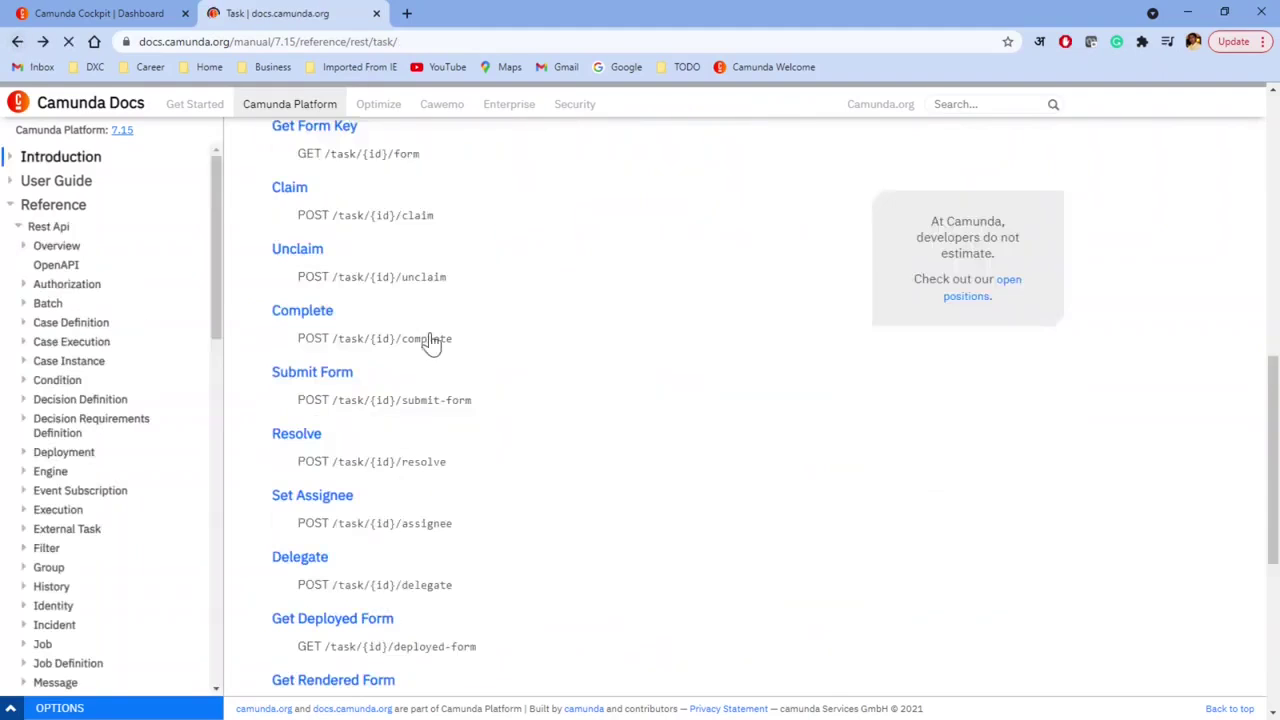
{"action": "scroll", "coordinate": [460, 366], "scroll_direction": "up", "scroll_amount": 4}
{"action": "scroll", "coordinate": [460, 366], "scroll_direction": "up", "scroll_amount": 5}
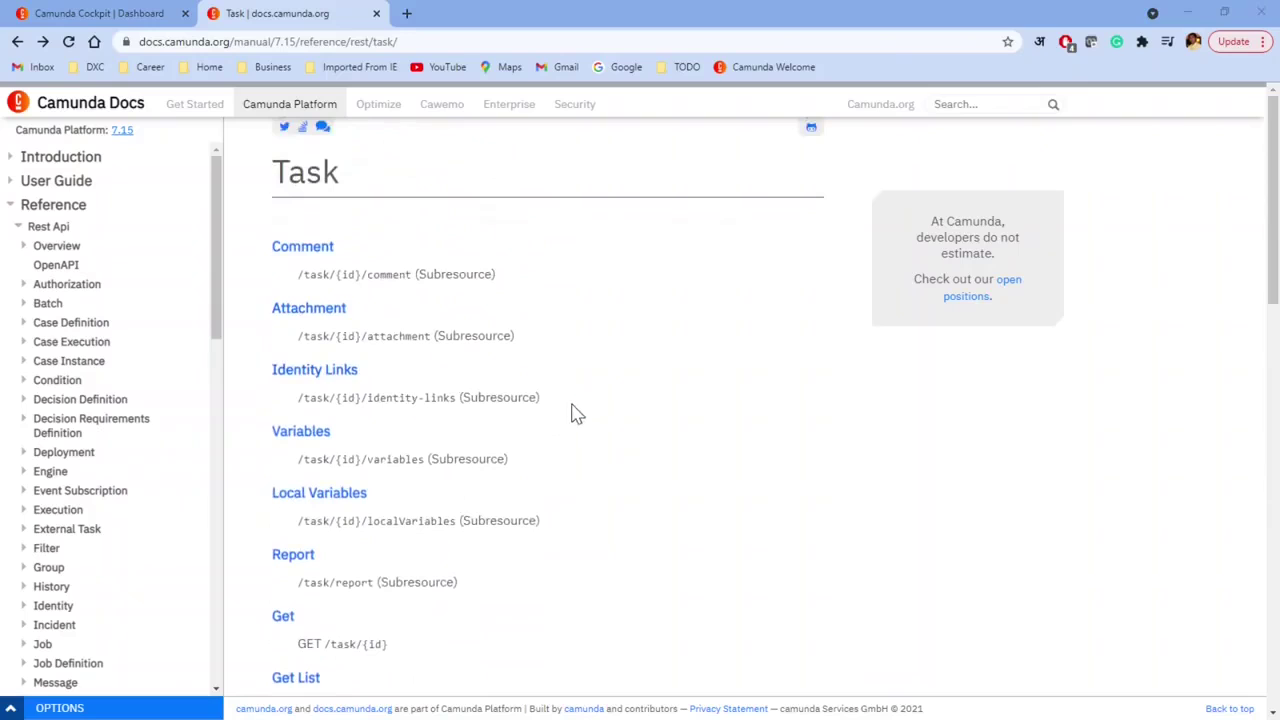
{"action": "key", "text": "alt+Tab"}
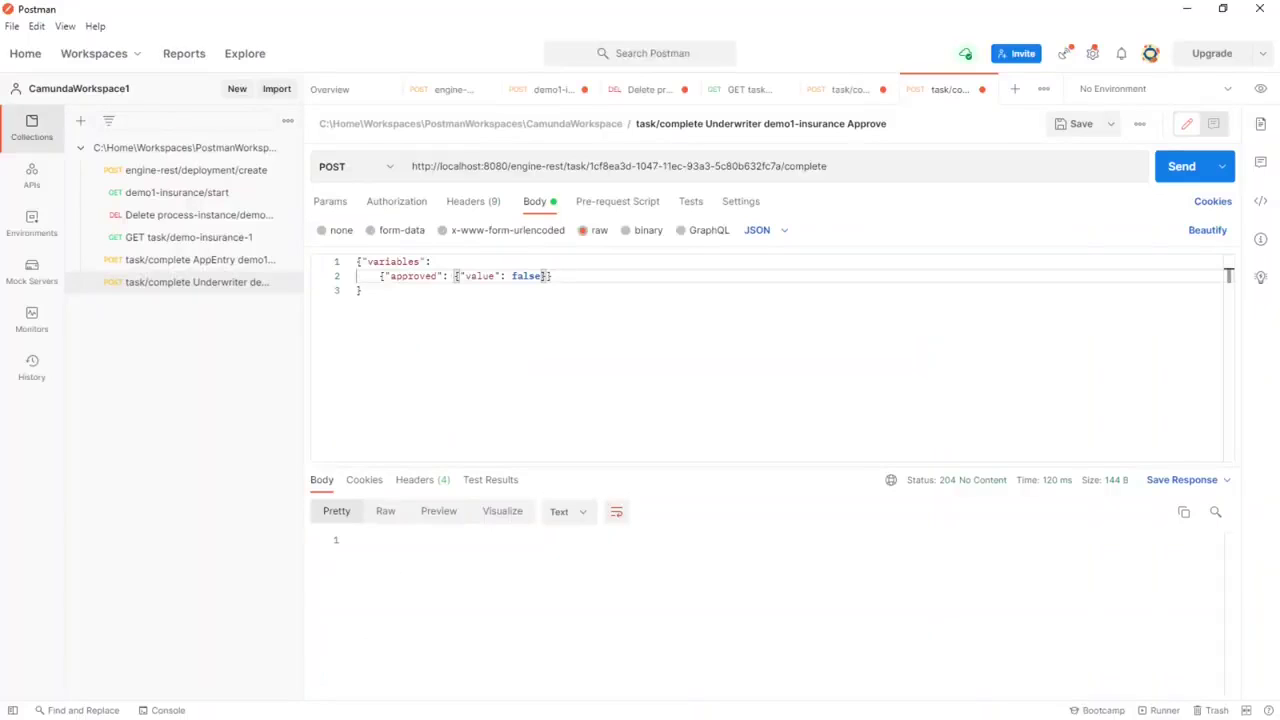